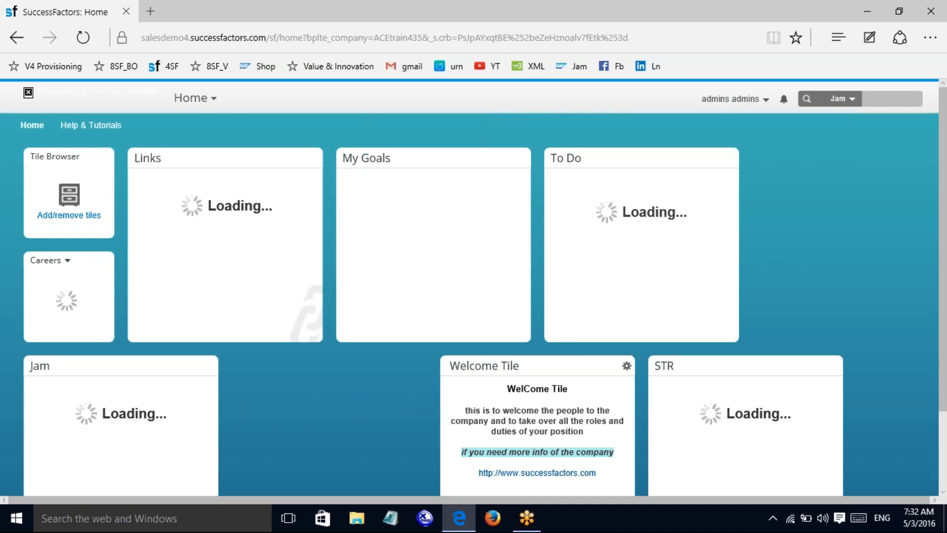
- Open the Admin Center from the account options
{"action": "left_click", "coordinate": [718, 101]}
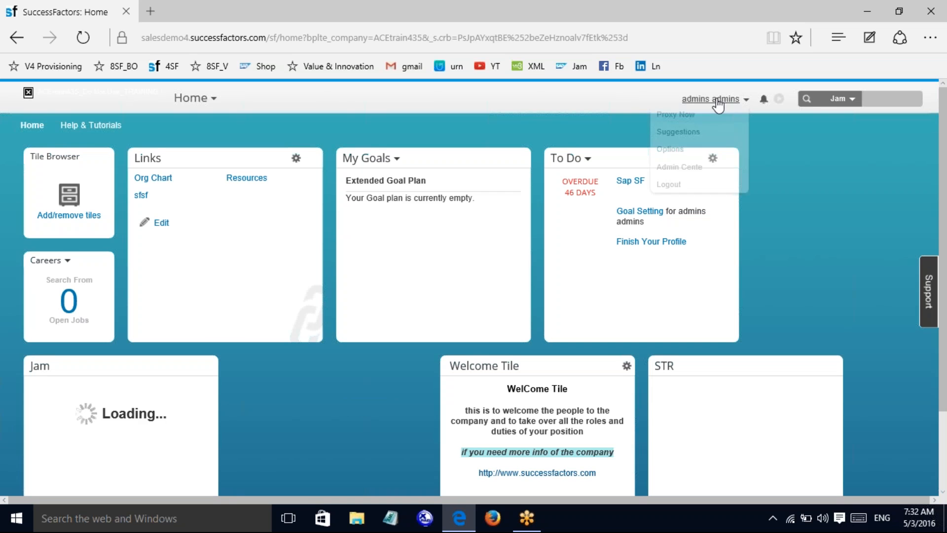
{"action": "left_click", "coordinate": [674, 174]}
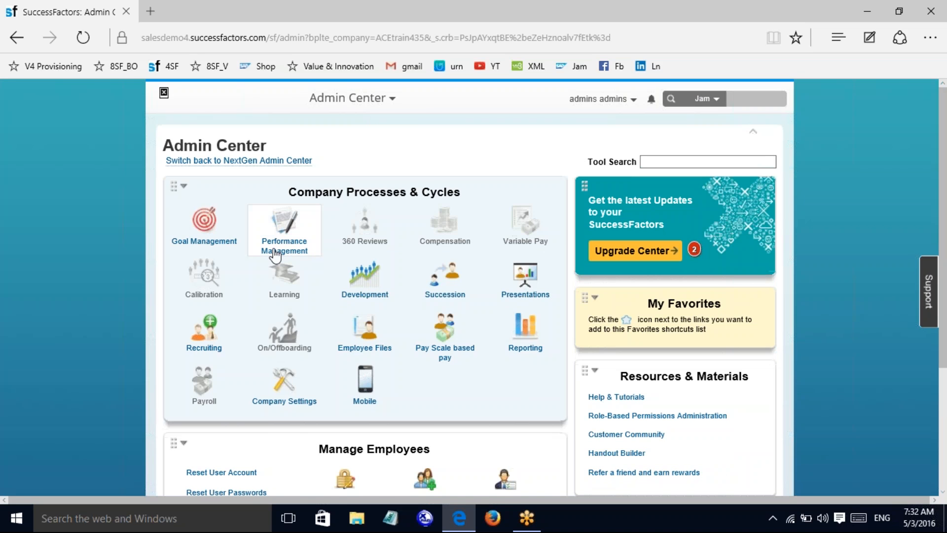
{"action": "left_click", "coordinate": [275, 255]}
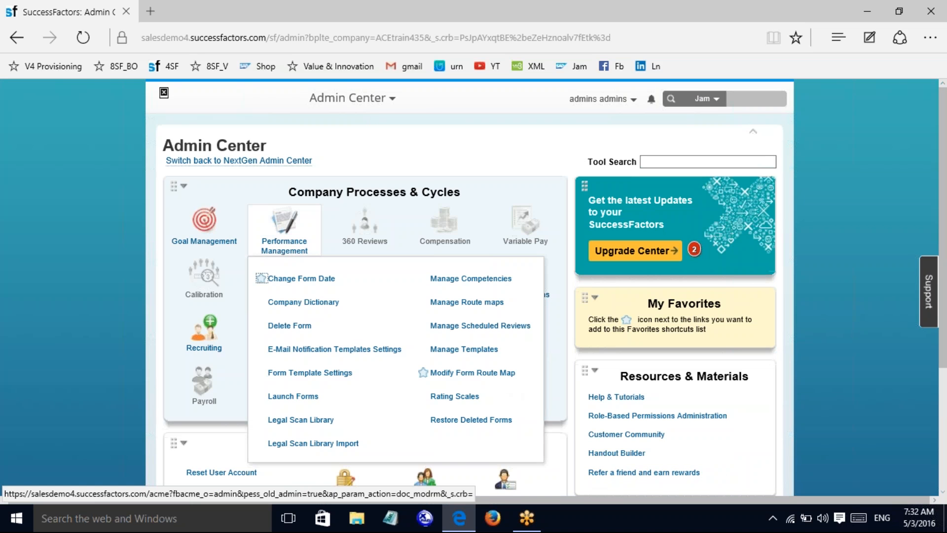
{"action": "left_click", "coordinate": [473, 373]}
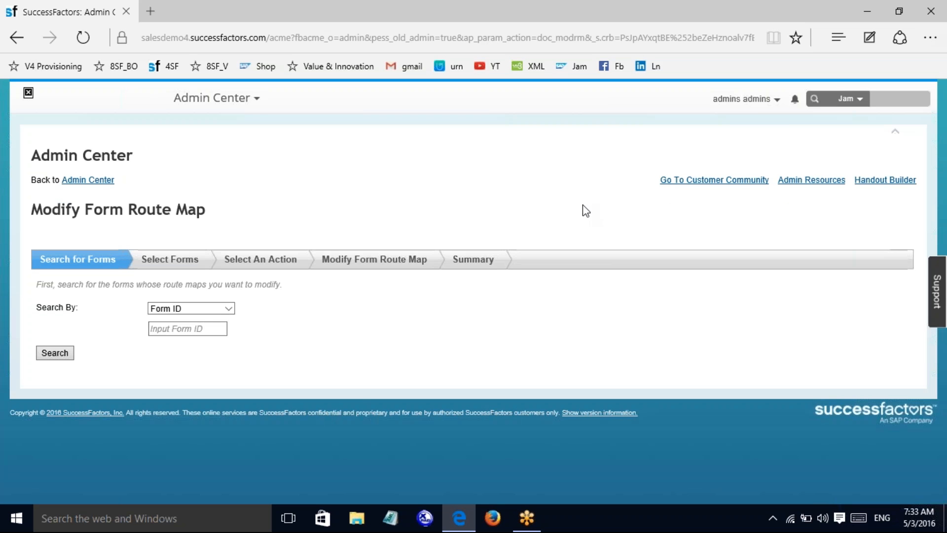
{"action": "left_click", "coordinate": [749, 100]}
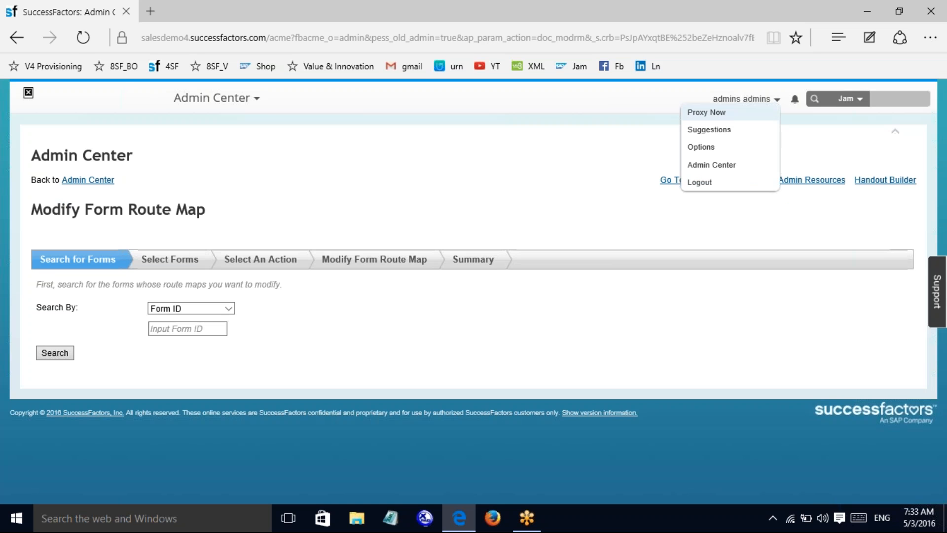
{"action": "left_click", "coordinate": [105, 179]}
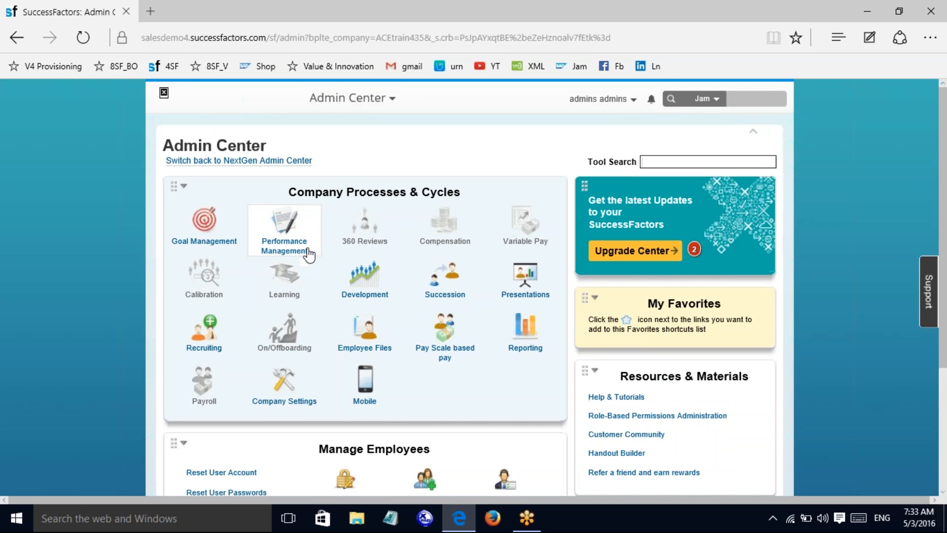
- Open Manage Route maps among the Performance Management tools
{"action": "mouse_move", "coordinate": [309, 254]}
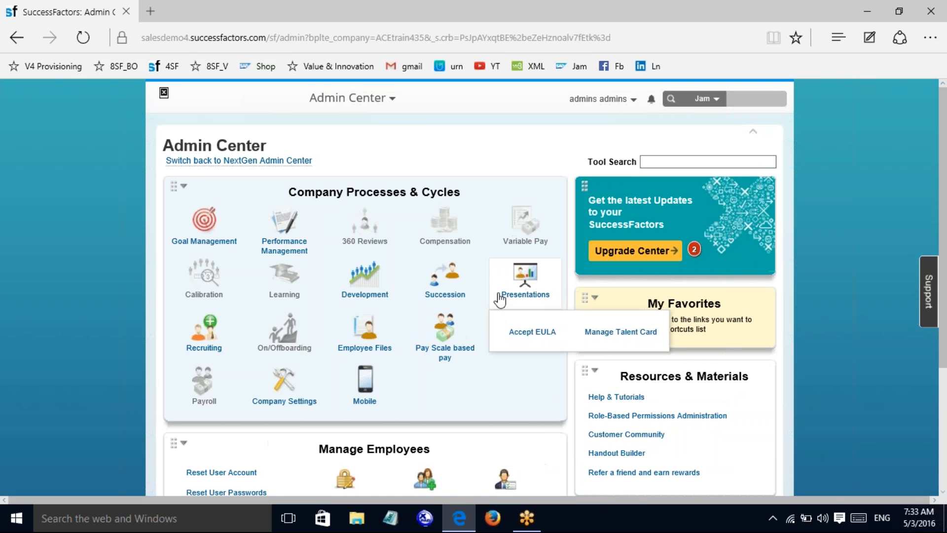
{"action": "mouse_move", "coordinate": [358, 269]}
{"action": "mouse_move", "coordinate": [284, 232]}
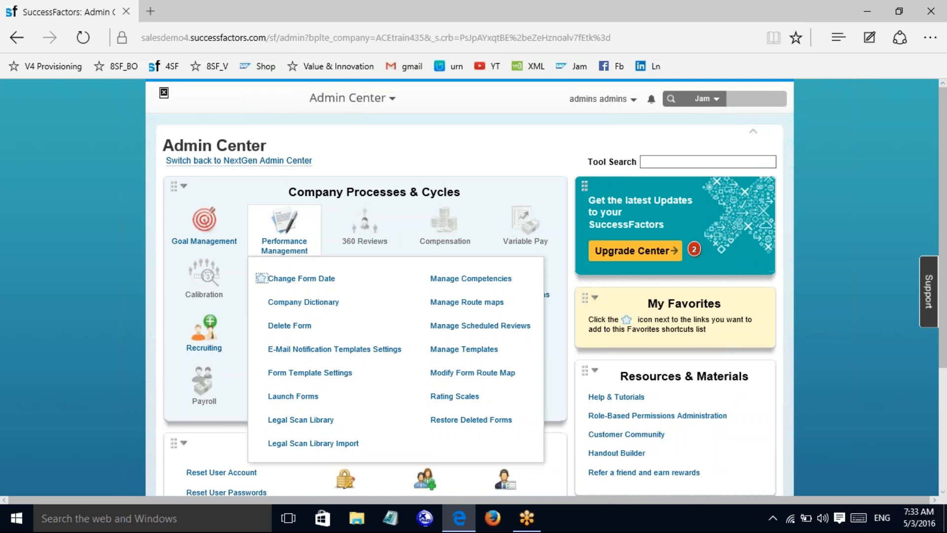
{"action": "left_click", "coordinate": [466, 308]}
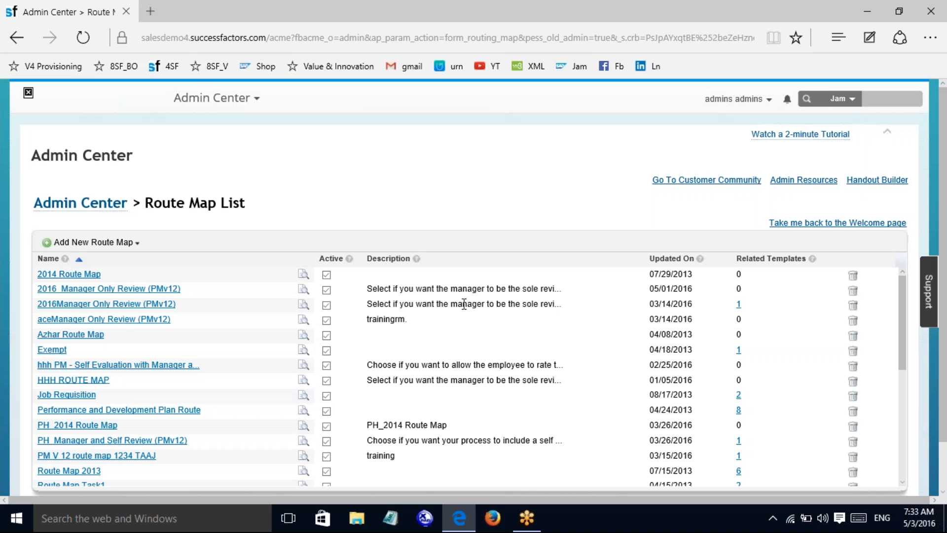
- Open the 2014 Route Map and review the steps in its Modify, Signature and Completion stages
{"action": "left_click", "coordinate": [77, 277]}
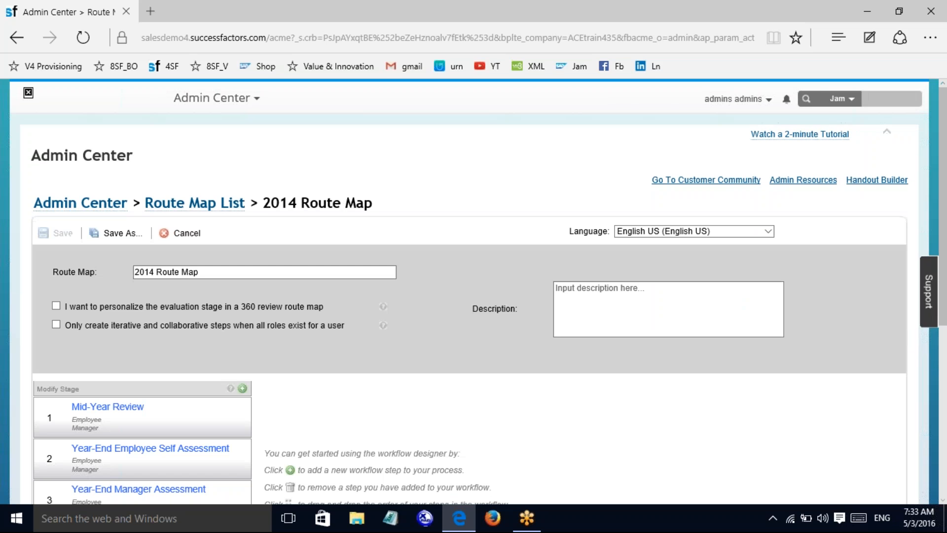
{"action": "left_click_drag", "start_coordinate": [946, 161], "coordinate": [946, 239]}
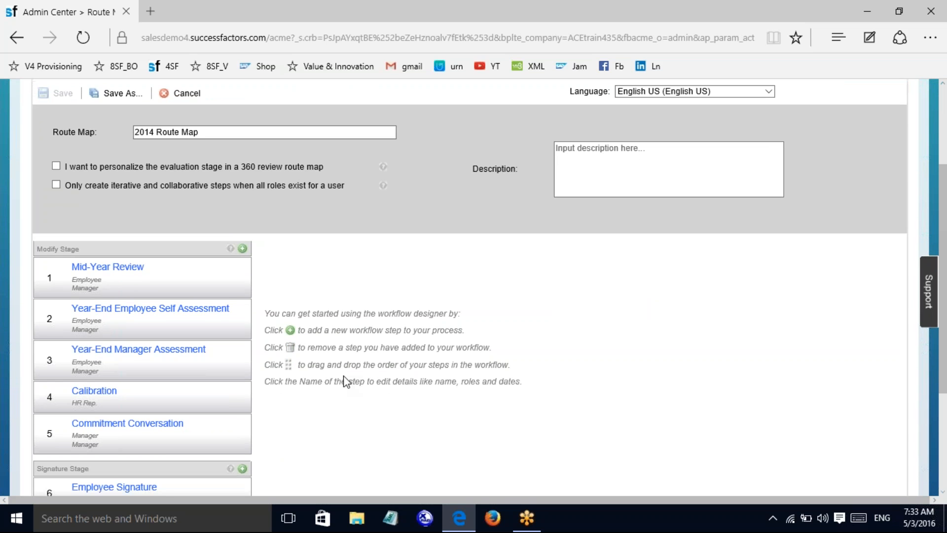
{"action": "mouse_move", "coordinate": [160, 284]}
{"action": "scroll", "coordinate": [842, 382], "scroll_direction": "down", "scroll_amount": 2}
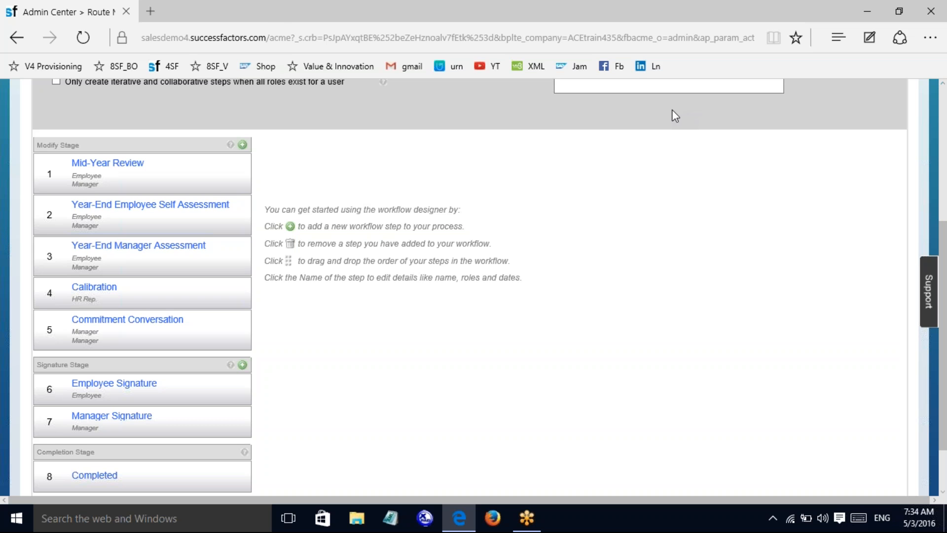
- Review the step configurations of Mid-Year Review, Employee Signature and Completed in the route map
{"action": "left_click", "coordinate": [100, 172]}
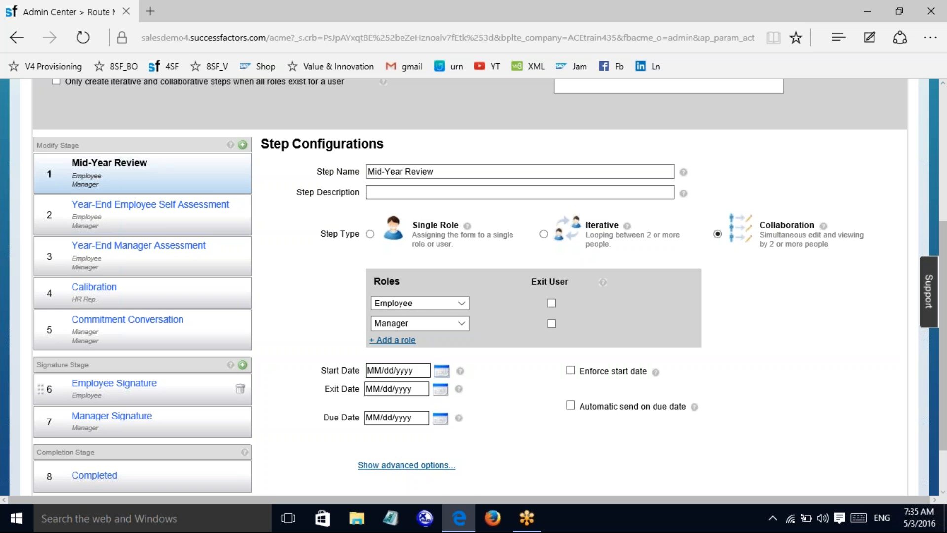
{"action": "left_click", "coordinate": [124, 389]}
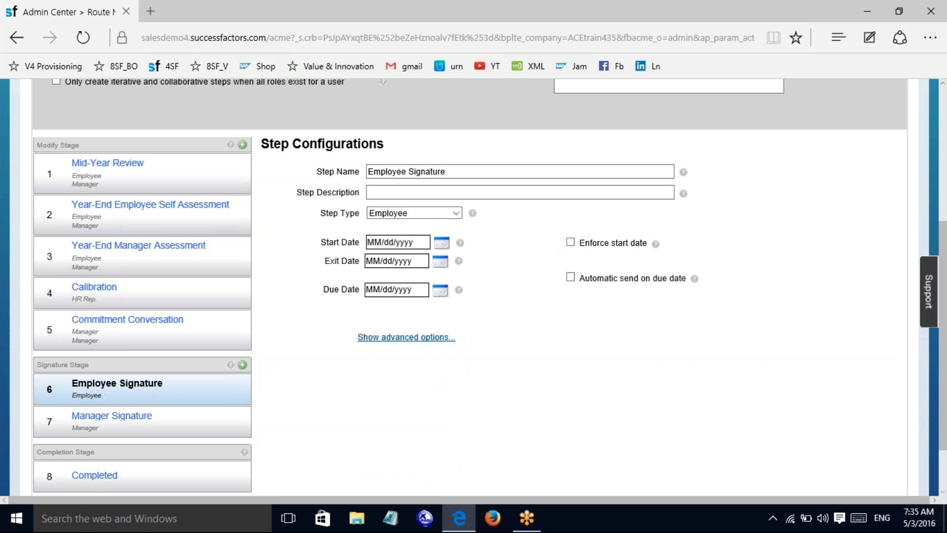
{"action": "left_click", "coordinate": [101, 479]}
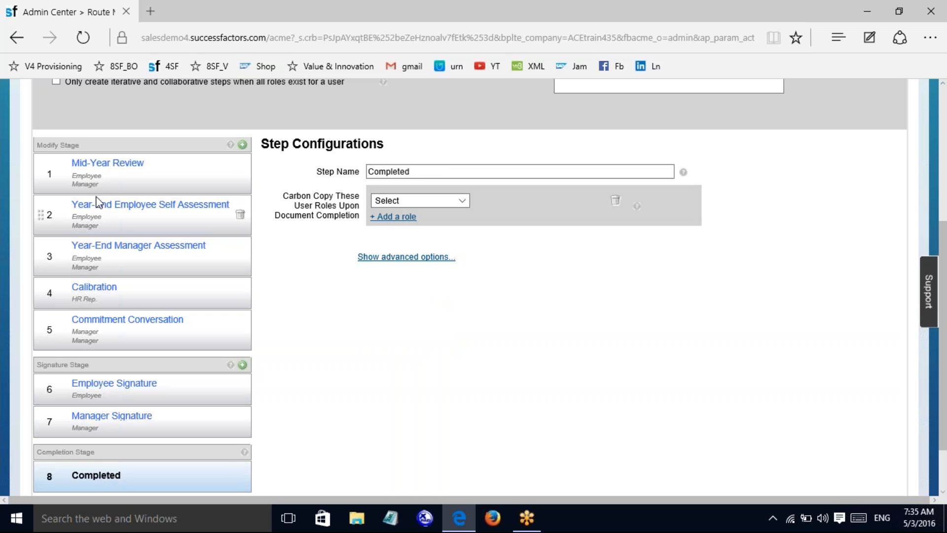
- Set the Mid-Year Review step type to Single Role and look through the roles it offers
{"action": "left_click", "coordinate": [102, 167]}
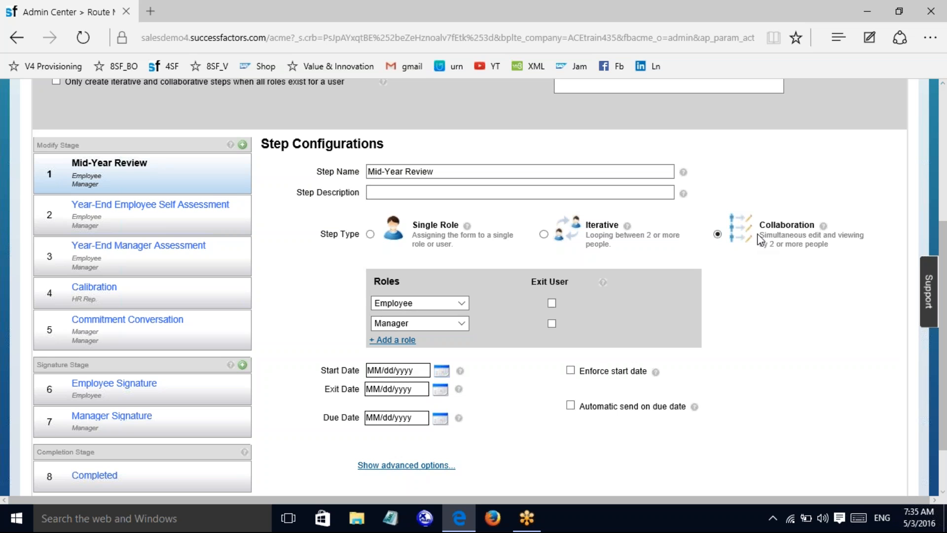
{"action": "left_click", "coordinate": [370, 235]}
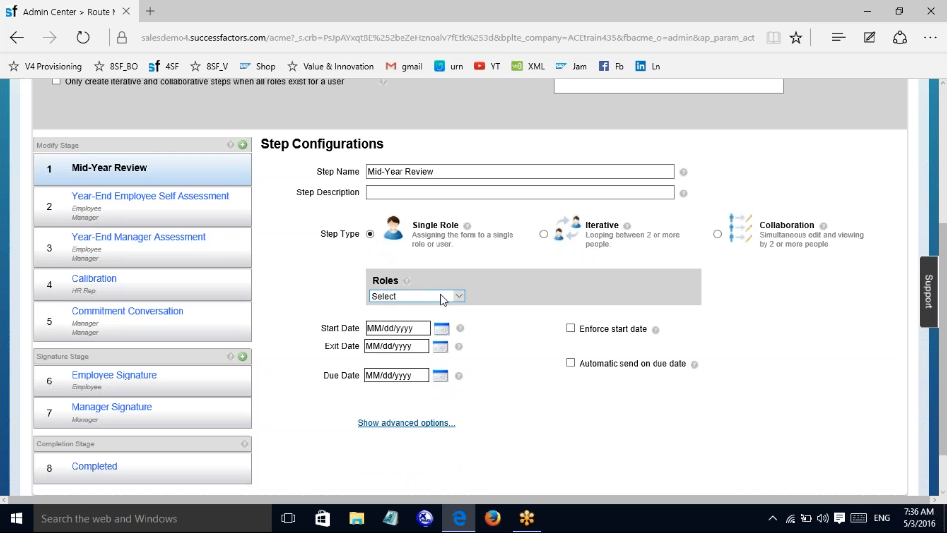
{"action": "left_click", "coordinate": [459, 297]}
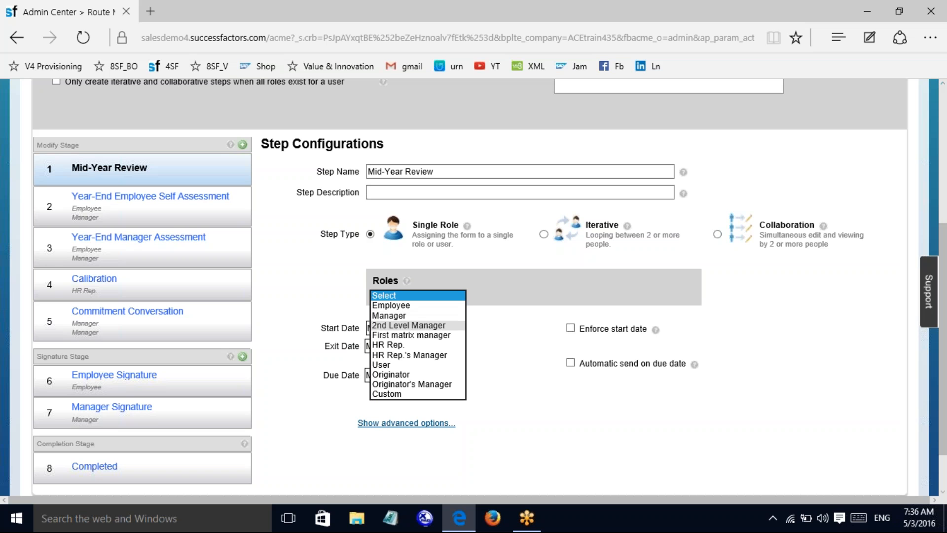
{"action": "left_click", "coordinate": [572, 413]}
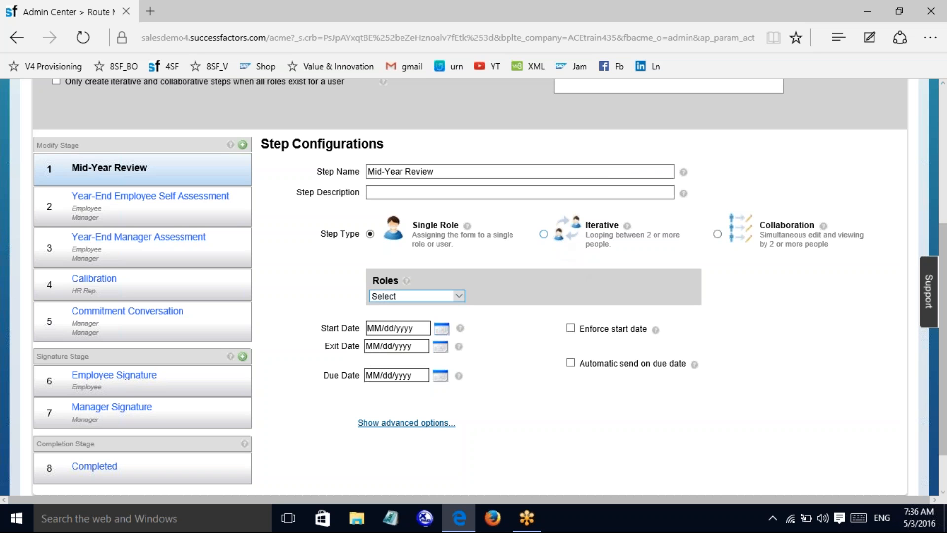
- Change the Mid-Year Review step type to Iterative and look through the options for its first role
{"action": "left_click", "coordinate": [544, 234]}
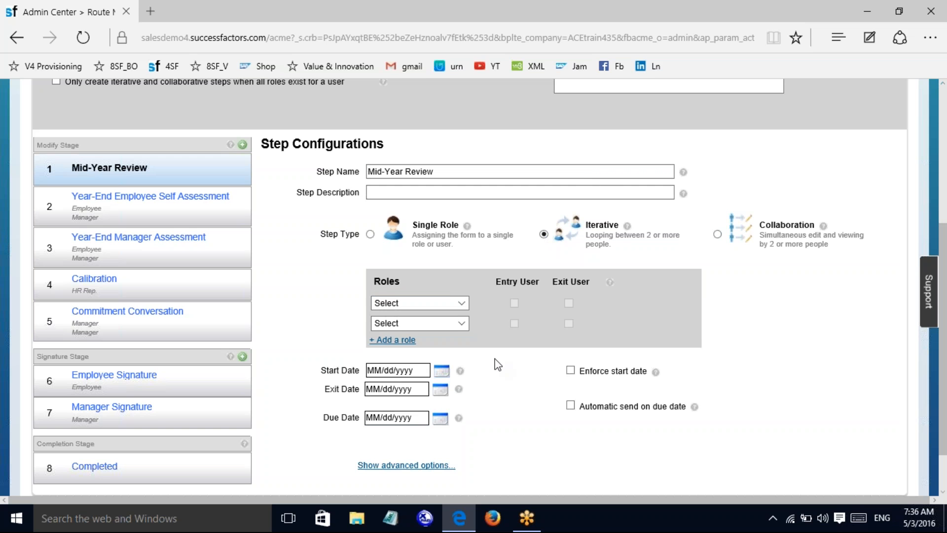
{"action": "left_click", "coordinate": [463, 303]}
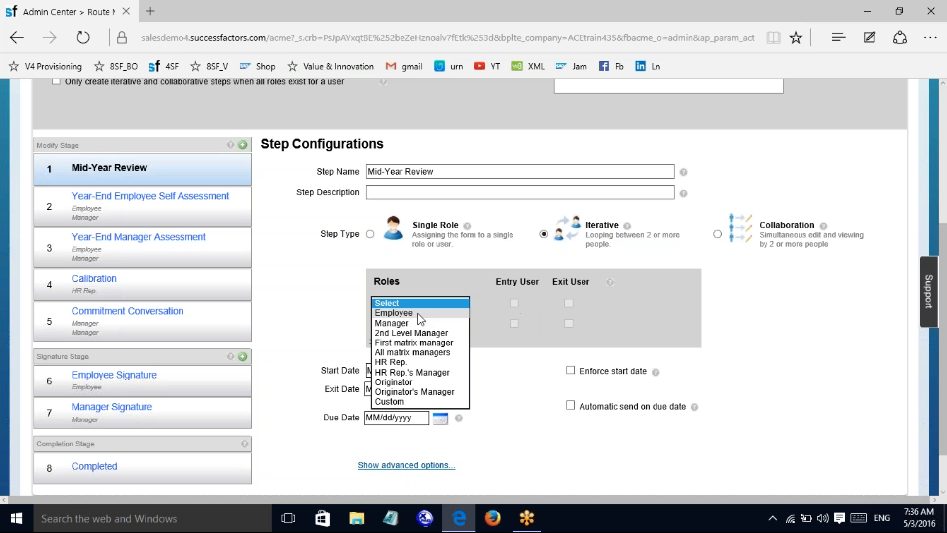
{"action": "left_click", "coordinate": [556, 344]}
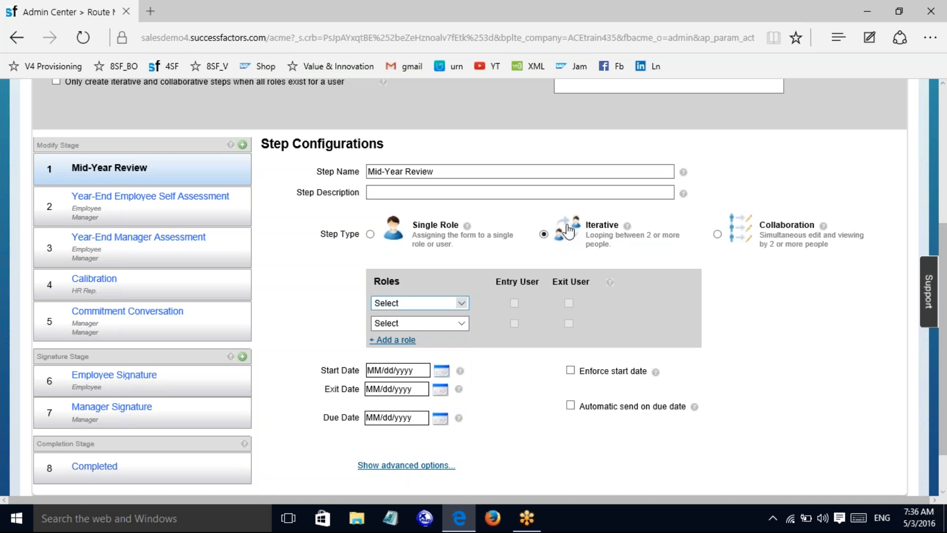
- Switch the Mid-Year Review step type to Collaboration and check the options for its first role
{"action": "left_click", "coordinate": [718, 235]}
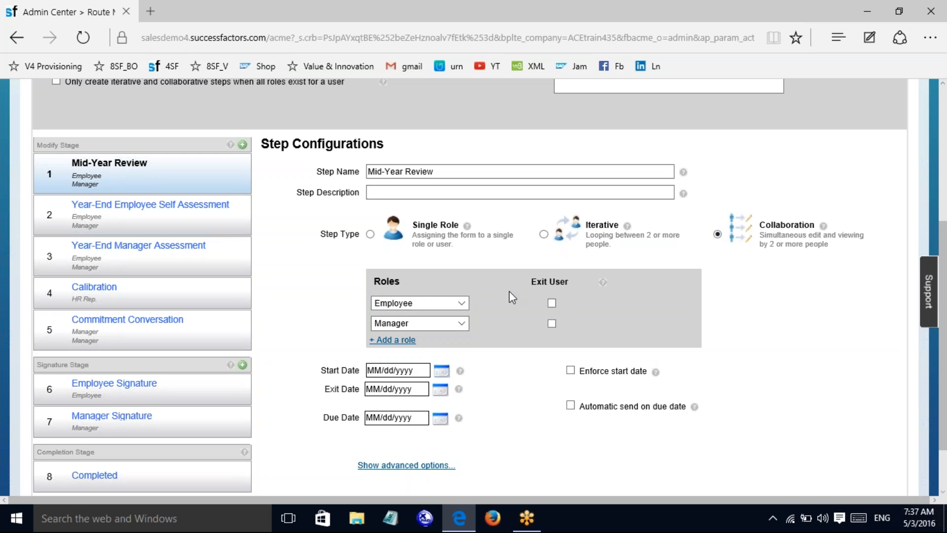
{"action": "left_click", "coordinate": [466, 303]}
{"action": "left_click", "coordinate": [504, 316]}
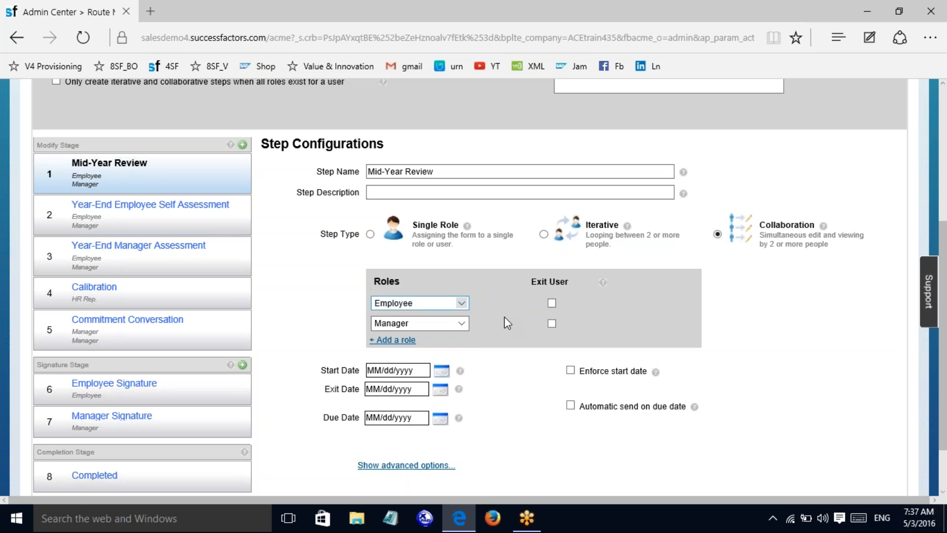
- Add three unassigned role rows to the Mid-Year Review step
{"action": "left_click", "coordinate": [400, 341]}
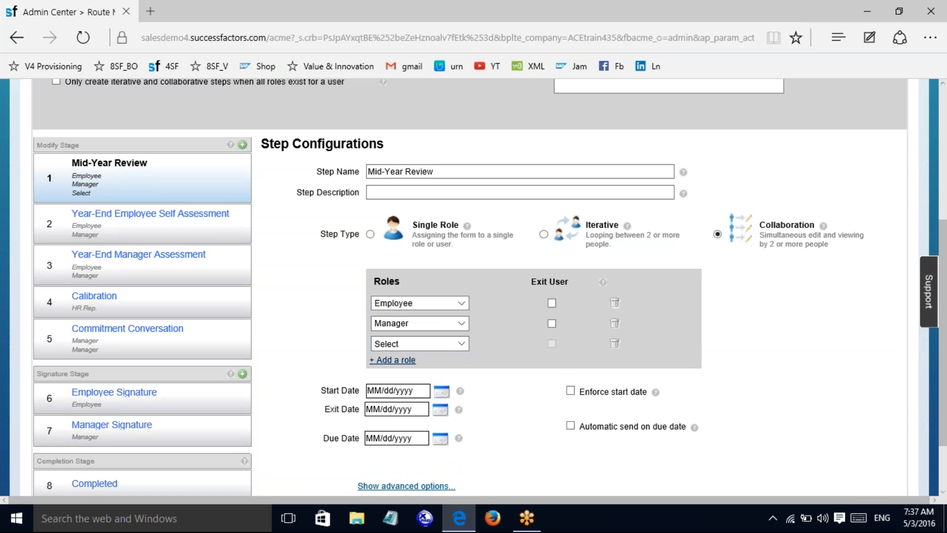
{"action": "left_click", "coordinate": [394, 360]}
{"action": "left_click", "coordinate": [392, 381]}
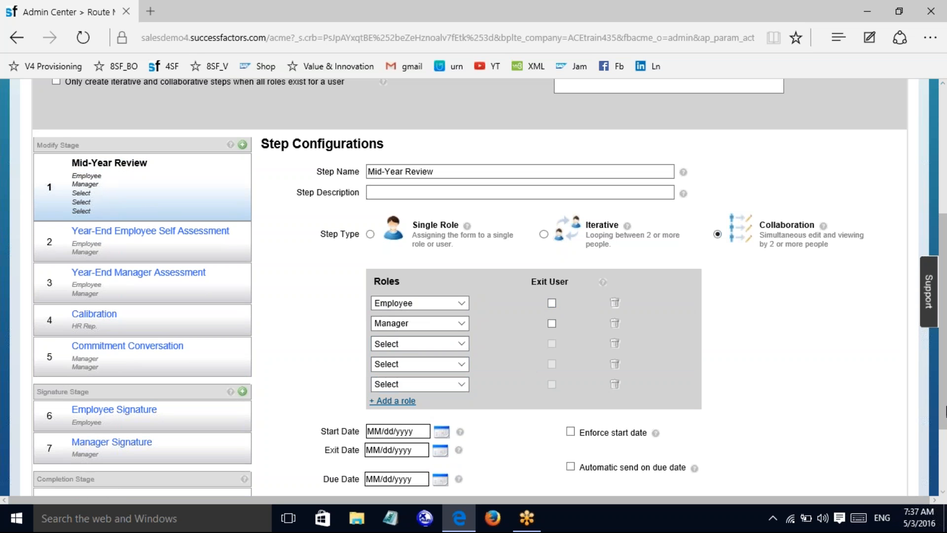
- Cancel the 2014 Route Map edits and return to the Route Map List without saving
{"action": "scroll", "coordinate": [944, 453], "scroll_direction": "down", "scroll_amount": 1}
{"action": "left_click", "coordinate": [943, 149]}
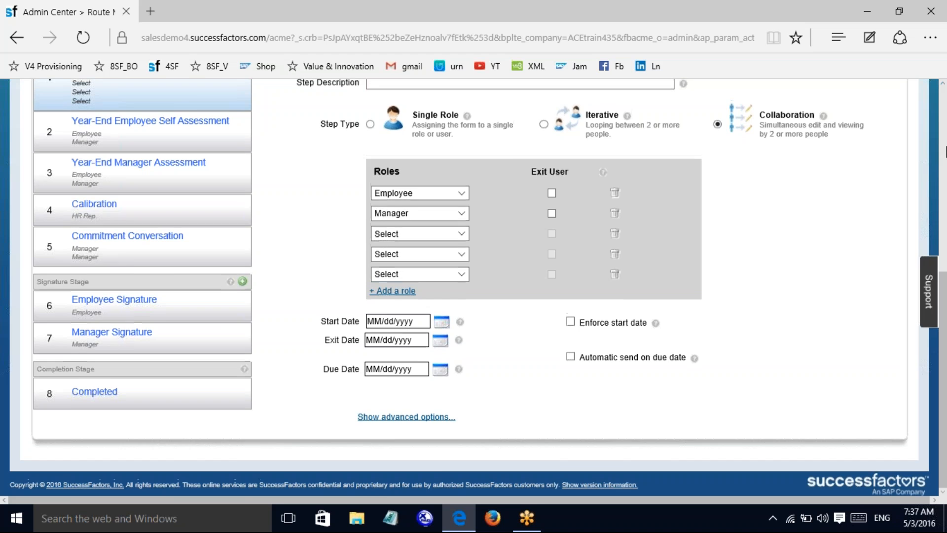
{"action": "left_click", "coordinate": [183, 235]}
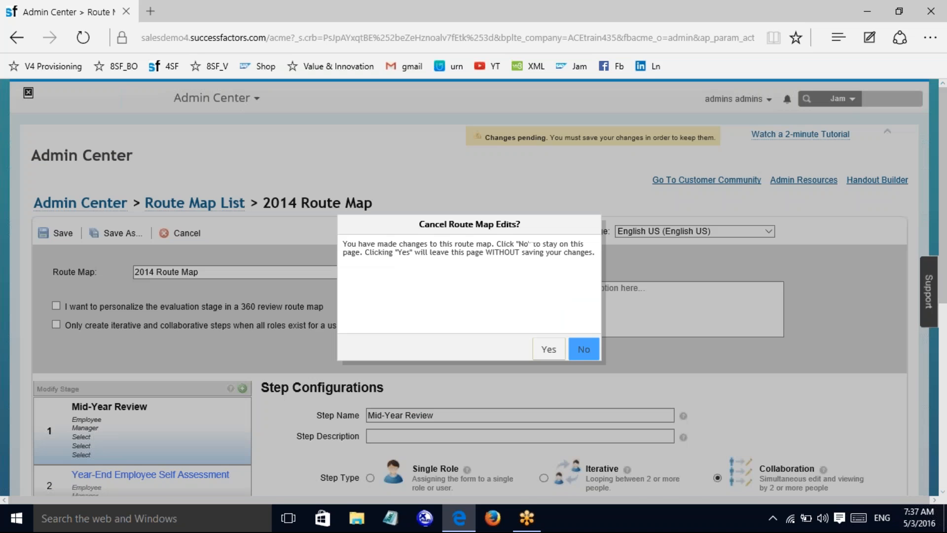
{"action": "left_click", "coordinate": [549, 351]}
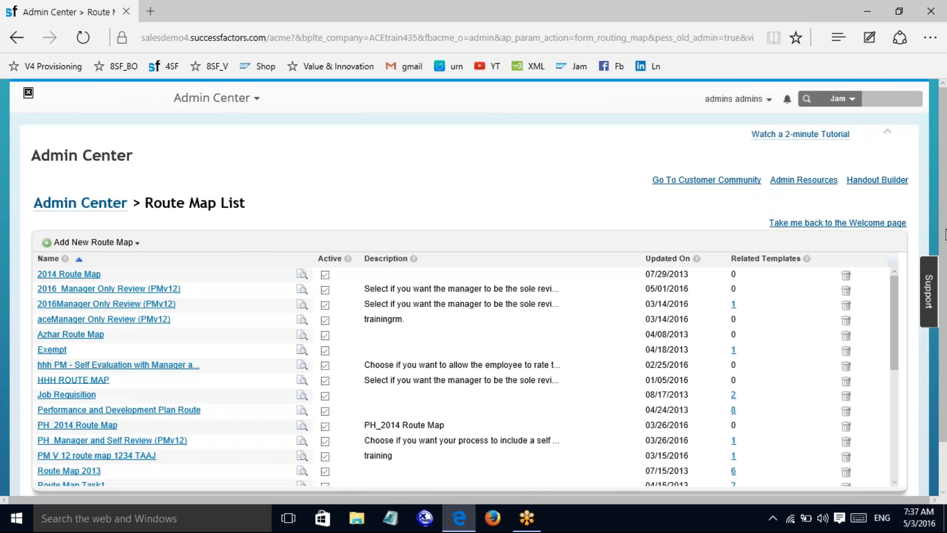
- Open the 2016_Manager Only Review (PMv12) route map from the Route Map List
{"action": "scroll", "coordinate": [945, 234], "scroll_direction": "down", "scroll_amount": 2}
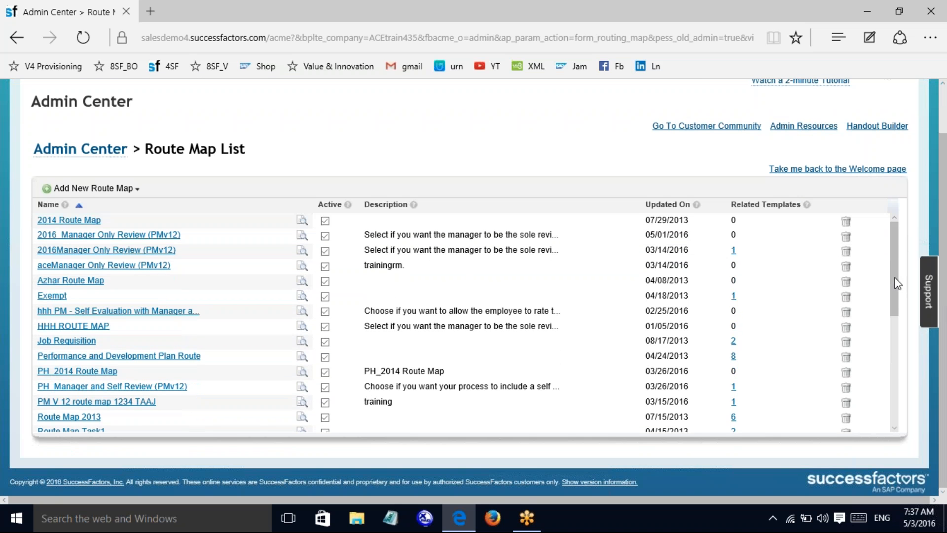
{"action": "mouse_move", "coordinate": [896, 278]}
{"action": "left_mouse_down"}
{"action": "mouse_move", "coordinate": [893, 394]}
{"action": "mouse_move", "coordinate": [906, 264]}
{"action": "left_mouse_up"}
{"action": "left_click", "coordinate": [157, 238]}
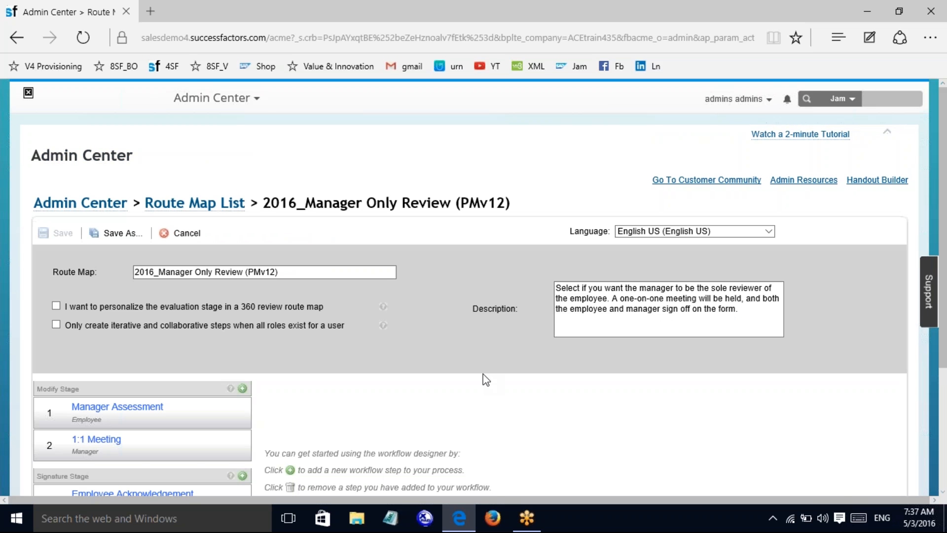
{"action": "left_click_drag", "start_coordinate": [944, 181], "coordinate": [944, 249]}
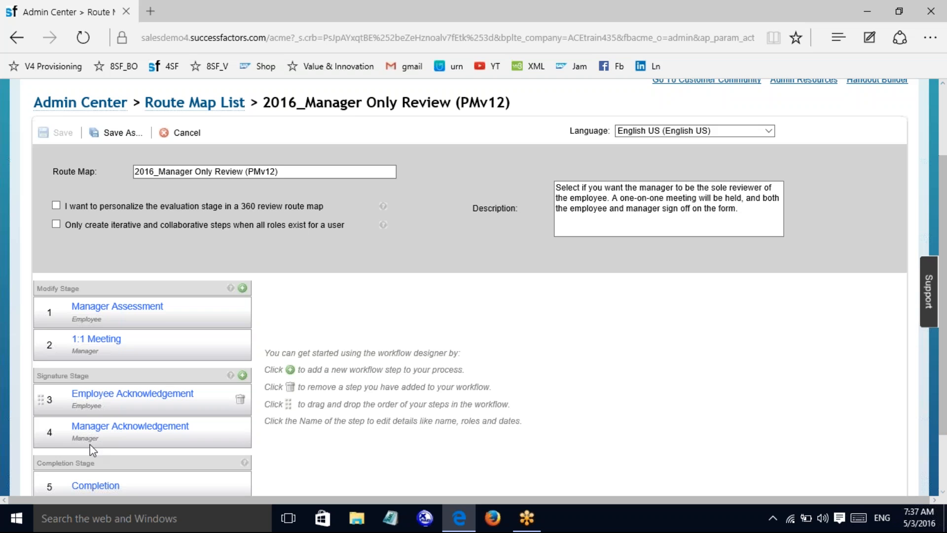
- Review the step configurations of Manager Assessment, 1:1 Meeting, Employee Acknowledgement and Manager Acknowledgement
{"action": "left_click", "coordinate": [117, 306]}
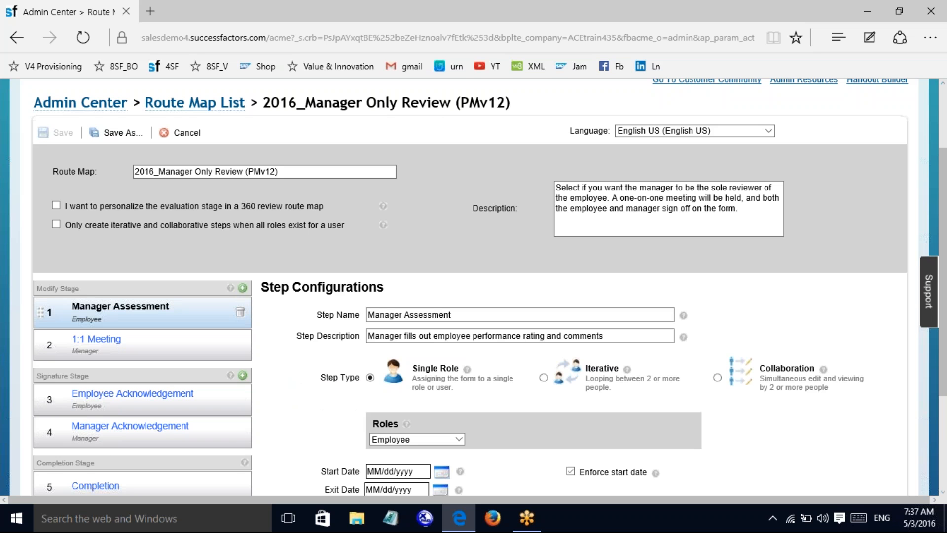
{"action": "left_click", "coordinate": [101, 345]}
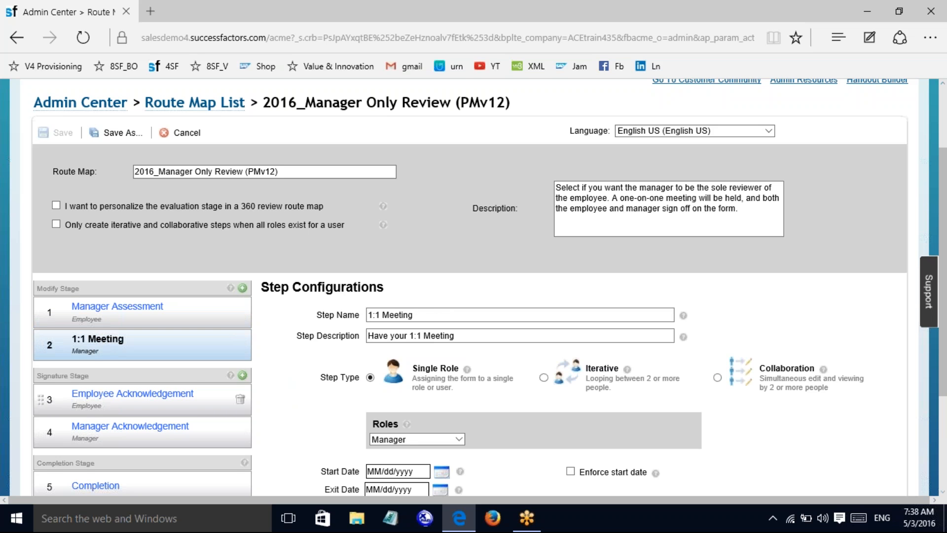
{"action": "left_click", "coordinate": [119, 402]}
{"action": "left_click", "coordinate": [118, 433]}
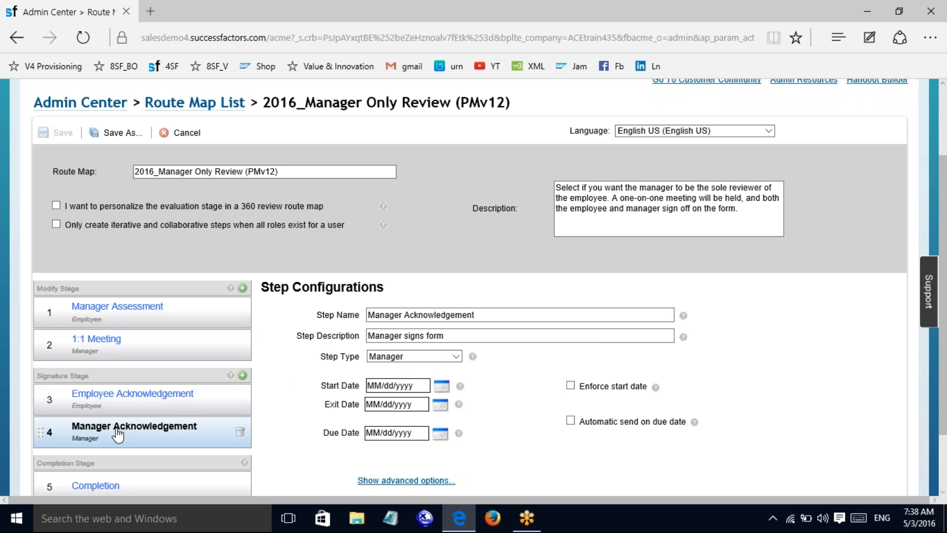
- Return to the Admin Center home page and open Manage Templates for Performance Management
{"action": "scroll", "coordinate": [944, 153], "scroll_direction": "up", "scroll_amount": 2}
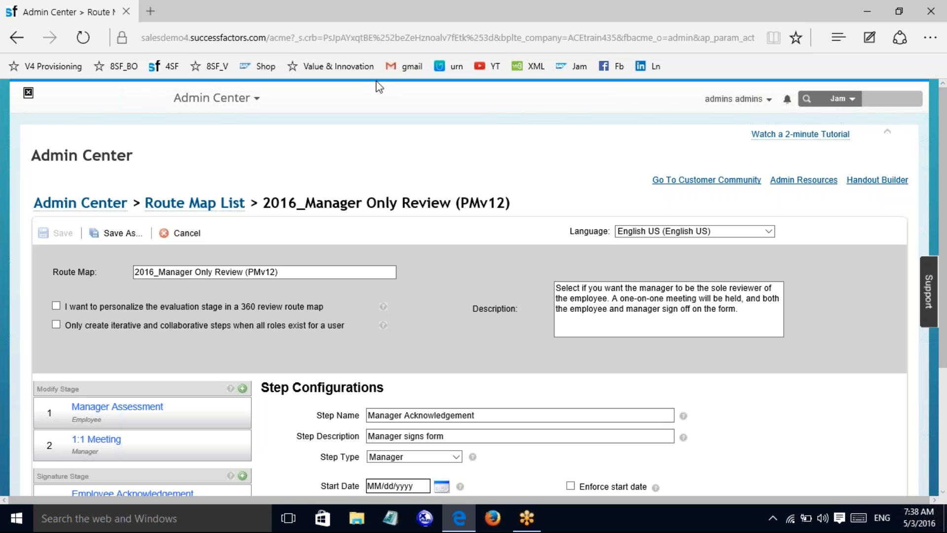
{"action": "left_click", "coordinate": [95, 210]}
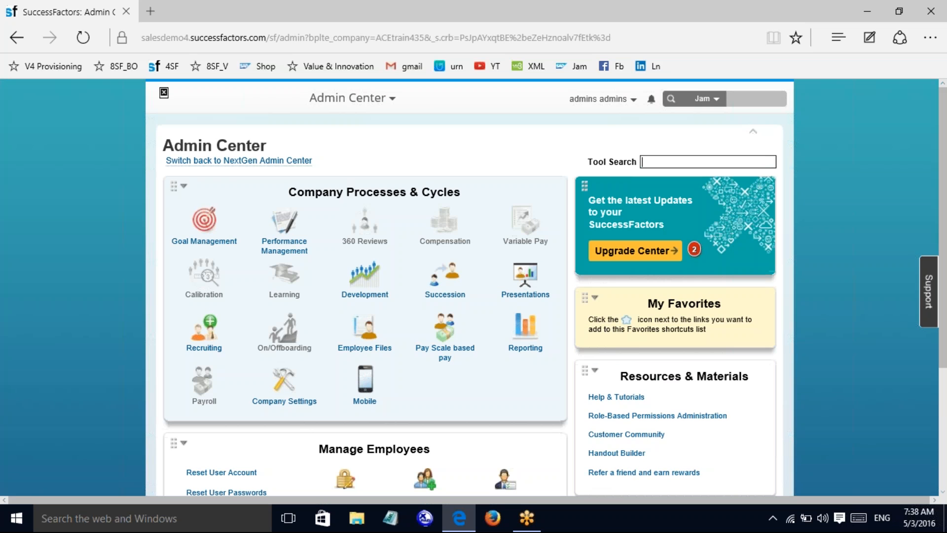
{"action": "left_click", "coordinate": [288, 238]}
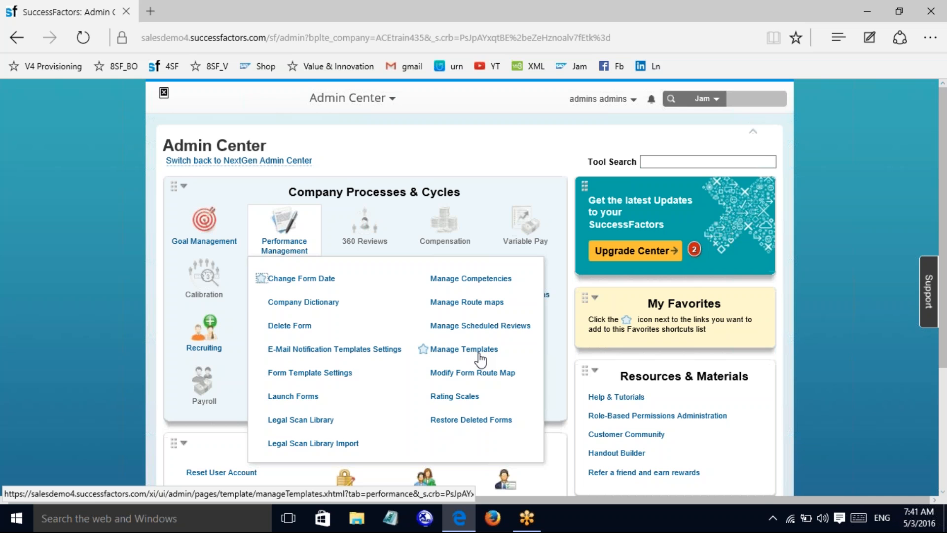
{"action": "left_click", "coordinate": [476, 354]}
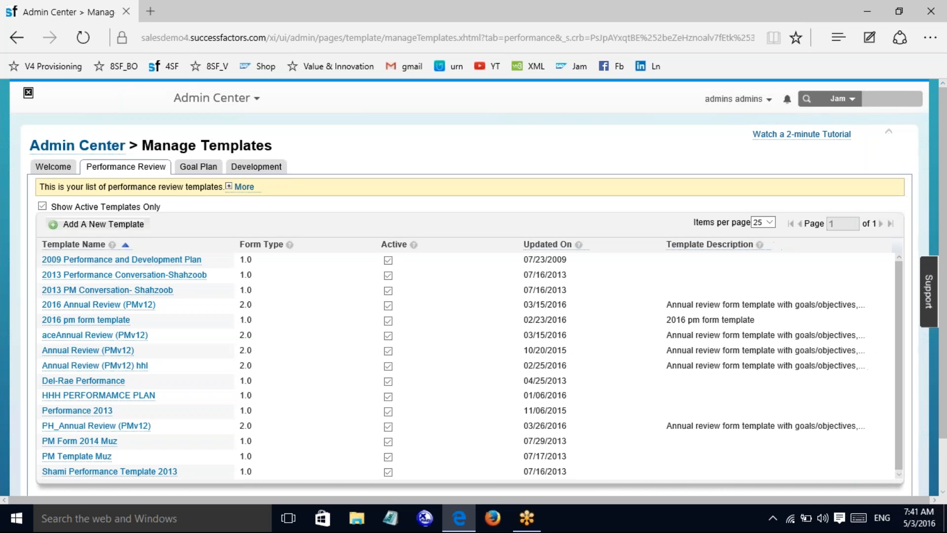
- Preview the Annual Review (PMv12) template's XML in the SuccessStore and leave the store without adding a template
{"action": "left_click", "coordinate": [129, 228]}
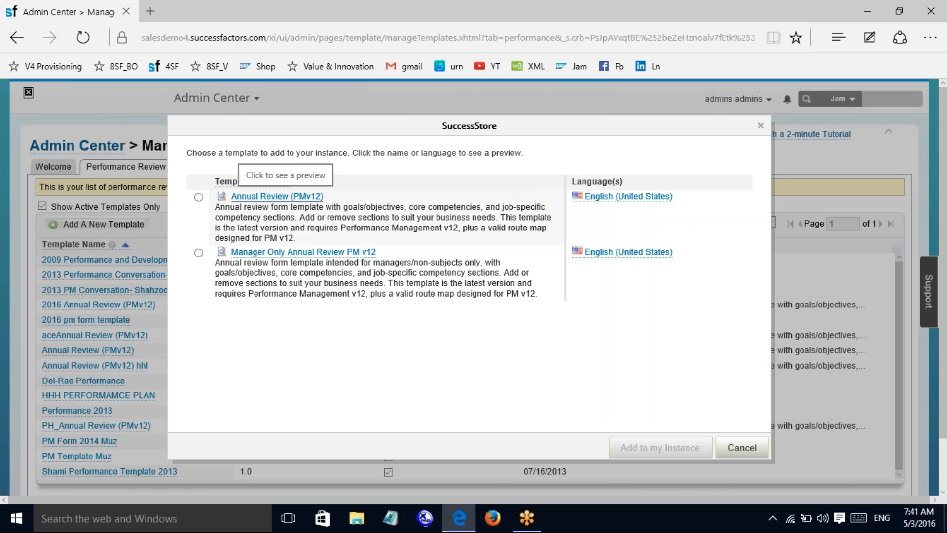
{"action": "left_click", "coordinate": [280, 197]}
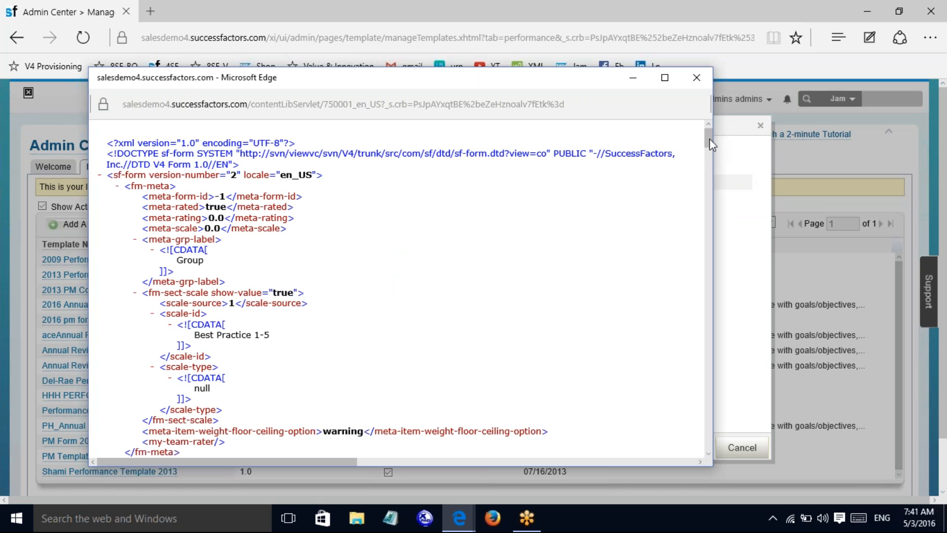
{"action": "left_click_drag", "start_coordinate": [709, 138], "coordinate": [709, 444]}
{"action": "left_click", "coordinate": [707, 113]}
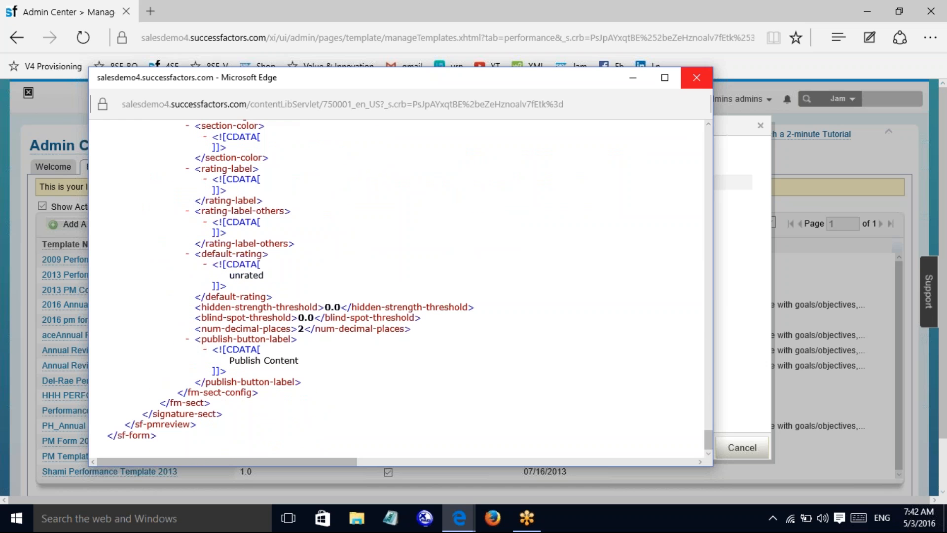
{"action": "left_click", "coordinate": [696, 77]}
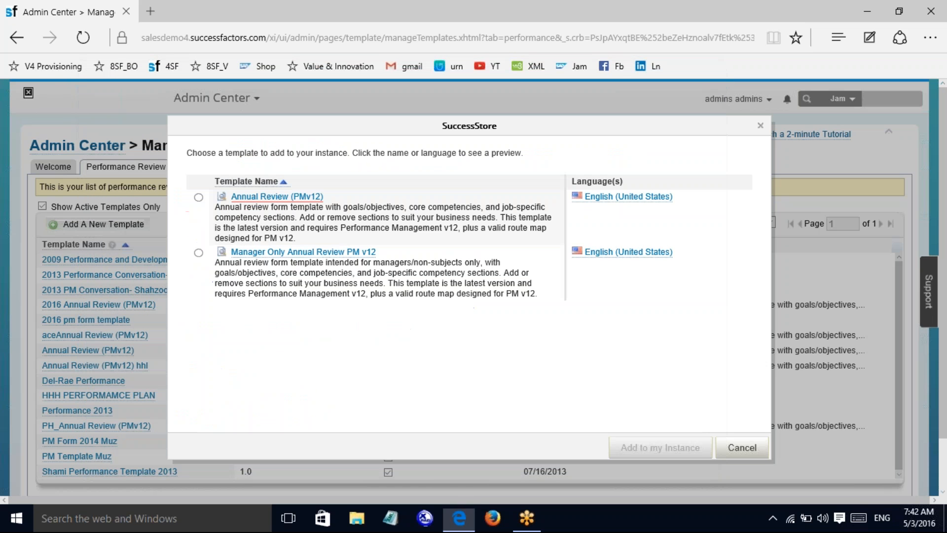
{"action": "left_click", "coordinate": [307, 197]}
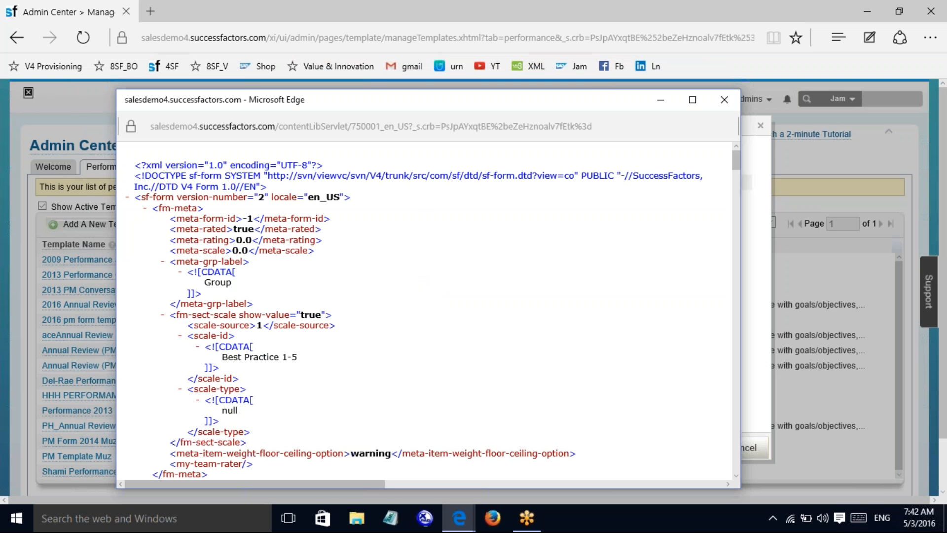
{"action": "left_click", "coordinate": [724, 99]}
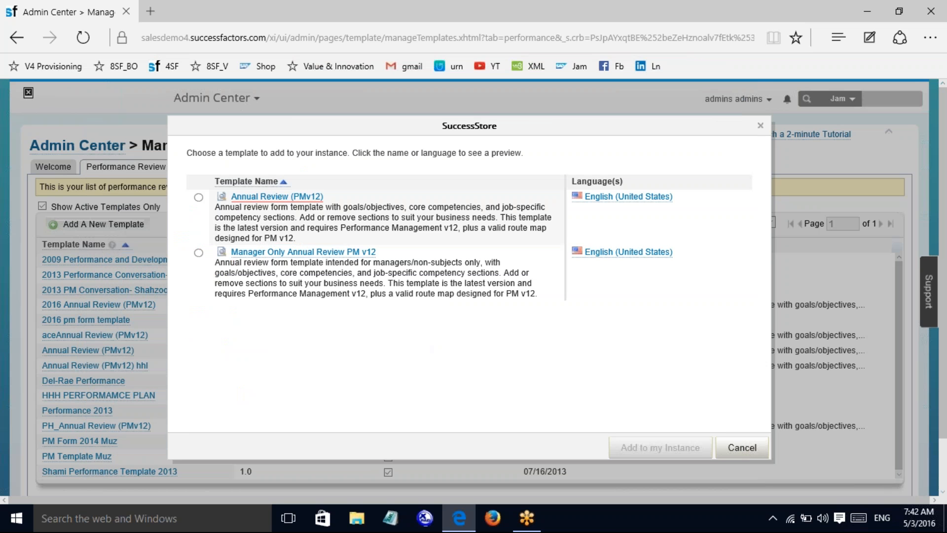
{"action": "left_click", "coordinate": [198, 198]}
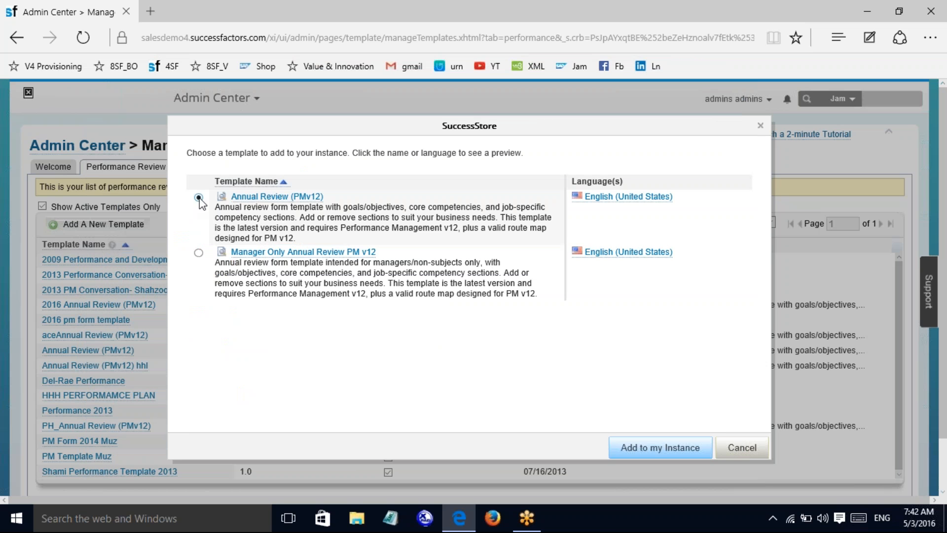
{"action": "left_click", "coordinate": [301, 199]}
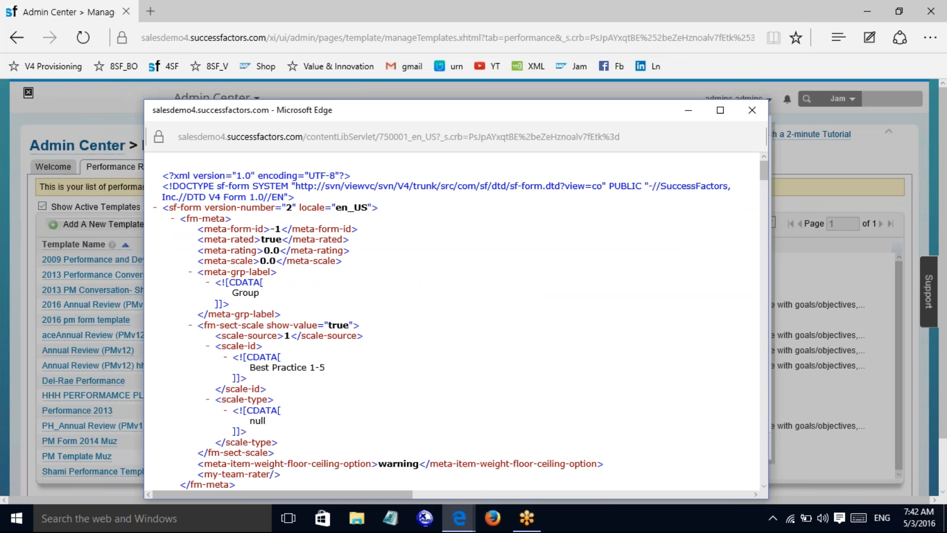
{"action": "left_click", "coordinate": [753, 111]}
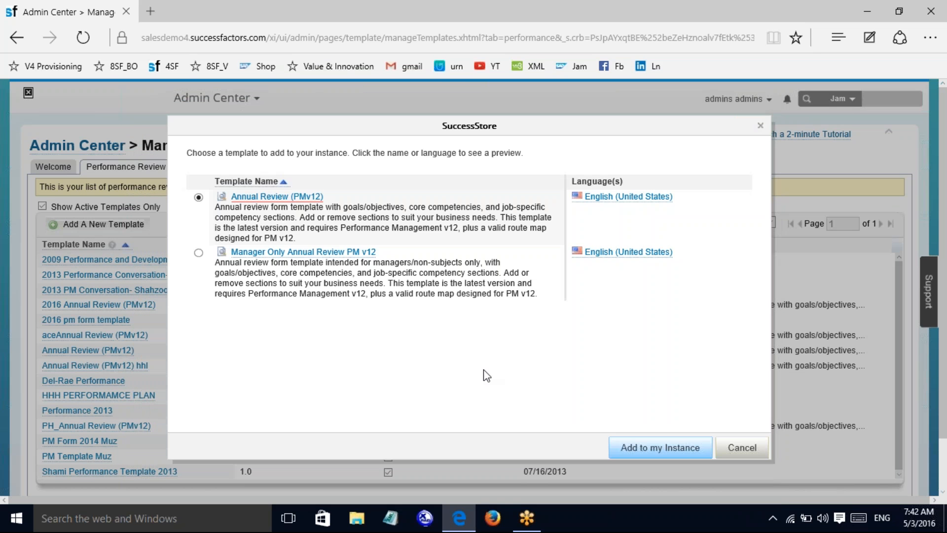
{"action": "left_click", "coordinate": [742, 448]}
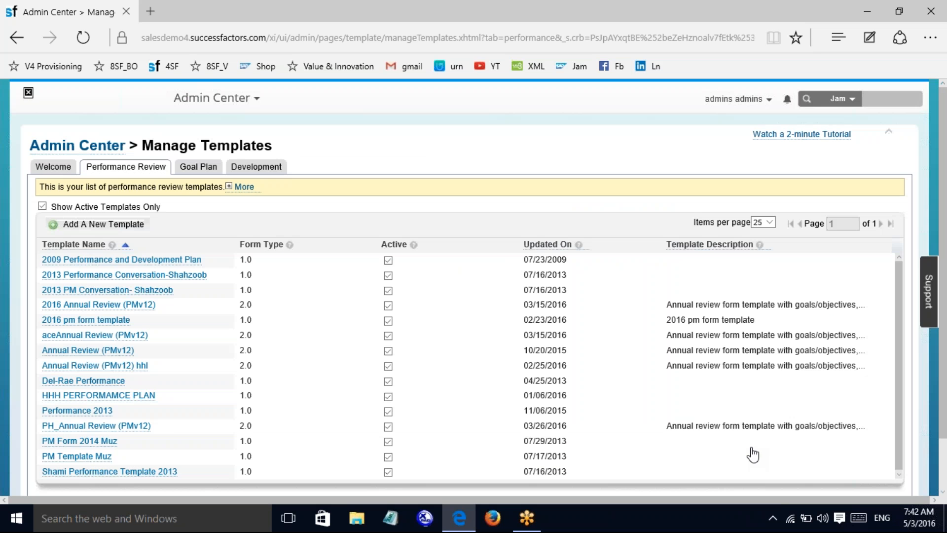
- Sort the performance review templates by name in descending and again ascending order, and expand the list's description
{"action": "left_click", "coordinate": [126, 245]}
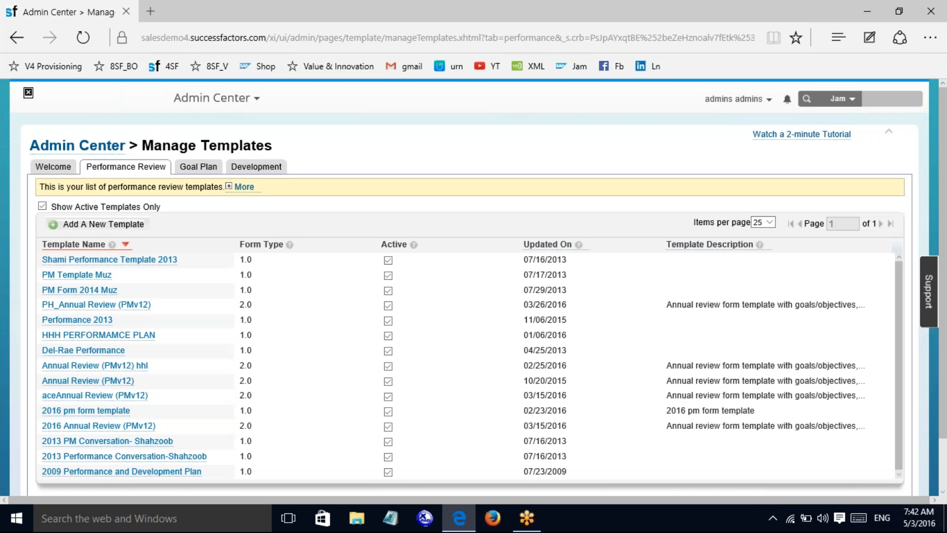
{"action": "left_click", "coordinate": [126, 244]}
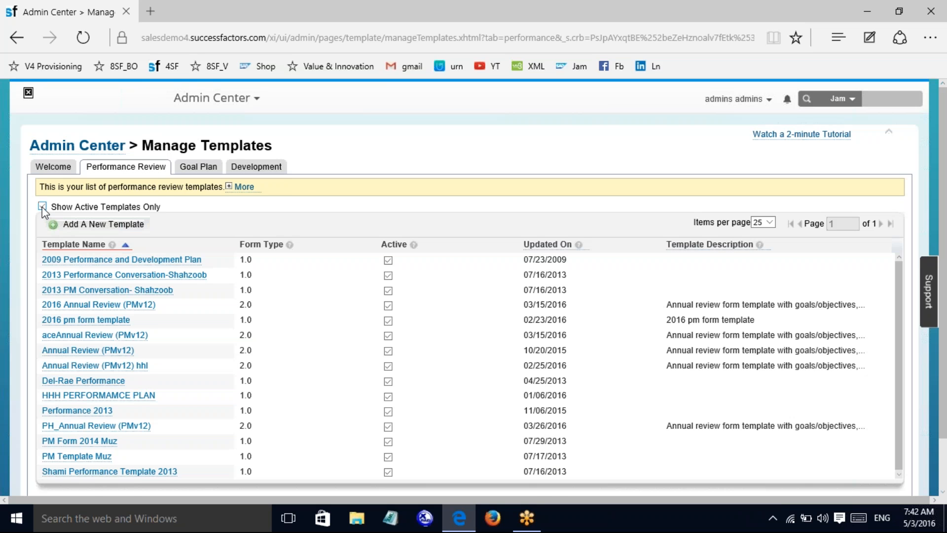
{"action": "left_click", "coordinate": [242, 187]}
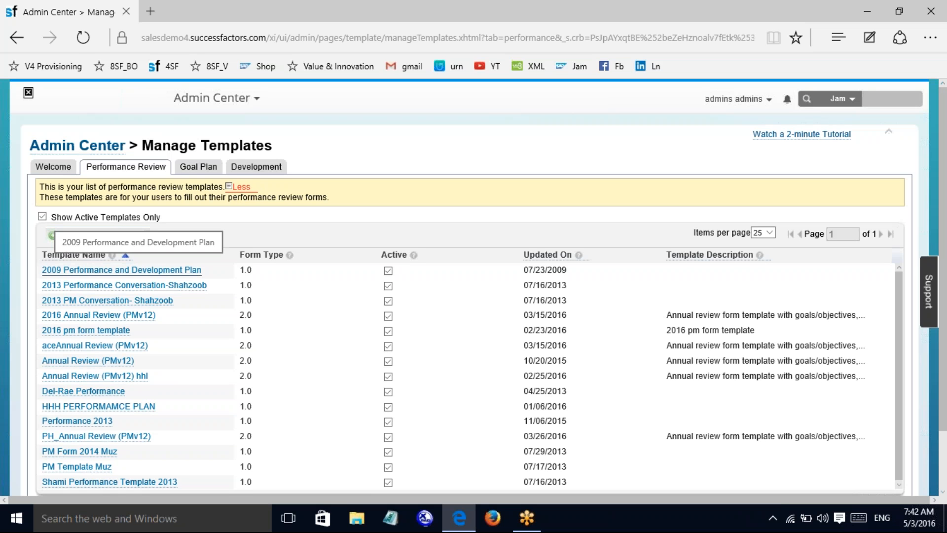
- Review the sample form preview of the 2009 Performance and Development Plan template and return to the template list
{"action": "left_click", "coordinate": [121, 270]}
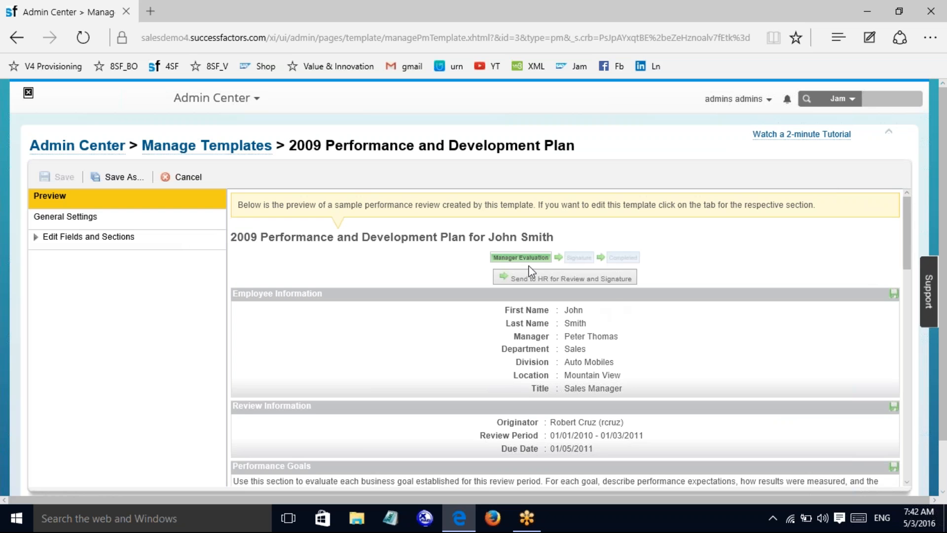
{"action": "left_click_drag", "start_coordinate": [944, 204], "coordinate": [945, 350]}
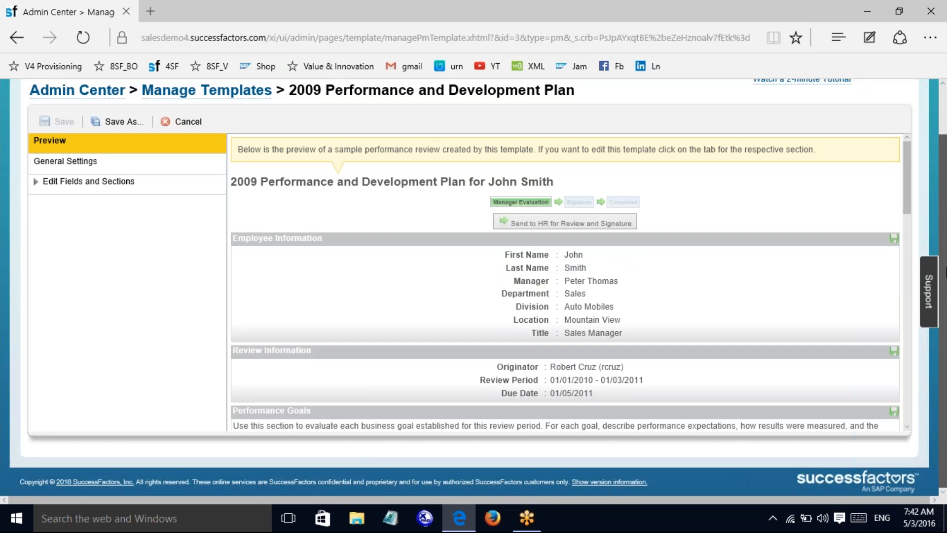
{"action": "scroll", "coordinate": [283, 192], "scroll_direction": "up", "scroll_amount": 1}
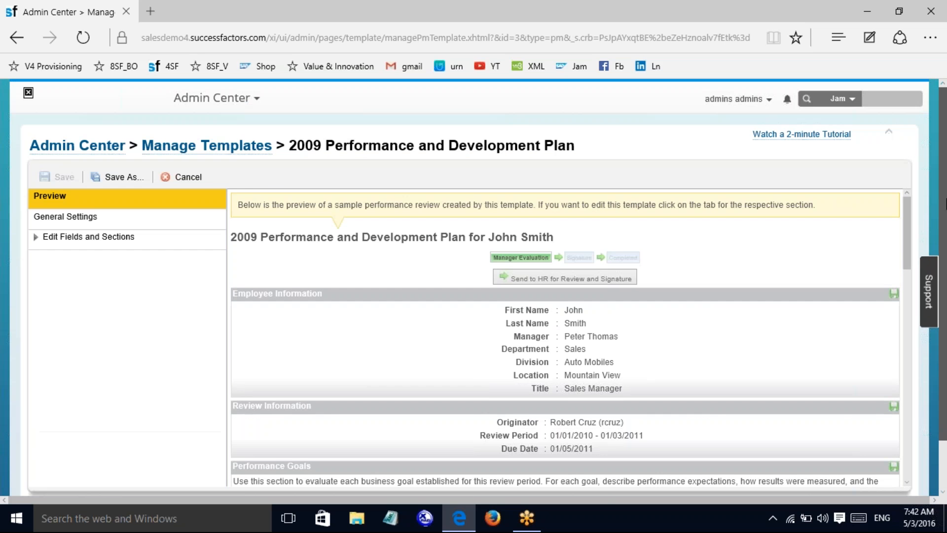
{"action": "left_click", "coordinate": [235, 144]}
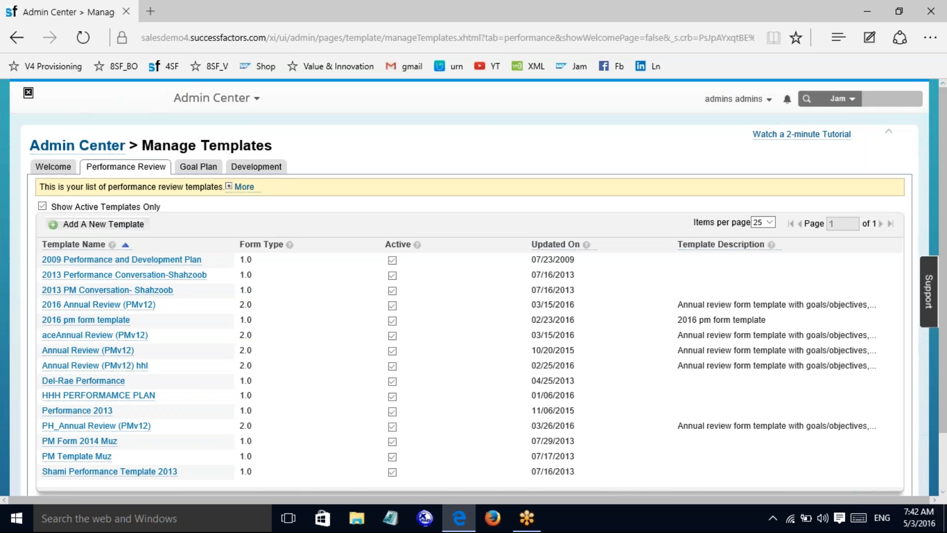
- Look at the Manage Templates welcome page and go back over the full list of performance review templates
{"action": "mouse_move", "coordinate": [945, 210]}
{"action": "left_mouse_down"}
{"action": "mouse_move", "coordinate": [946, 262]}
{"action": "mouse_move", "coordinate": [945, 207]}
{"action": "left_mouse_up"}
{"action": "left_click", "coordinate": [42, 170]}
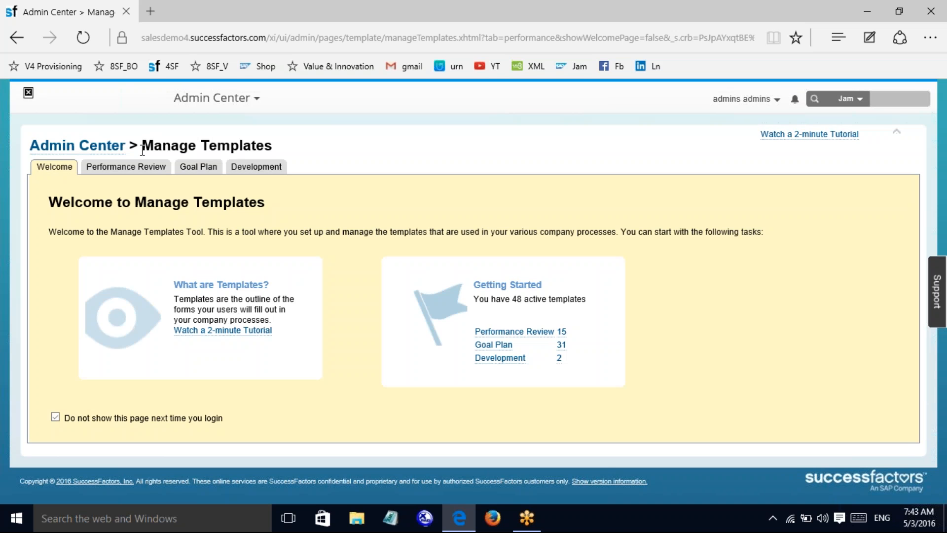
{"action": "left_click", "coordinate": [126, 166]}
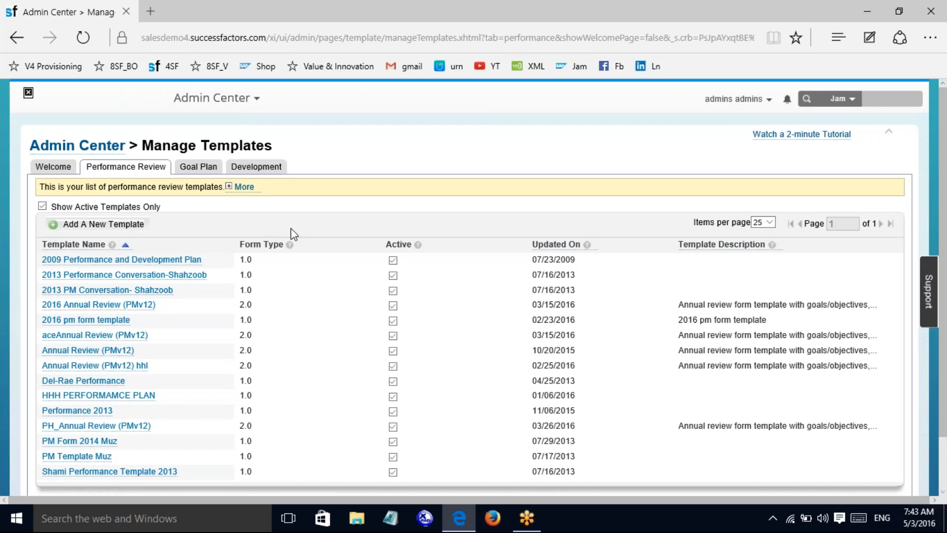
{"action": "scroll", "coordinate": [946, 280], "scroll_direction": "down", "scroll_amount": 1}
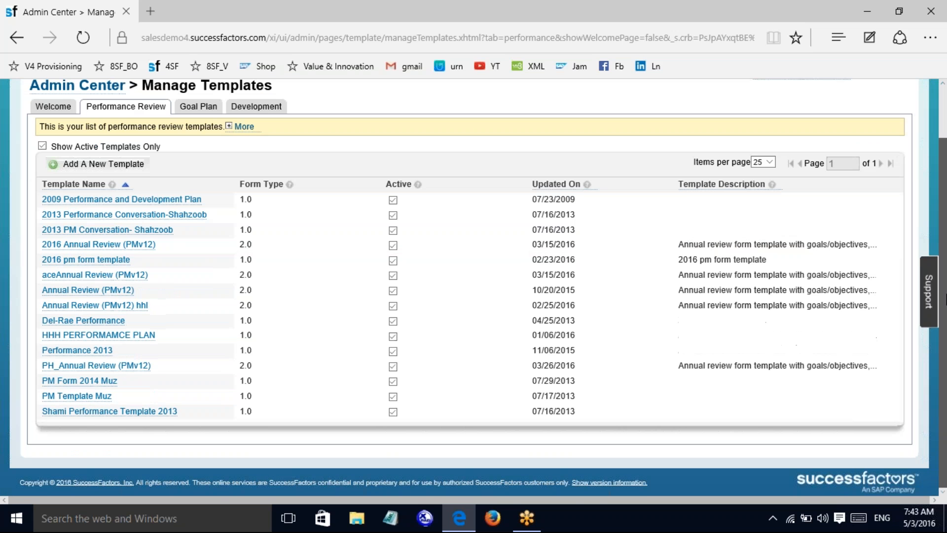
{"action": "scroll", "coordinate": [946, 298], "scroll_direction": "up", "scroll_amount": 1}
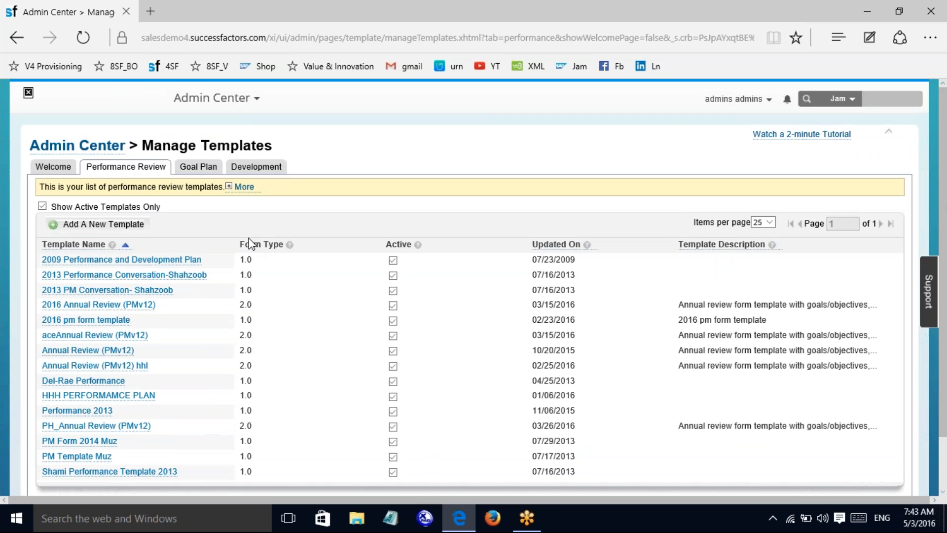
- Add the SuccessStore template Annual Review (PMv12) to the instance under the name Annual Review (PMv12)_2016
{"action": "left_click", "coordinate": [125, 225]}
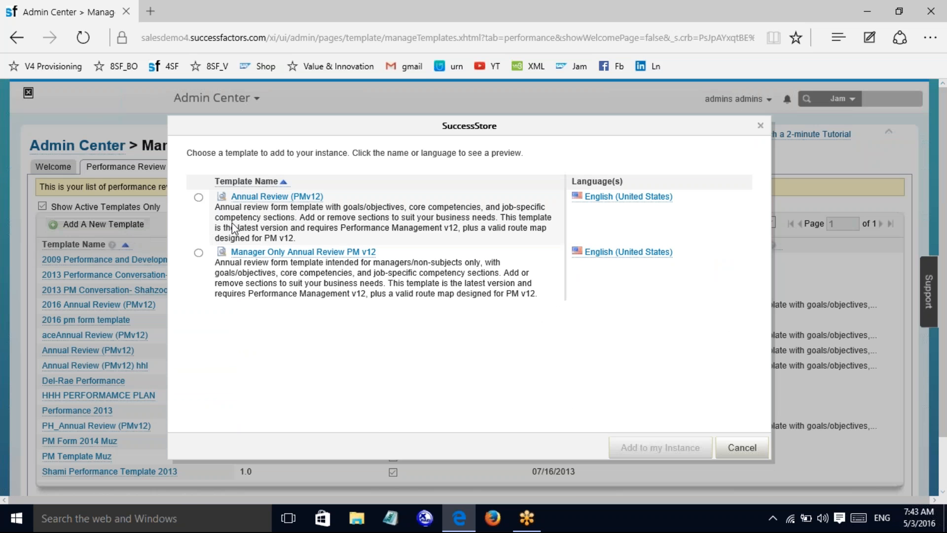
{"action": "left_click", "coordinate": [198, 197]}
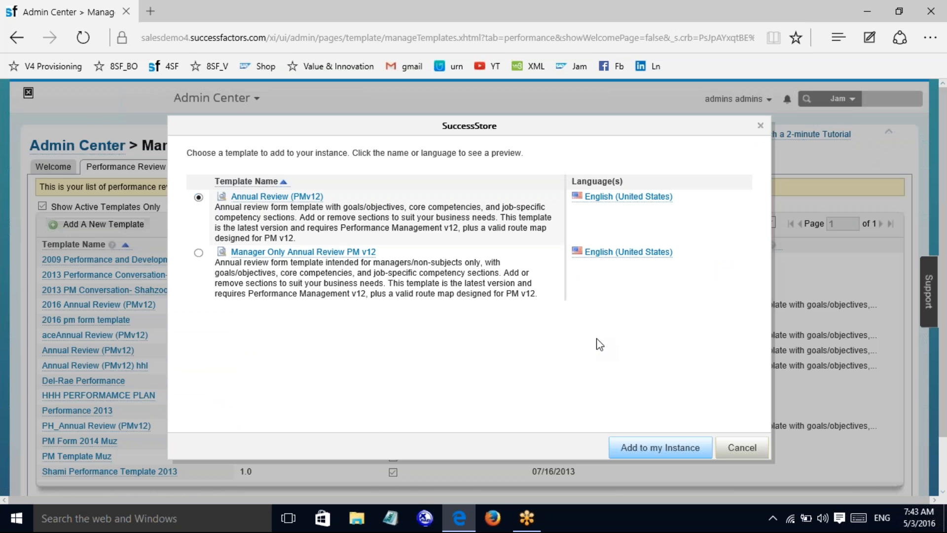
{"action": "left_click", "coordinate": [622, 447]}
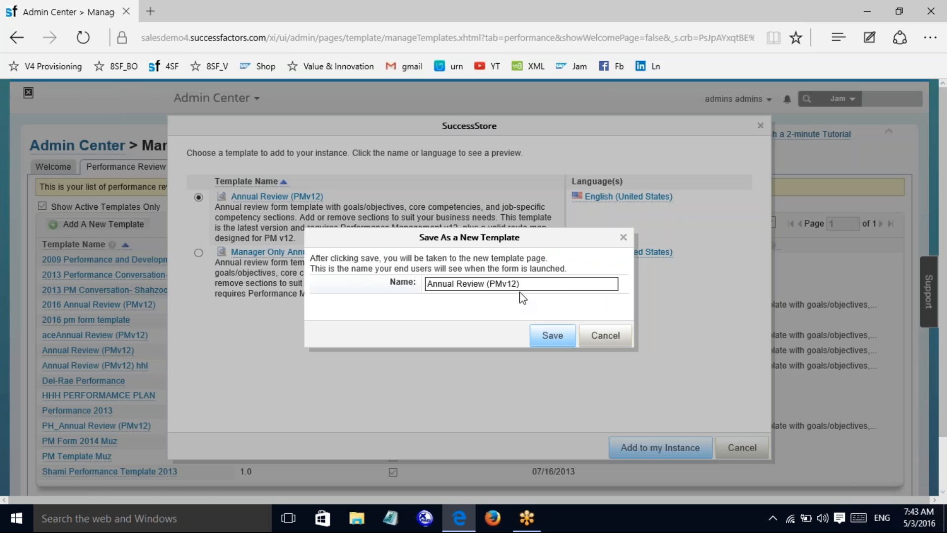
{"action": "key", "text": "End"}
{"action": "type", "text": "_2016"}
{"action": "left_click", "coordinate": [553, 338]}
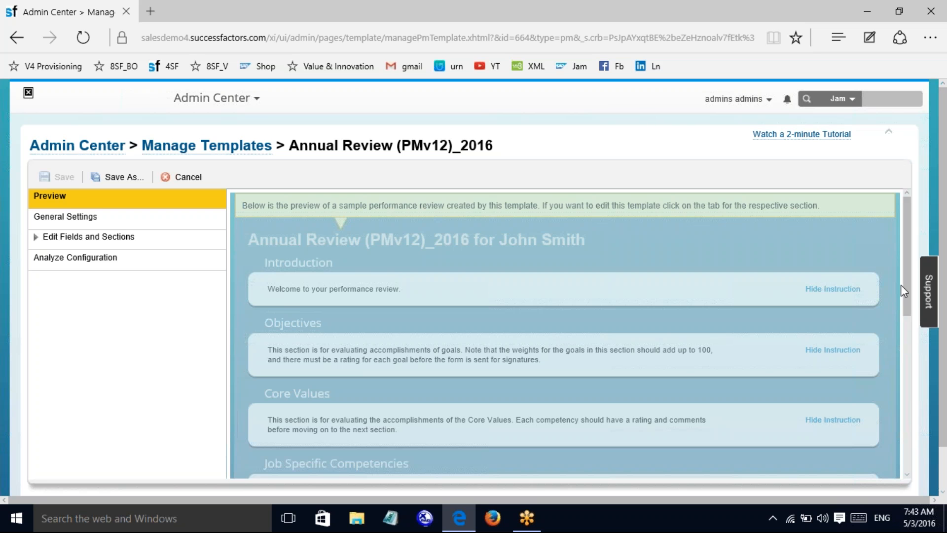
- Examine the new template's form preview, its general settings and its list of editable fields and sections
{"action": "left_click_drag", "start_coordinate": [907, 288], "coordinate": [913, 269]}
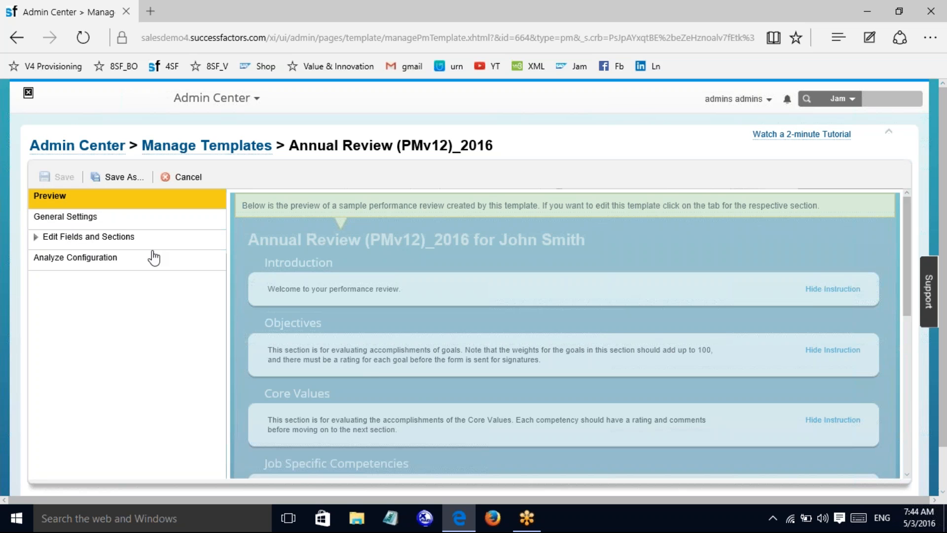
{"action": "left_click", "coordinate": [93, 218]}
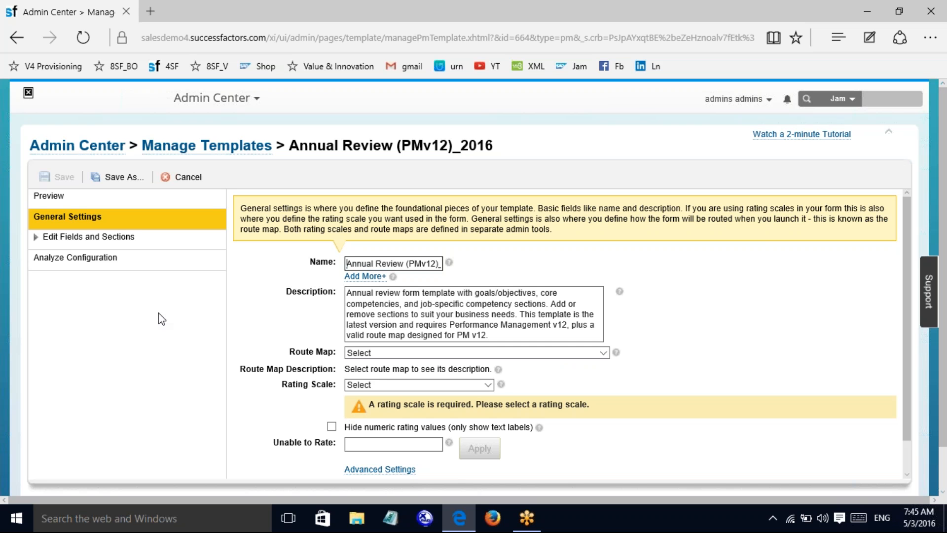
{"action": "left_click", "coordinate": [89, 239]}
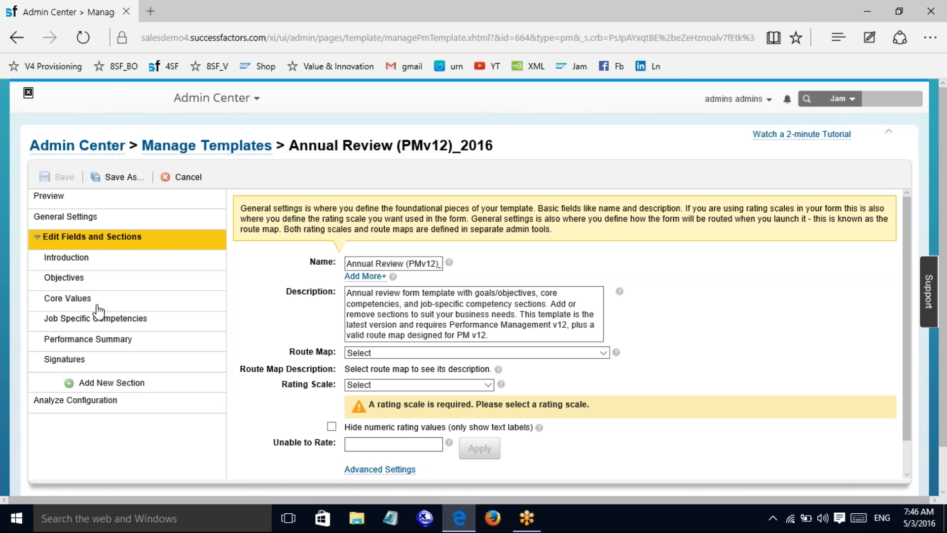
- Set the template's route map to 2016_Manager Only Review (PMv12) in the general settings and accept the permissions warning
{"action": "left_click", "coordinate": [79, 223]}
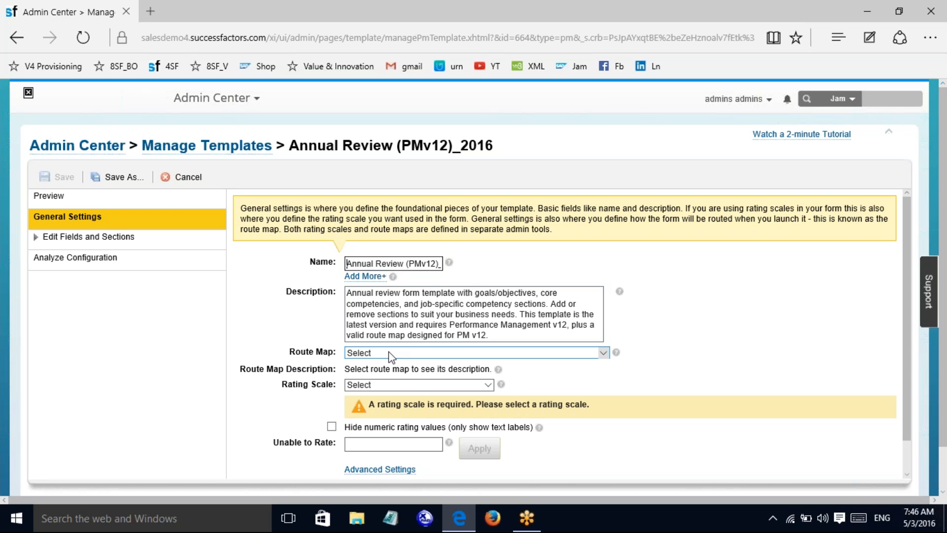
{"action": "left_click", "coordinate": [605, 354]}
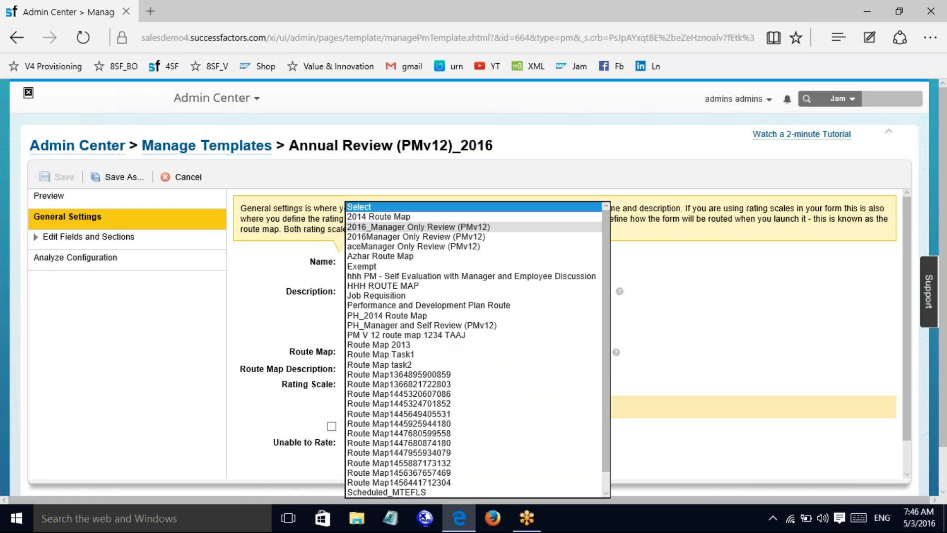
{"action": "left_click", "coordinate": [429, 228]}
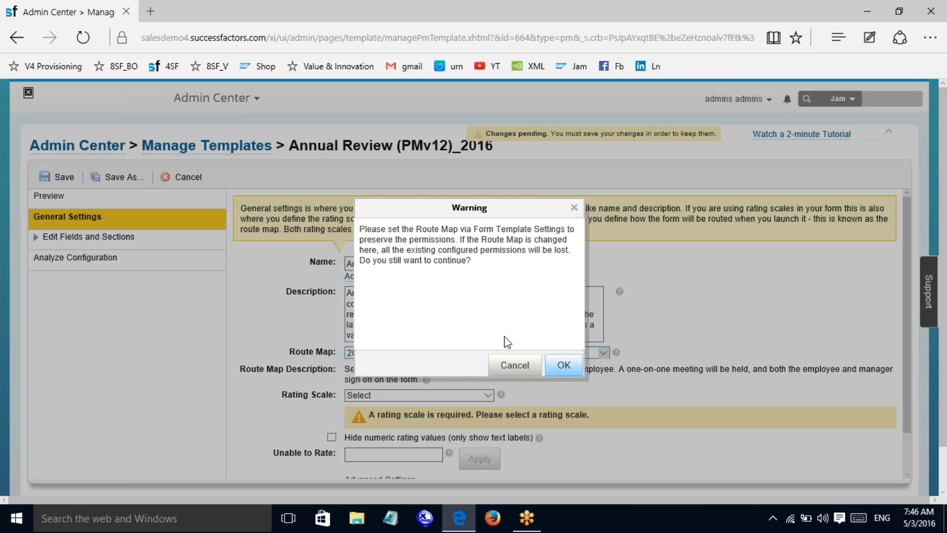
{"action": "left_click", "coordinate": [564, 366]}
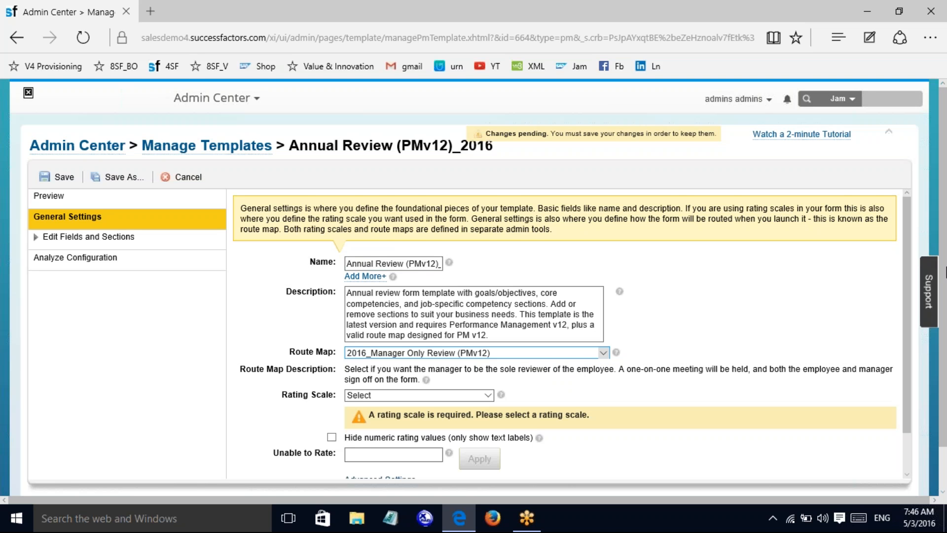
- Set the template's rating scale to Rating scale 2017
{"action": "scroll", "coordinate": [945, 274], "scroll_direction": "down", "scroll_amount": 1}
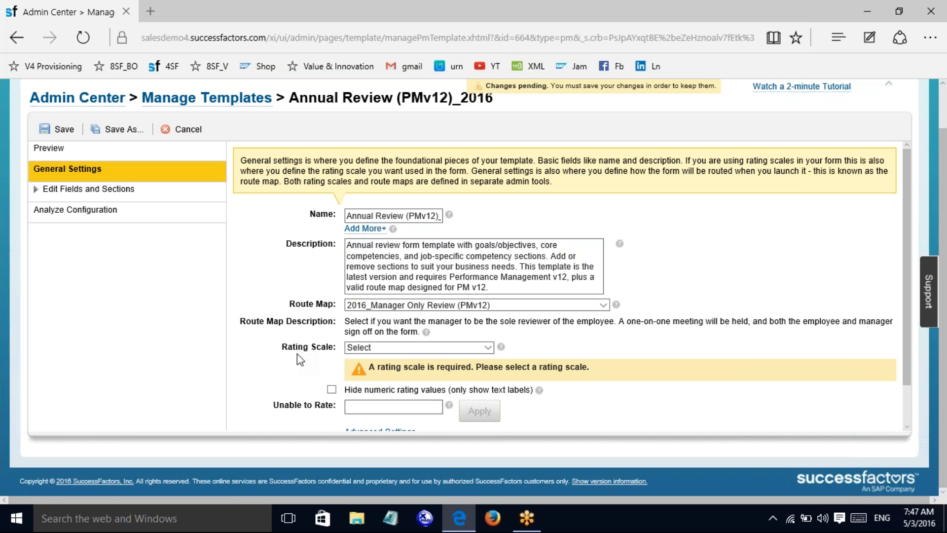
{"action": "left_click", "coordinate": [490, 349]}
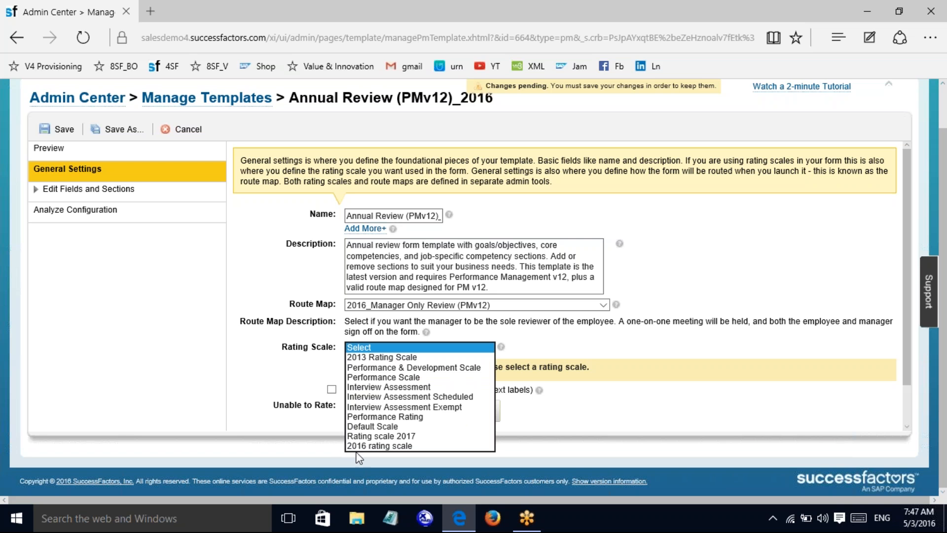
{"action": "left_click", "coordinate": [384, 436]}
{"action": "left_click", "coordinate": [575, 407]}
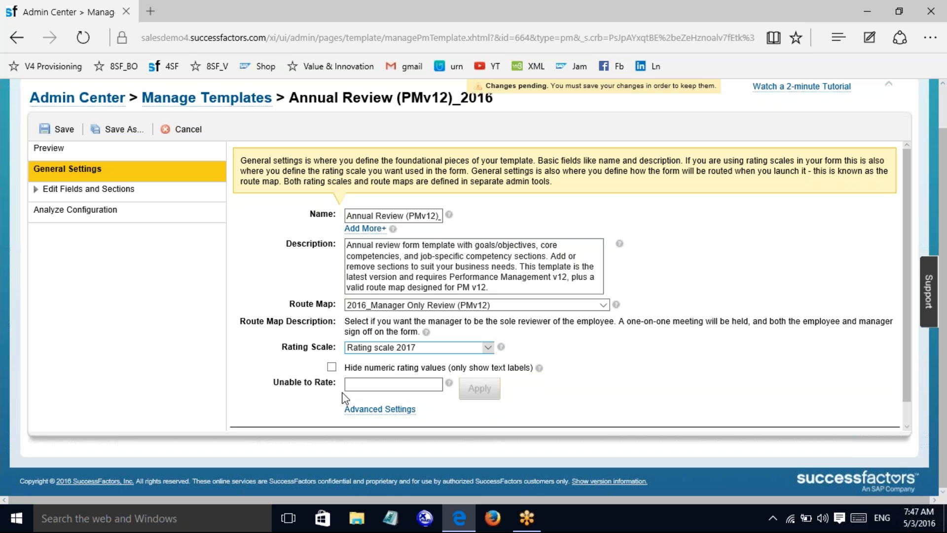
- Look at the Unable to Rate field and the template's advanced settings page, then return to the general settings
{"action": "left_click", "coordinate": [371, 385]}
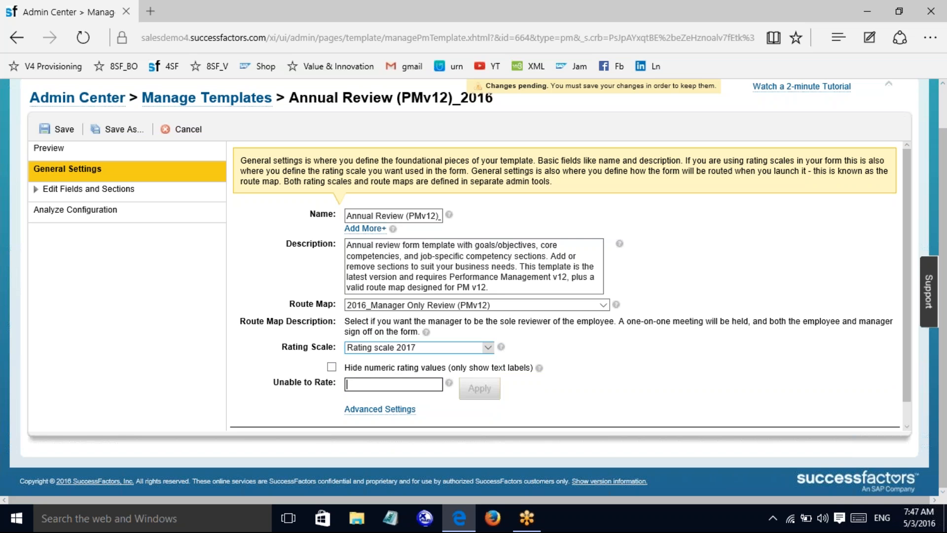
{"action": "left_click", "coordinate": [415, 407]}
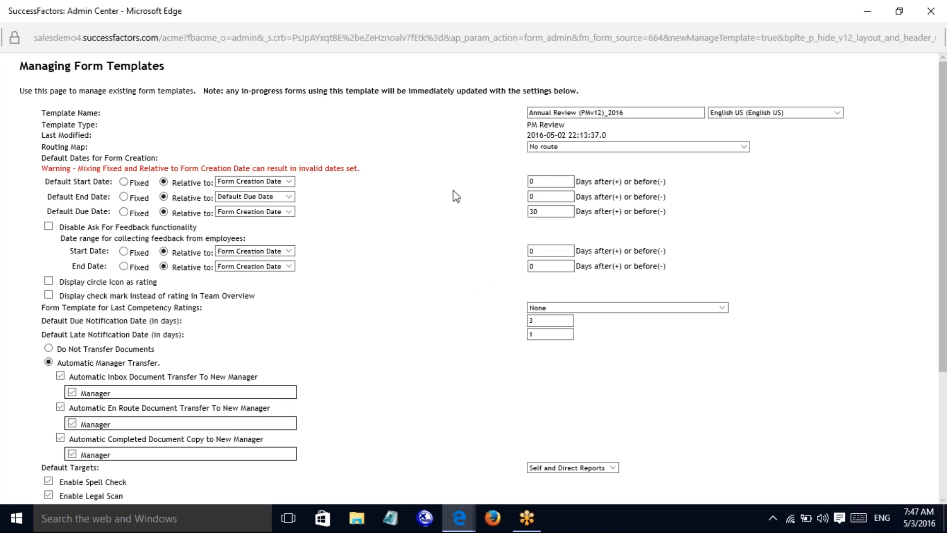
{"action": "left_click", "coordinate": [931, 13]}
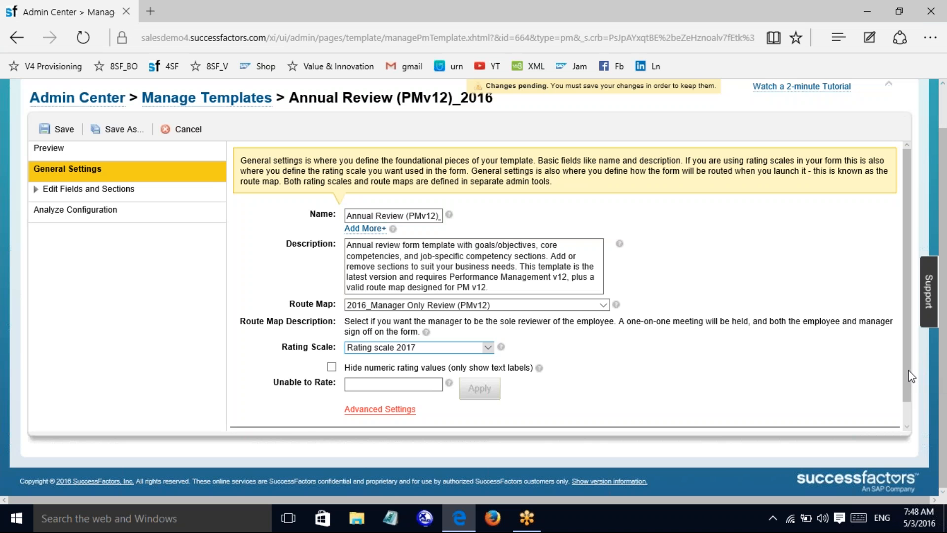
- Enable the Previous Step and Delete buttons in the general settings' advanced options and try to save the template
{"action": "left_click_drag", "start_coordinate": [908, 378], "coordinate": [912, 420]}
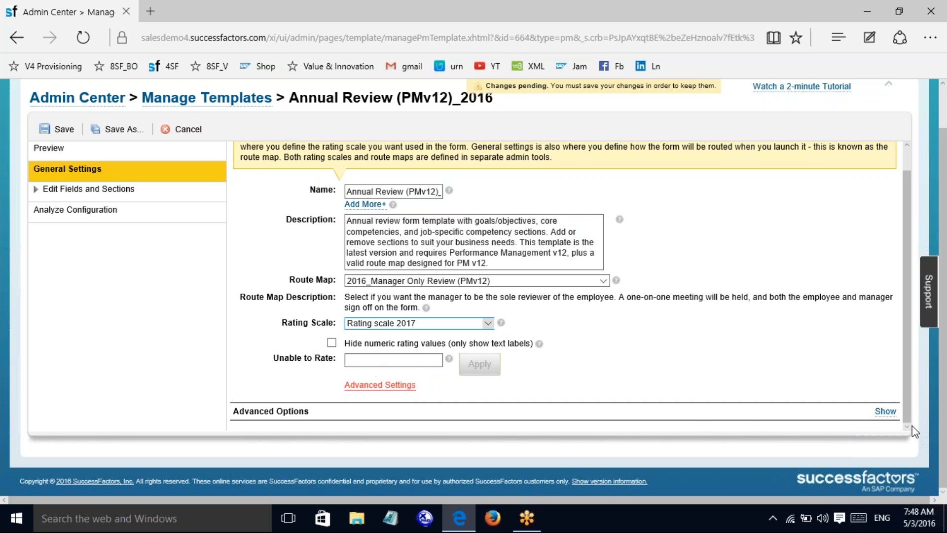
{"action": "left_click", "coordinate": [886, 412]}
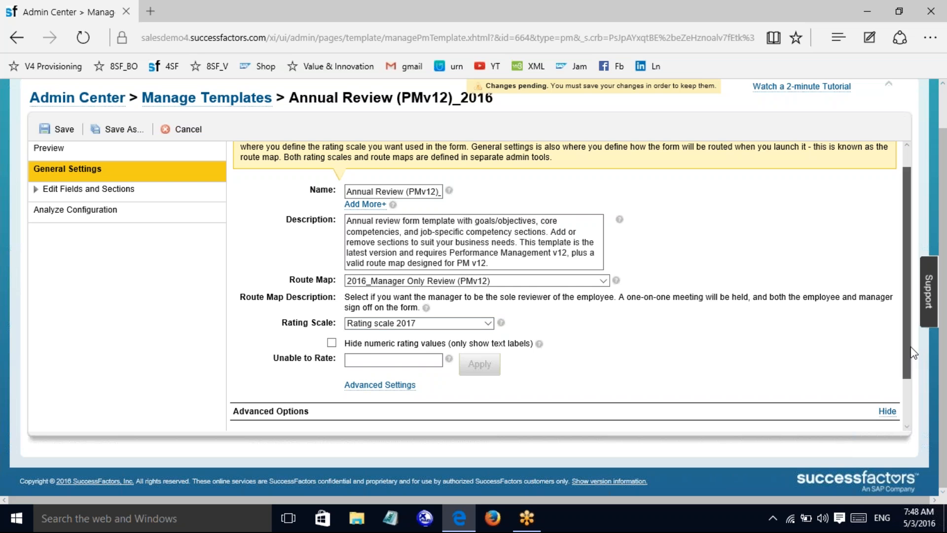
{"action": "left_click_drag", "start_coordinate": [908, 347], "coordinate": [908, 426]}
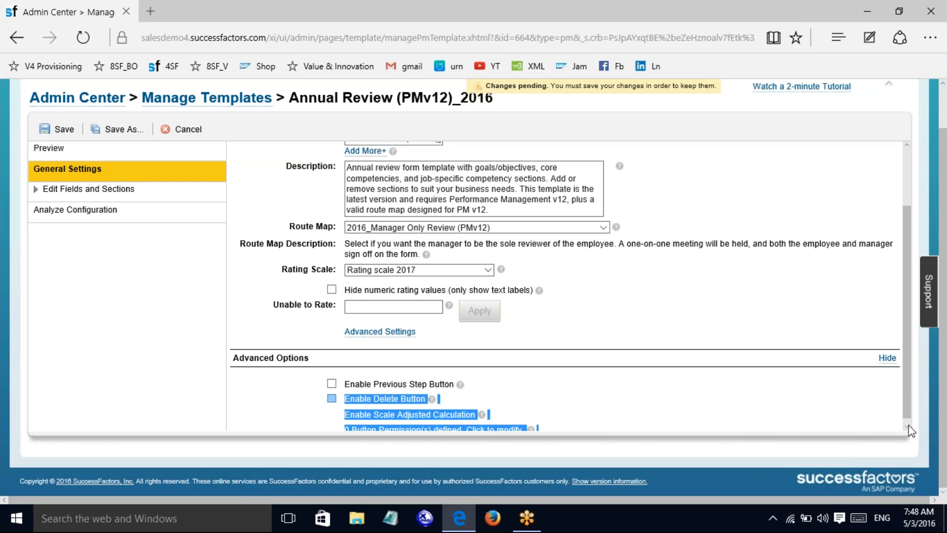
{"action": "left_click", "coordinate": [311, 402]}
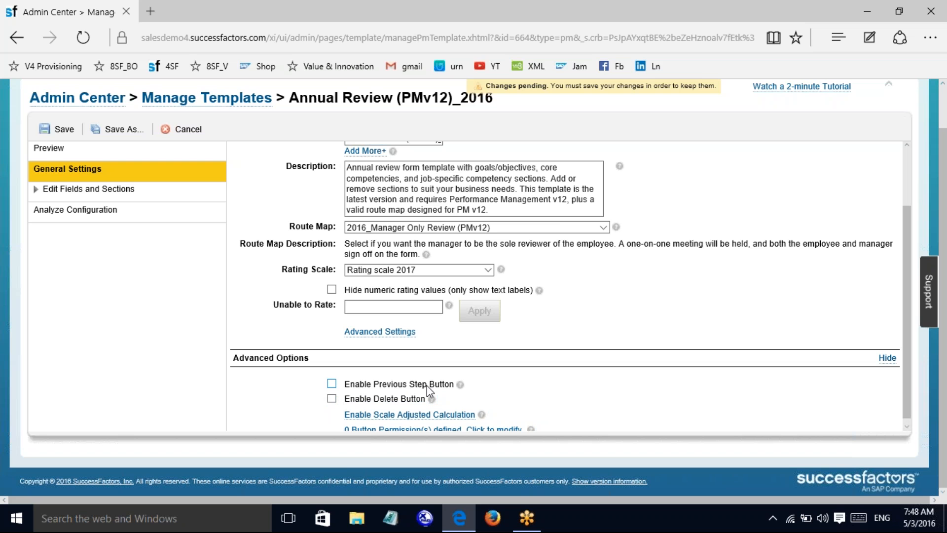
{"action": "left_click", "coordinate": [330, 385]}
{"action": "left_click", "coordinate": [331, 401]}
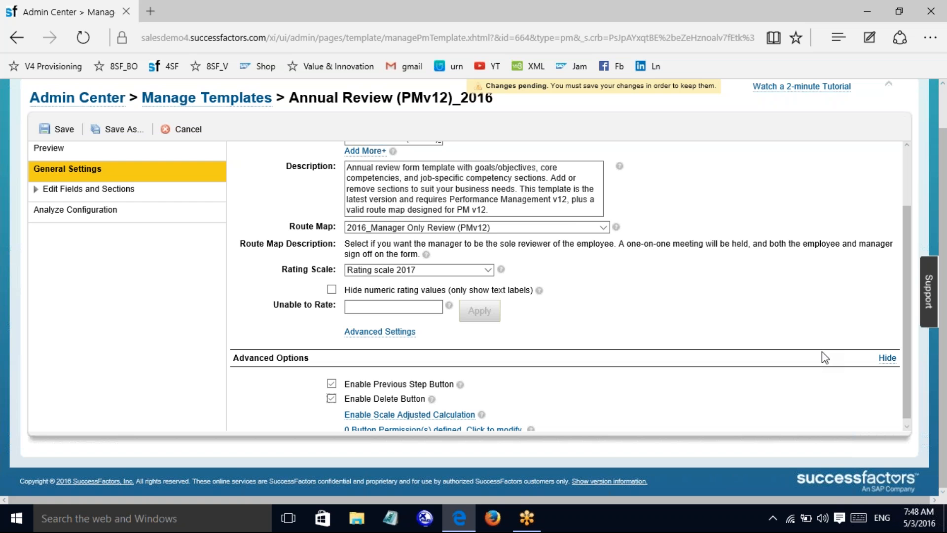
{"action": "left_click", "coordinate": [57, 129]}
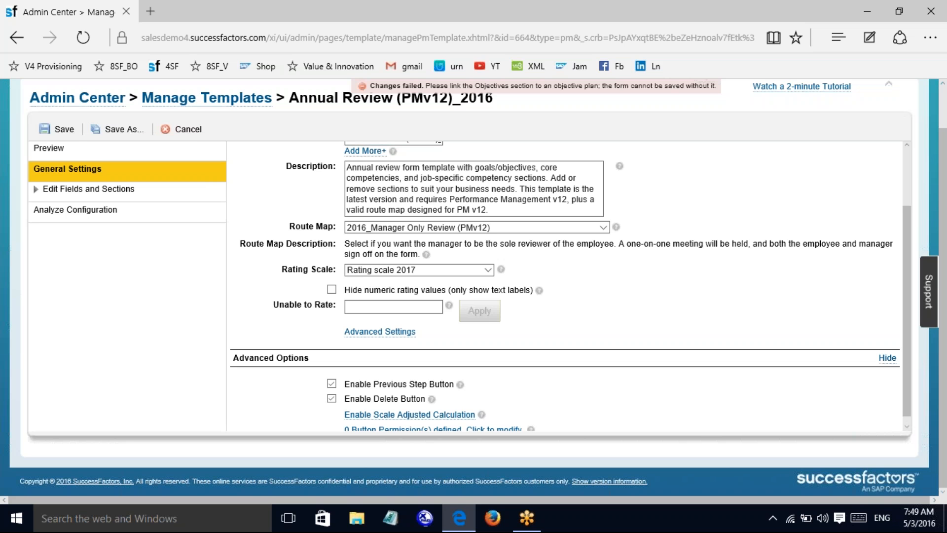
- Open the Introduction section and examine the language options for its description without adding a translation
{"action": "left_click", "coordinate": [53, 192]}
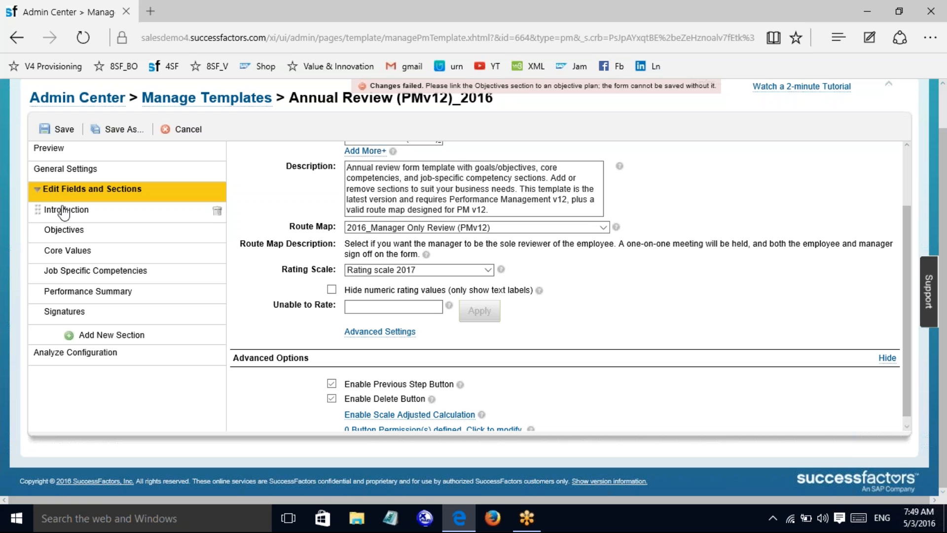
{"action": "left_click", "coordinate": [62, 212]}
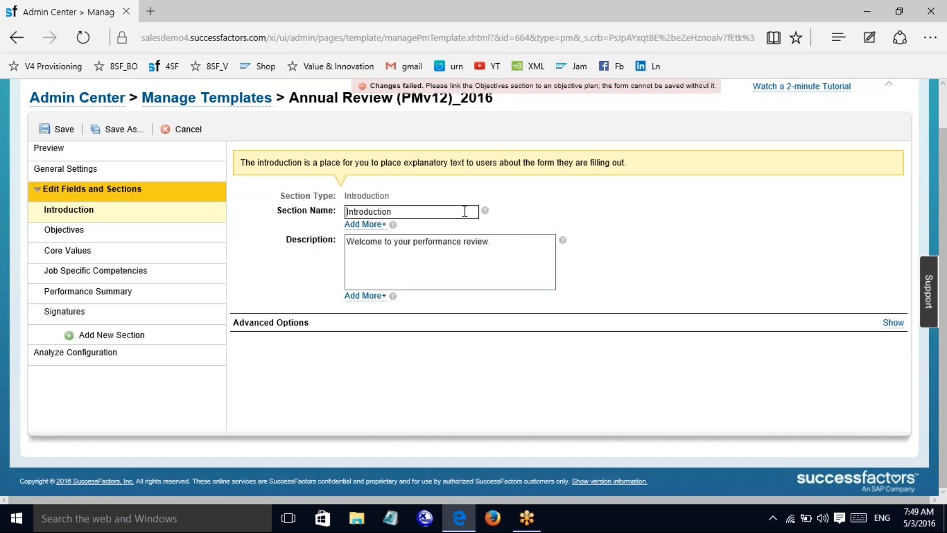
{"action": "left_click", "coordinate": [407, 250]}
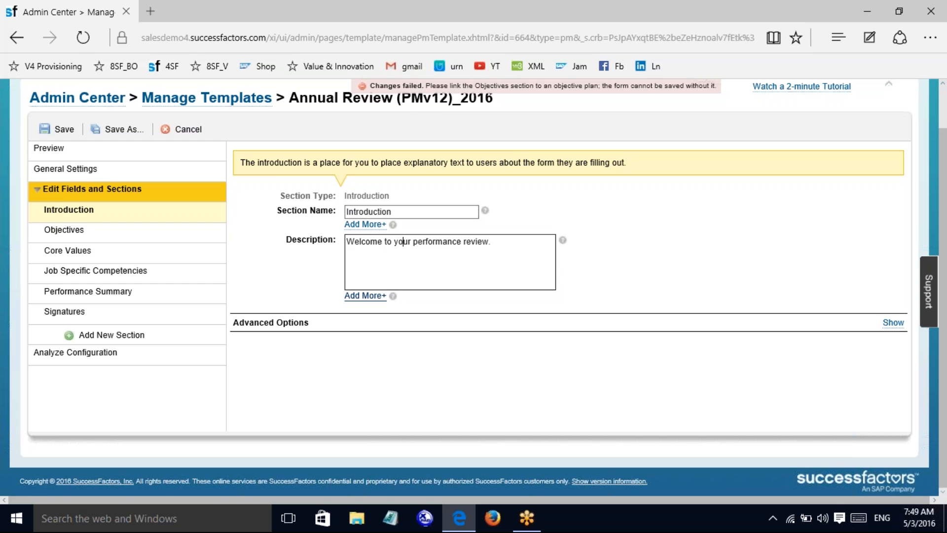
{"action": "left_click", "coordinate": [356, 296]}
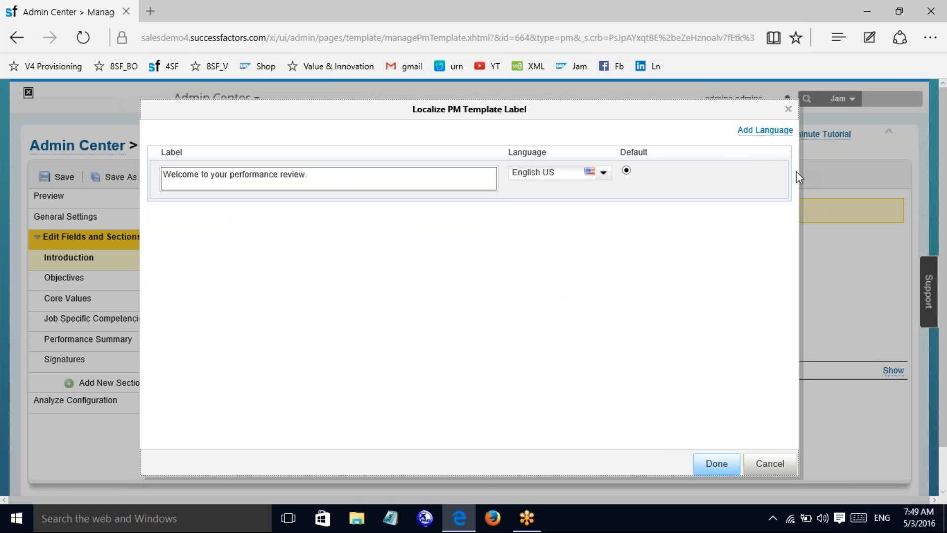
{"action": "left_click", "coordinate": [773, 131]}
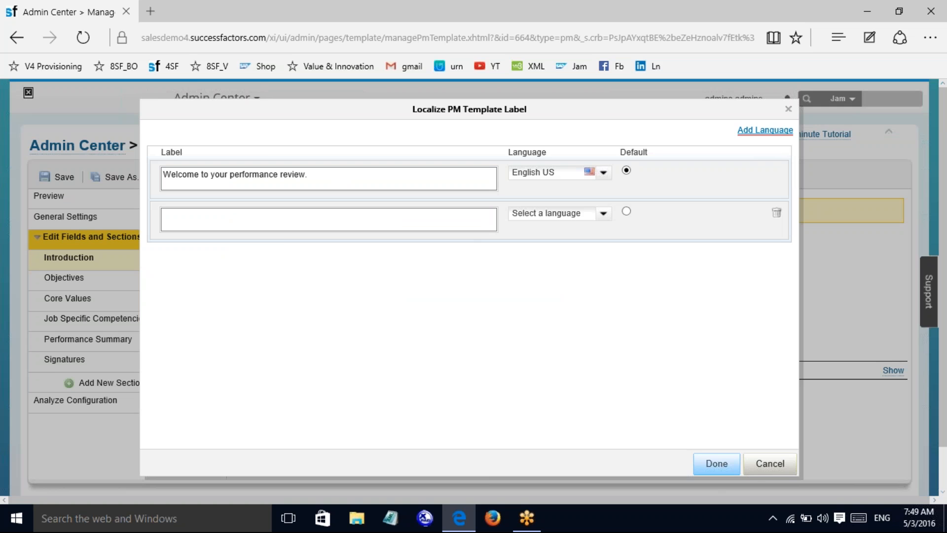
{"action": "left_click", "coordinate": [764, 466]}
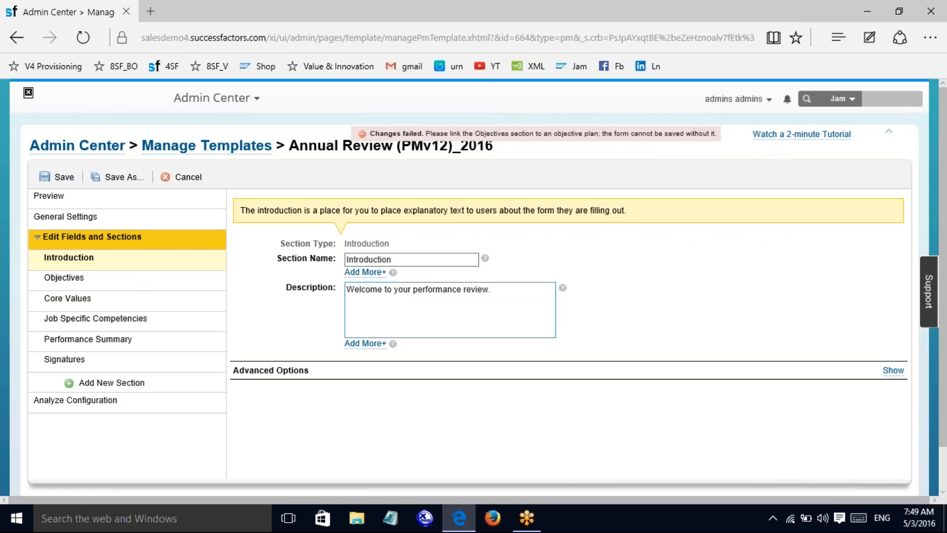
{"action": "left_click", "coordinate": [416, 289]}
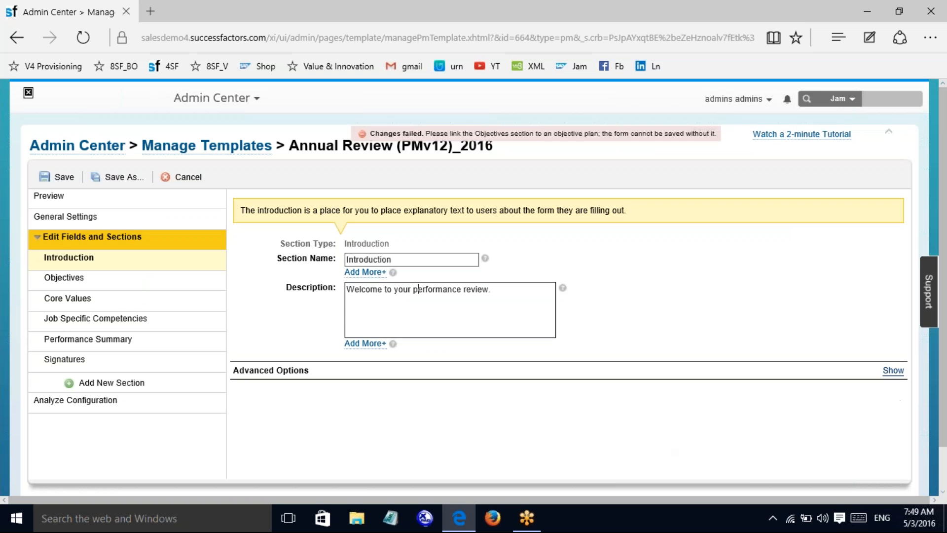
- Add an Enabled section permission to the Introduction for all roles and all route steps, and recheck it
{"action": "left_click", "coordinate": [893, 370]}
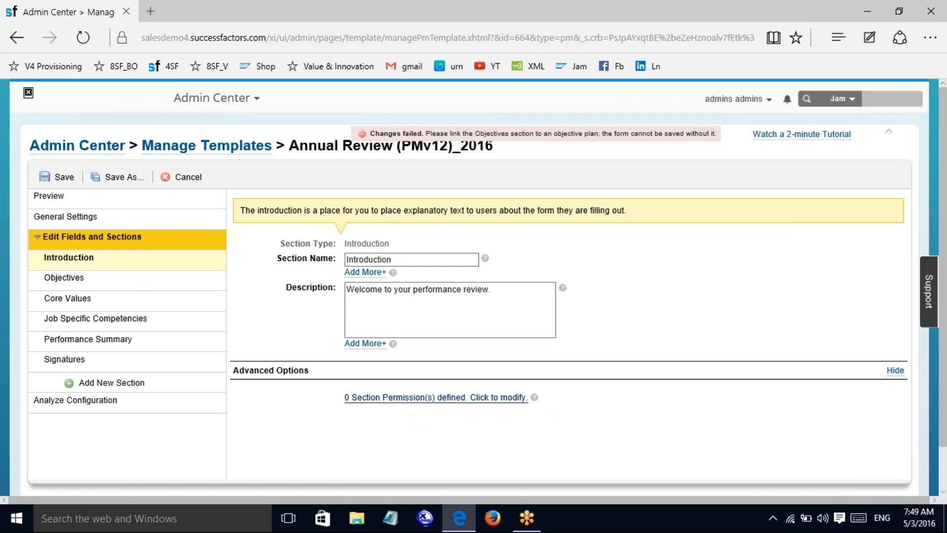
{"action": "left_click", "coordinate": [436, 398]}
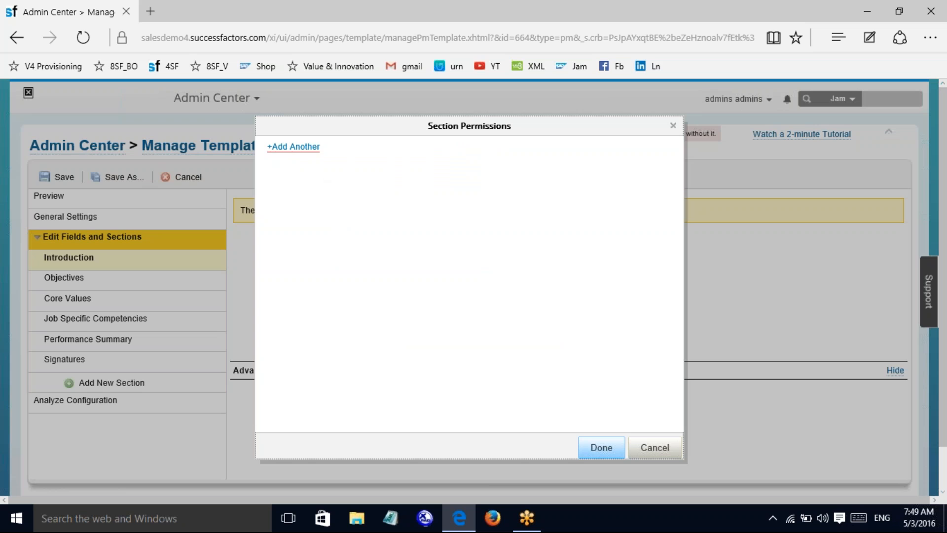
{"action": "left_click", "coordinate": [293, 146]}
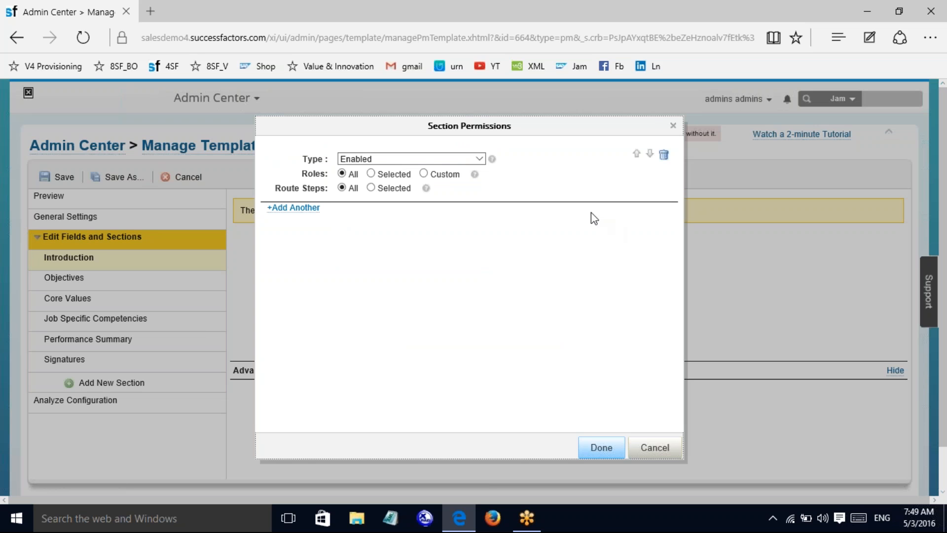
{"action": "left_click", "coordinate": [479, 159]}
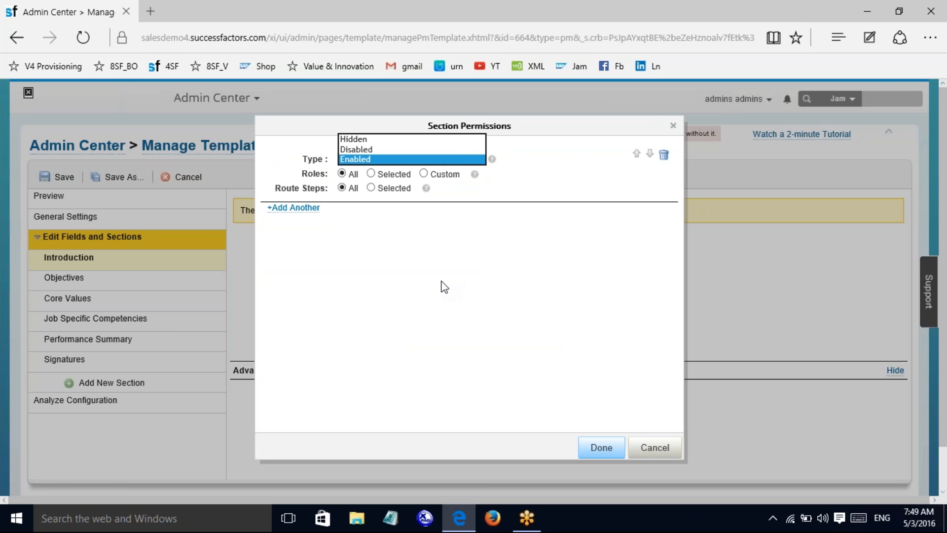
{"action": "left_click", "coordinate": [529, 364]}
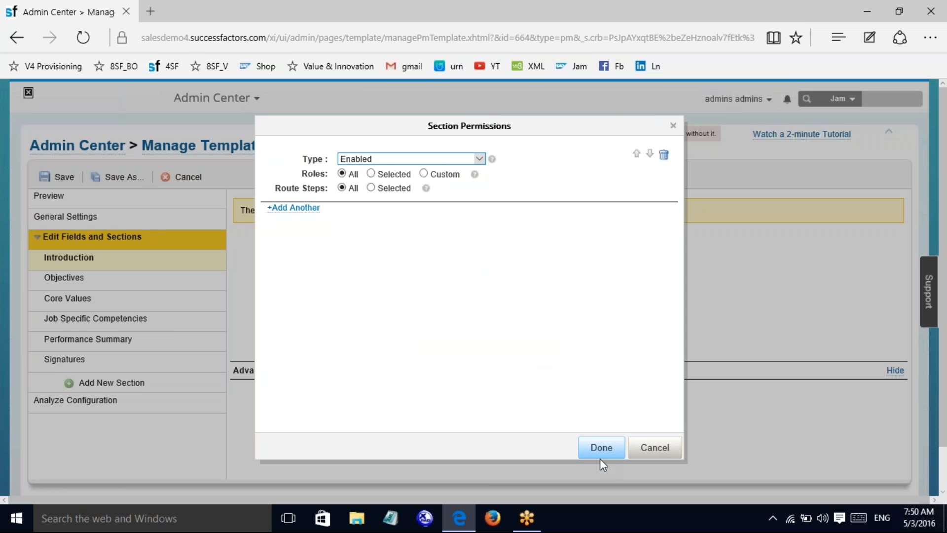
{"action": "left_click", "coordinate": [600, 447]}
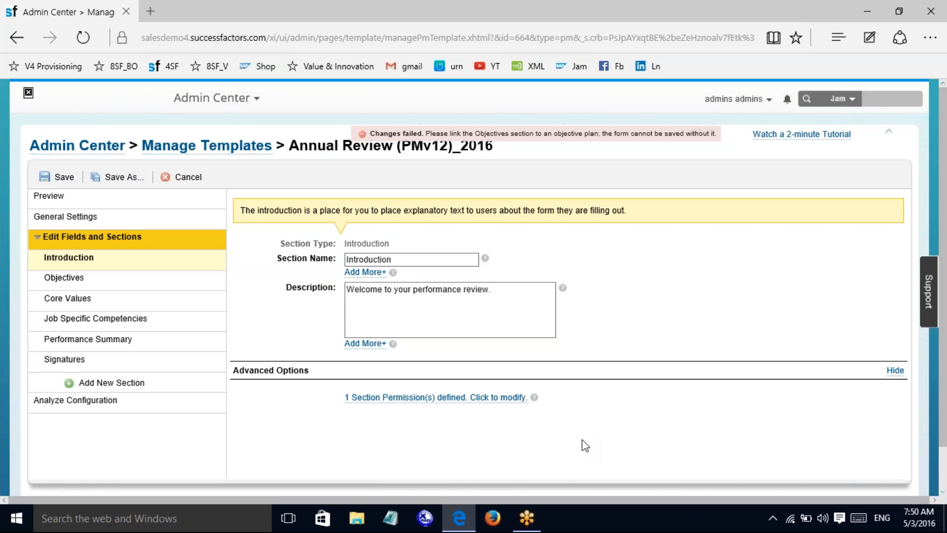
{"action": "left_click", "coordinate": [478, 397]}
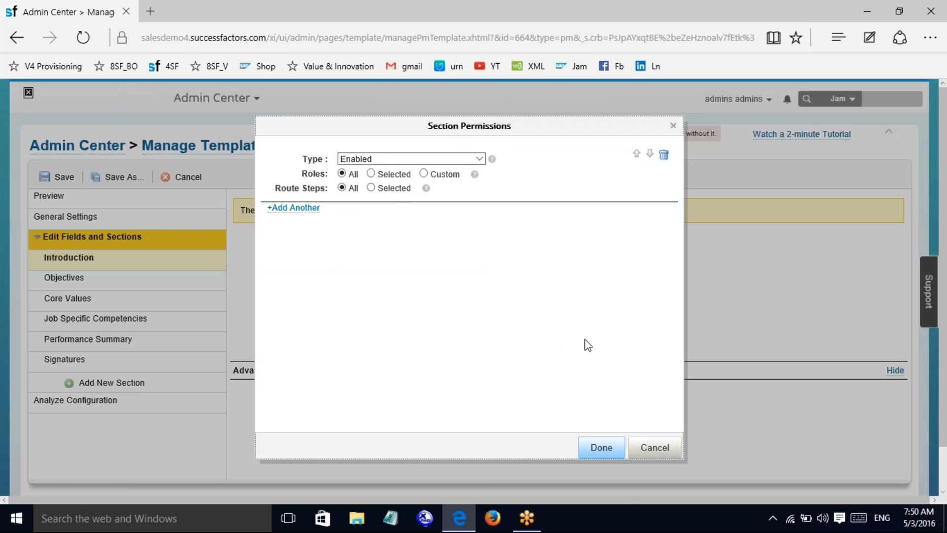
{"action": "left_click", "coordinate": [602, 449]}
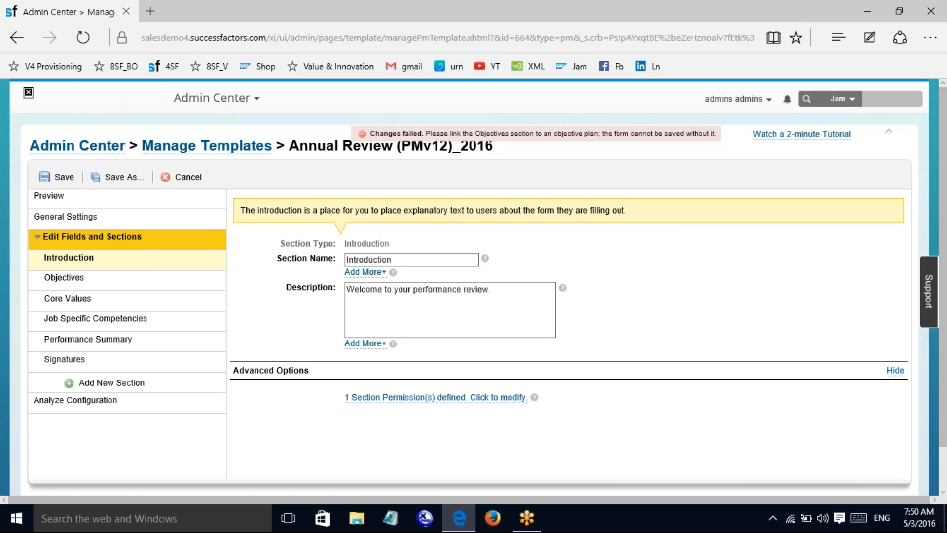
{"action": "left_click", "coordinate": [218, 98]}
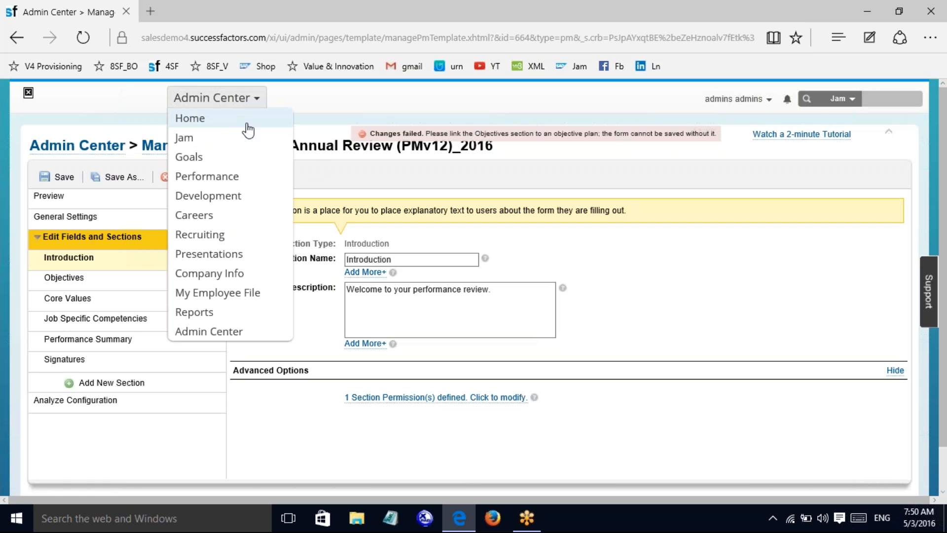
{"action": "left_click", "coordinate": [683, 300]}
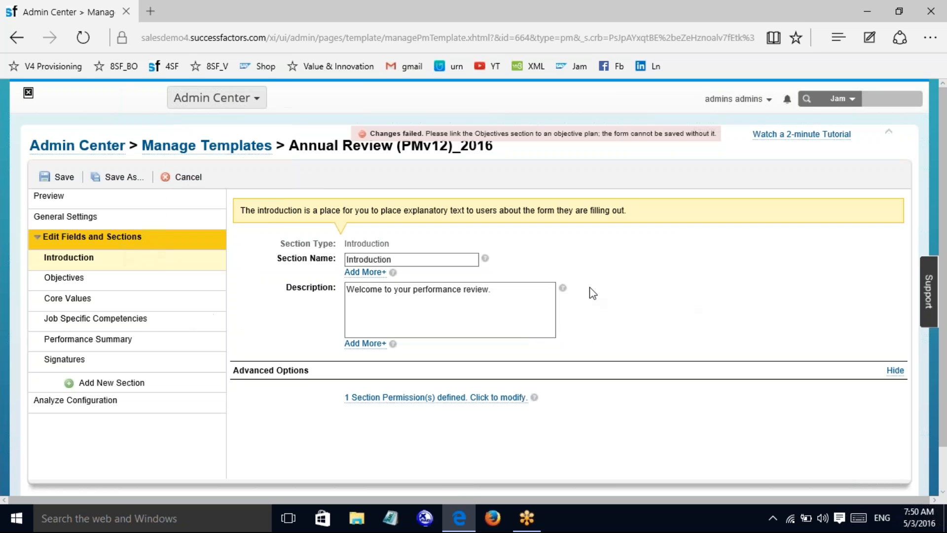
- Open the Objectives section and check which development plans an Individual Development Plan Section could link to, keeping it a Goal Section
{"action": "left_click", "coordinate": [66, 279]}
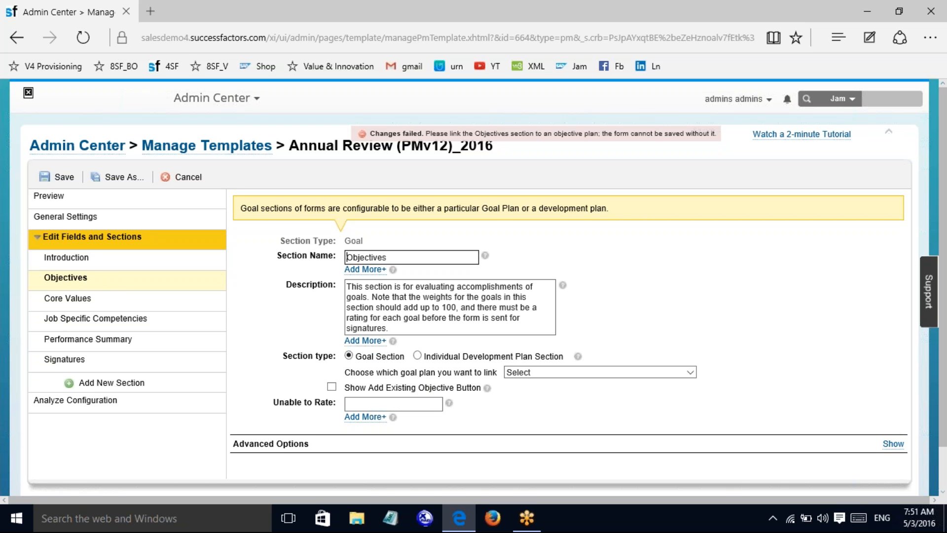
{"action": "left_click", "coordinate": [417, 356]}
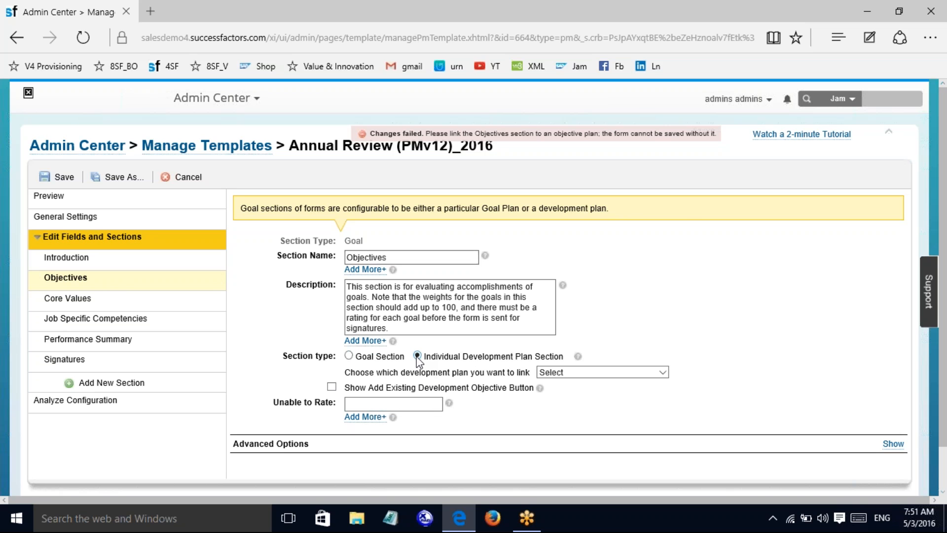
{"action": "left_click", "coordinate": [663, 377]}
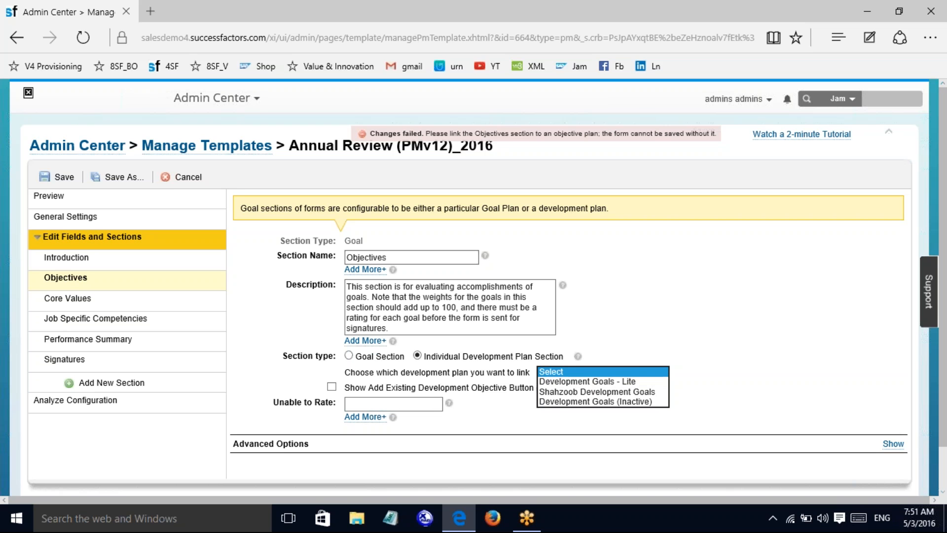
{"action": "left_click", "coordinate": [351, 355]}
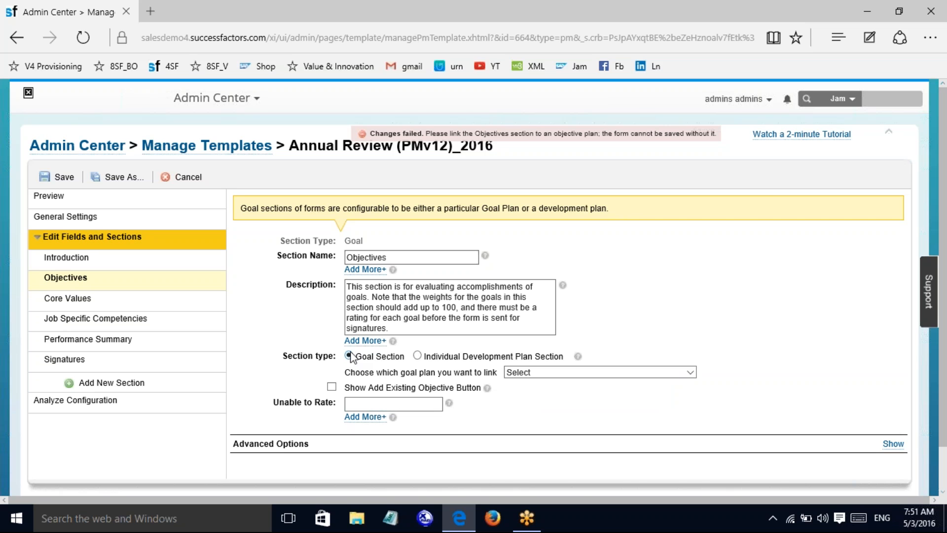
- Link the Objectives section to the goal plan named "goal plan for 2016"
{"action": "left_click", "coordinate": [690, 375]}
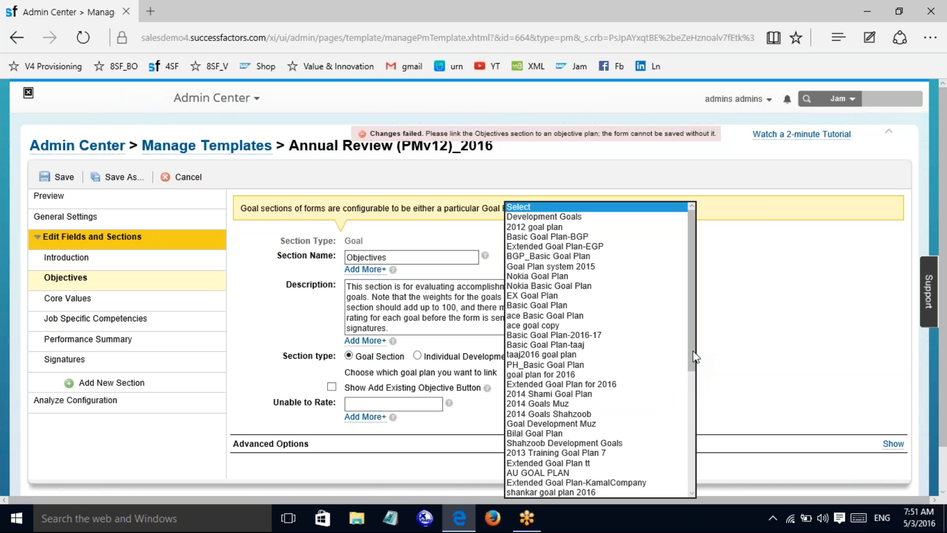
{"action": "left_click_drag", "start_coordinate": [692, 365], "coordinate": [688, 493]}
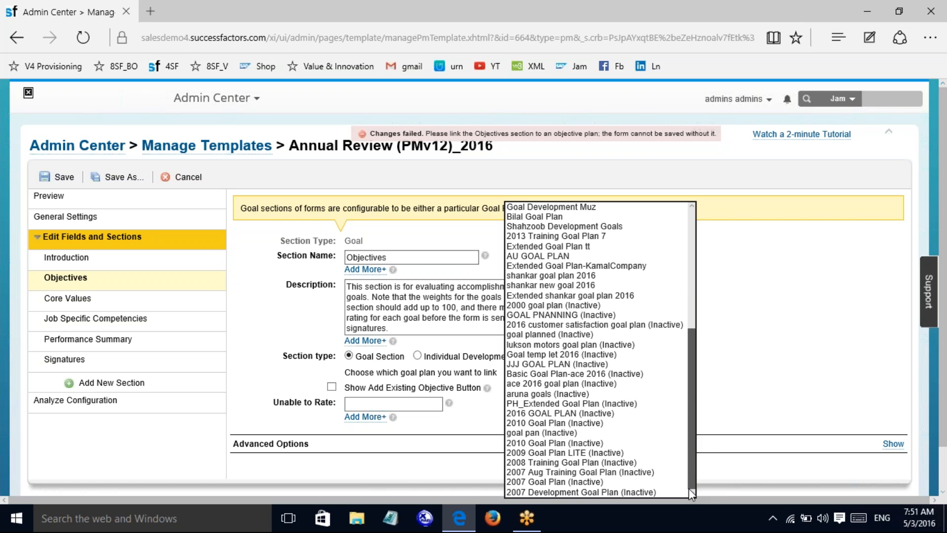
{"action": "left_click_drag", "start_coordinate": [689, 488], "coordinate": [695, 394]}
{"action": "left_click", "coordinate": [559, 303]}
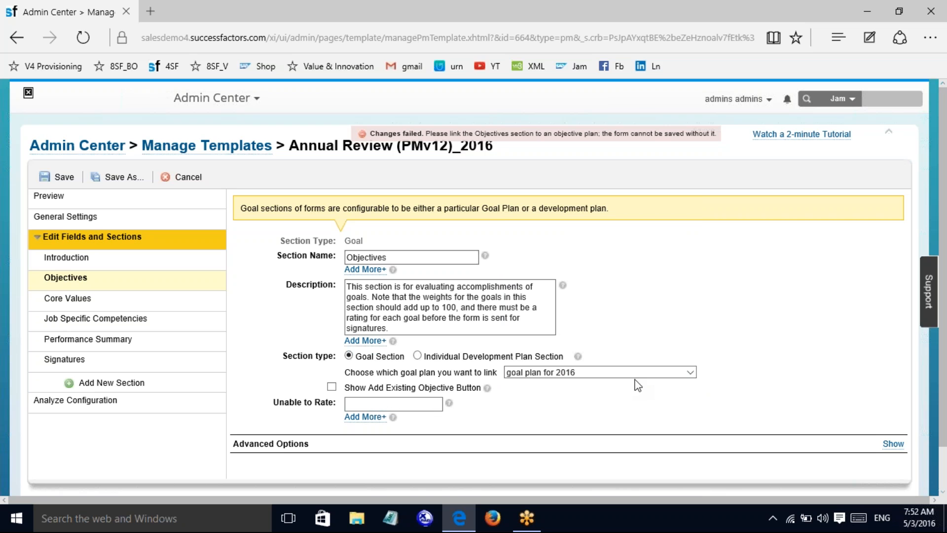
- Enable Include an Overall Comment in the Objectives section's advanced options
{"action": "left_click", "coordinate": [893, 443]}
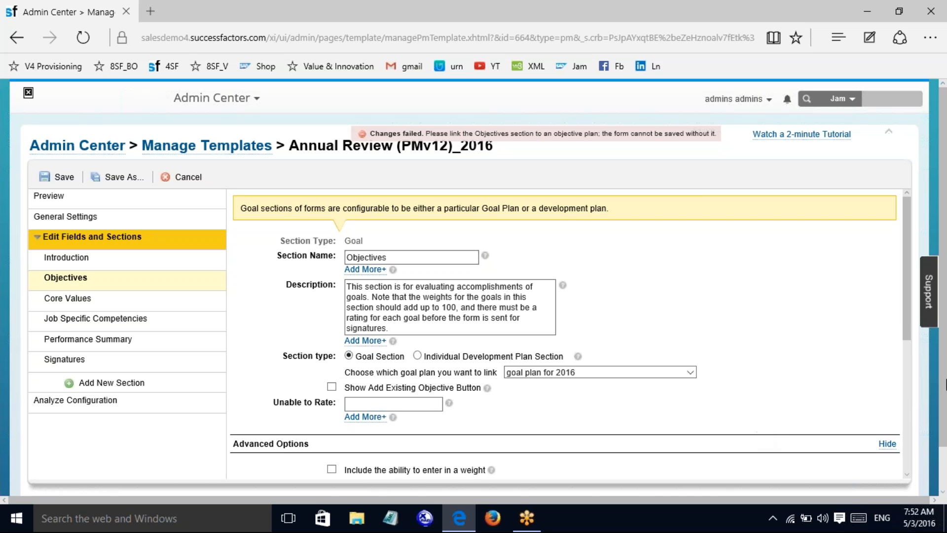
{"action": "left_click_drag", "start_coordinate": [908, 318], "coordinate": [906, 399]}
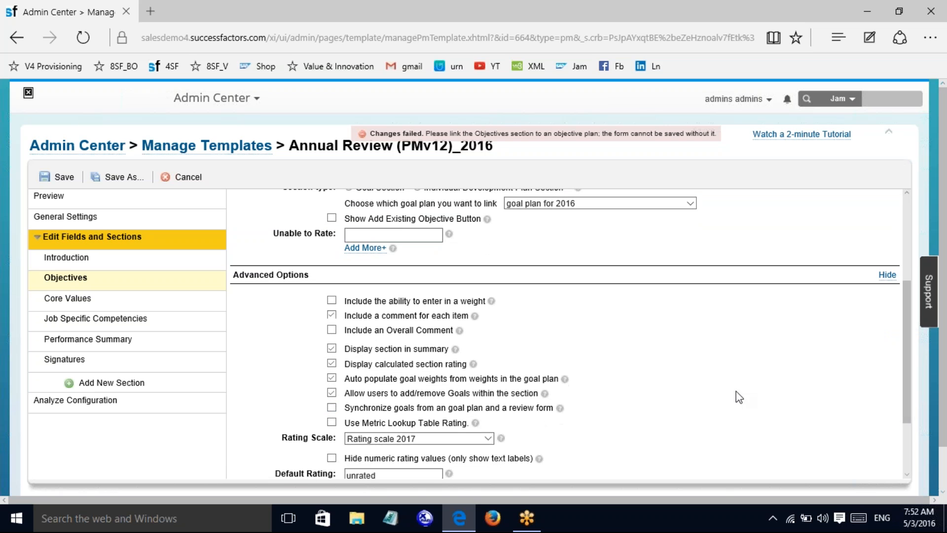
{"action": "left_click", "coordinate": [329, 330]}
- Add an Enabled section permission to the Objectives section for all roles and all route steps
{"action": "left_click_drag", "start_coordinate": [908, 359], "coordinate": [908, 359]}
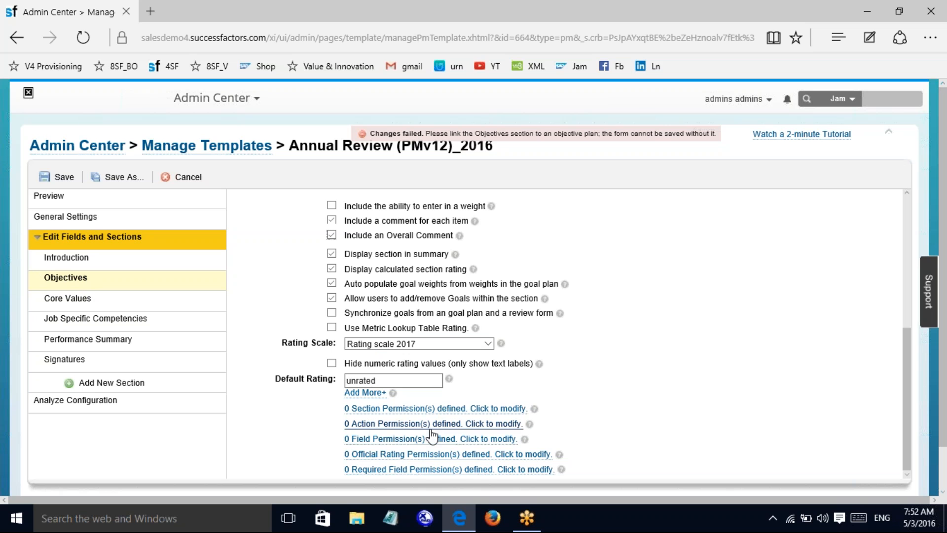
{"action": "left_click", "coordinate": [433, 409]}
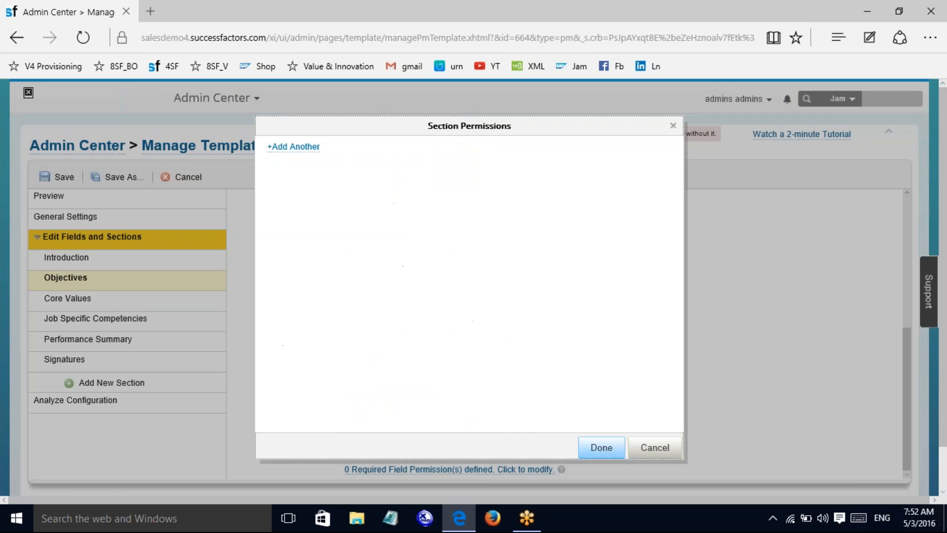
{"action": "left_click", "coordinate": [302, 148]}
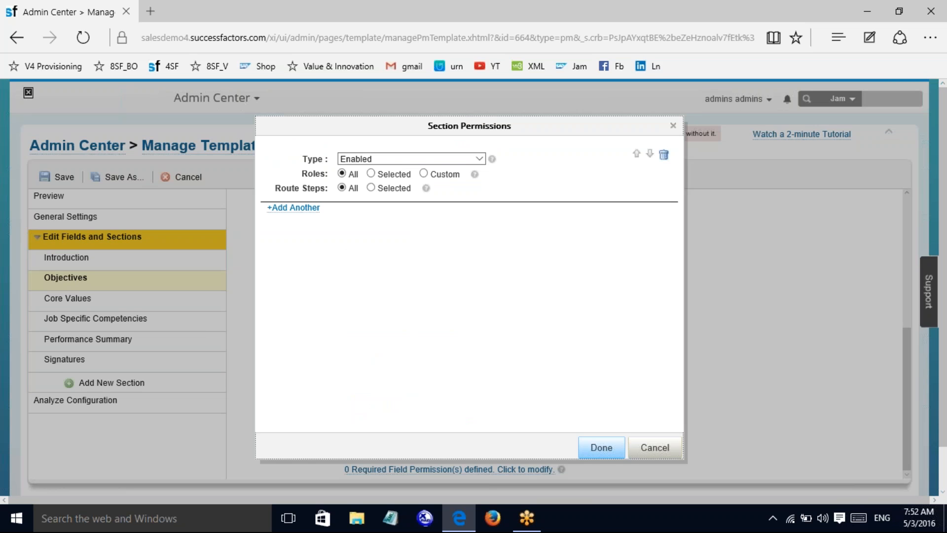
{"action": "left_click", "coordinate": [616, 448]}
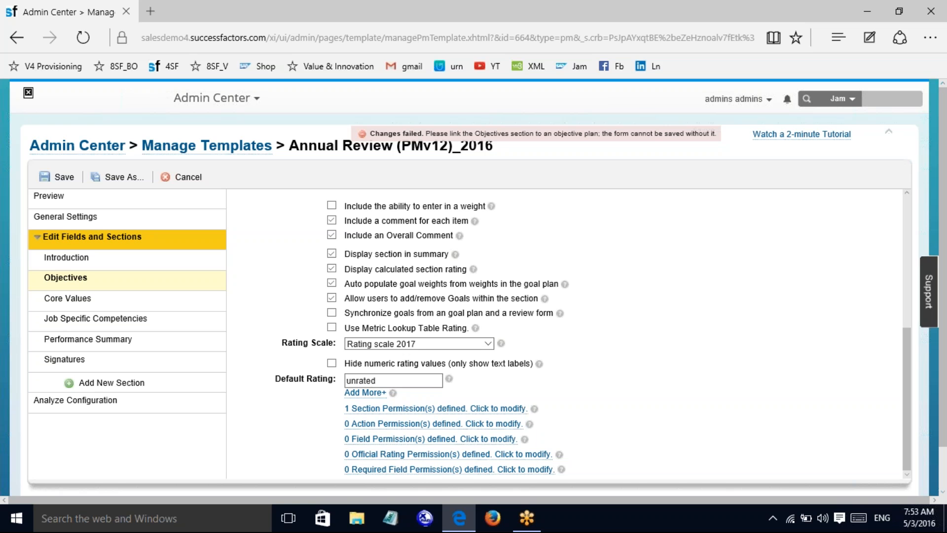
{"action": "left_click", "coordinate": [233, 98]}
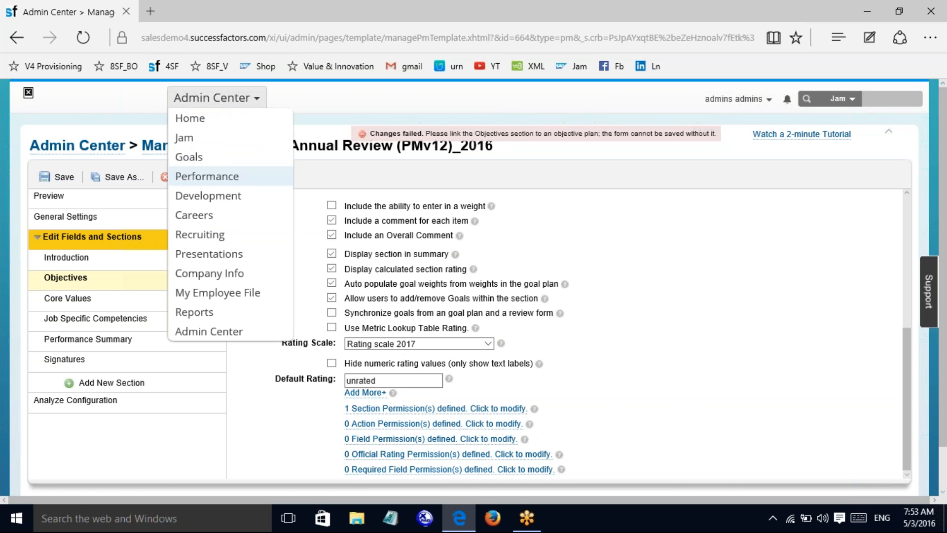
- Open the Core Values section, try the Custom section type, and look at the advanced options, leaving only Core selected
{"action": "left_click", "coordinate": [58, 302]}
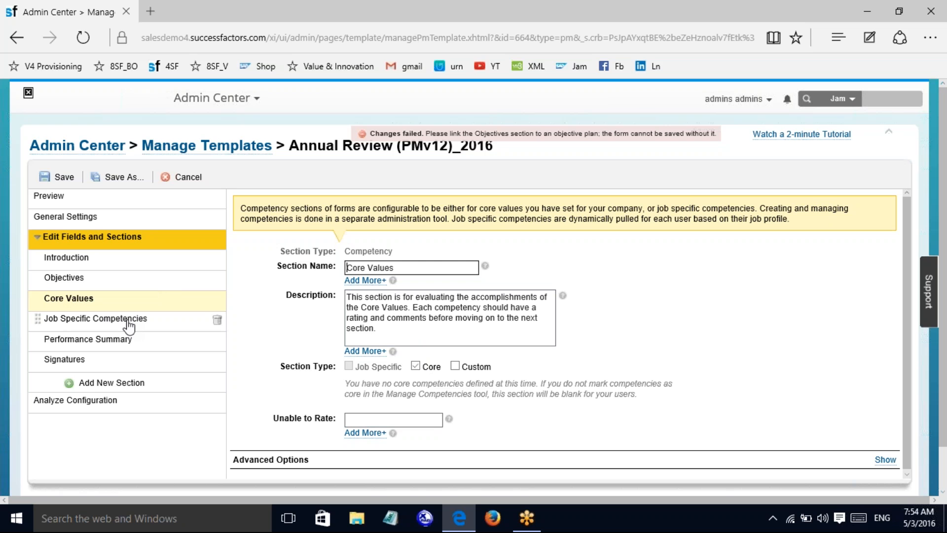
{"action": "left_click", "coordinate": [454, 366]}
{"action": "left_click", "coordinate": [435, 437]}
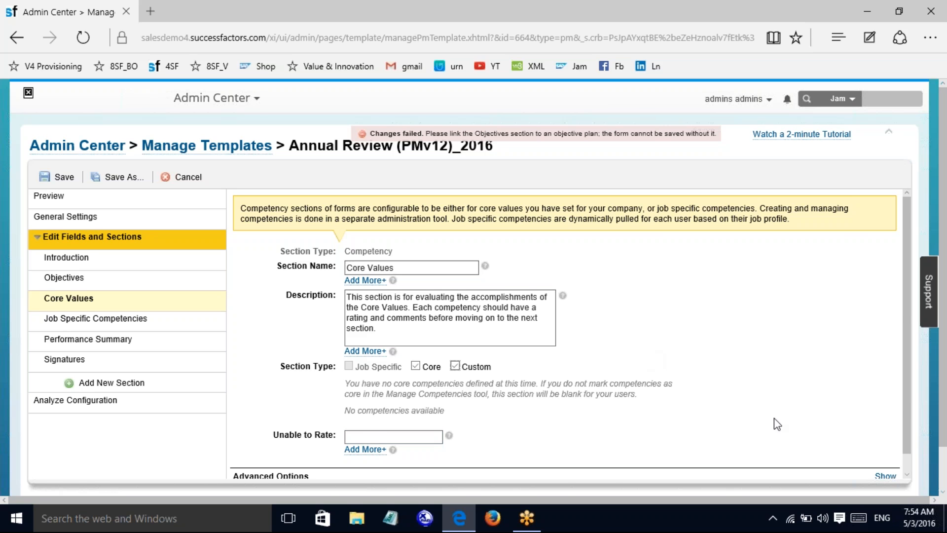
{"action": "left_click_drag", "start_coordinate": [908, 405], "coordinate": [914, 461]}
{"action": "left_click", "coordinate": [885, 458]}
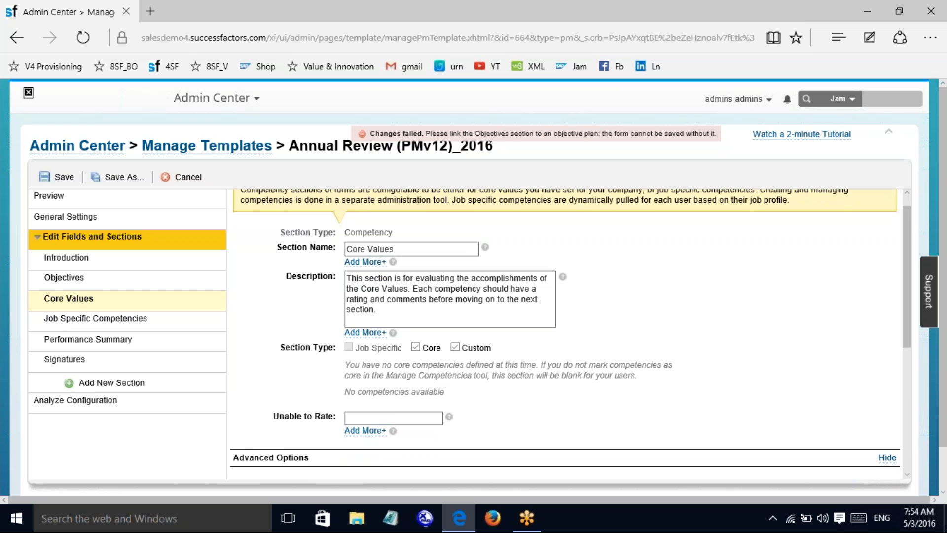
{"action": "mouse_move", "coordinate": [910, 339]}
{"action": "left_mouse_down"}
{"action": "mouse_move", "coordinate": [914, 439]}
{"action": "mouse_move", "coordinate": [919, 379]}
{"action": "mouse_move", "coordinate": [902, 336]}
{"action": "left_mouse_up"}
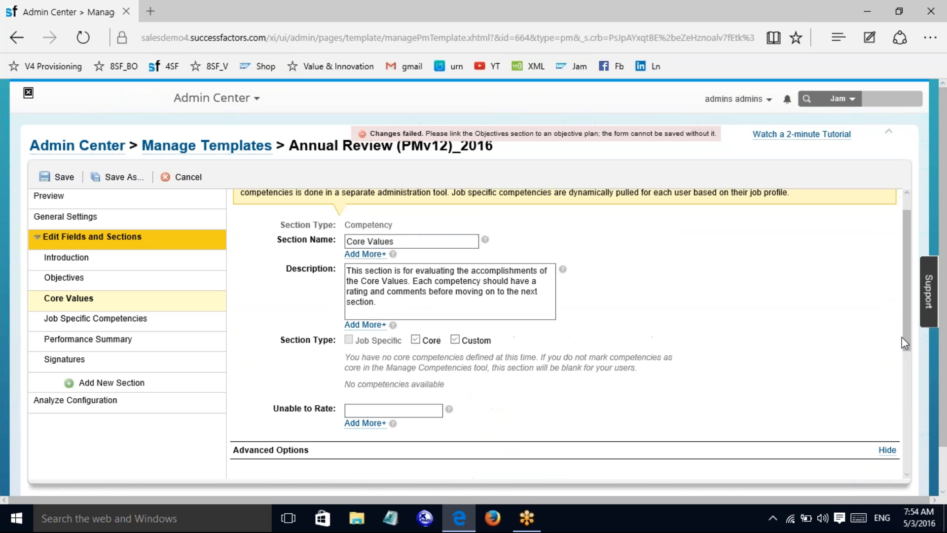
{"action": "left_click", "coordinate": [454, 340]}
{"action": "left_click", "coordinate": [557, 336]}
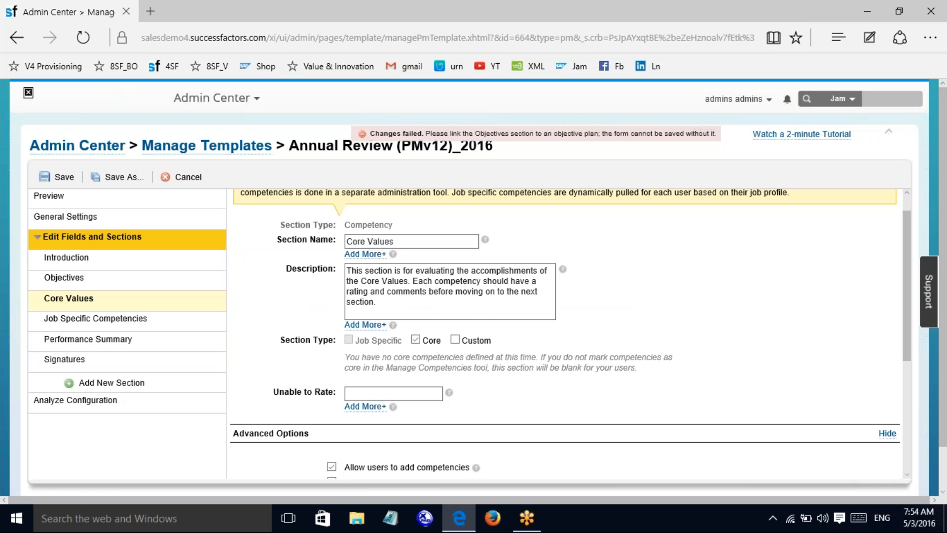
- Examine the Job Specific Competencies section and its advanced options
{"action": "left_click", "coordinate": [96, 321]}
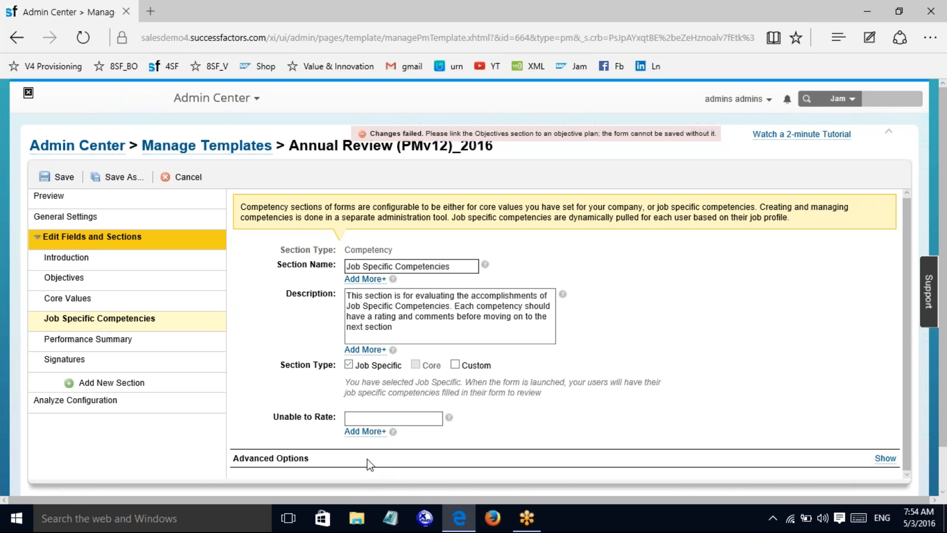
{"action": "left_click", "coordinate": [886, 459]}
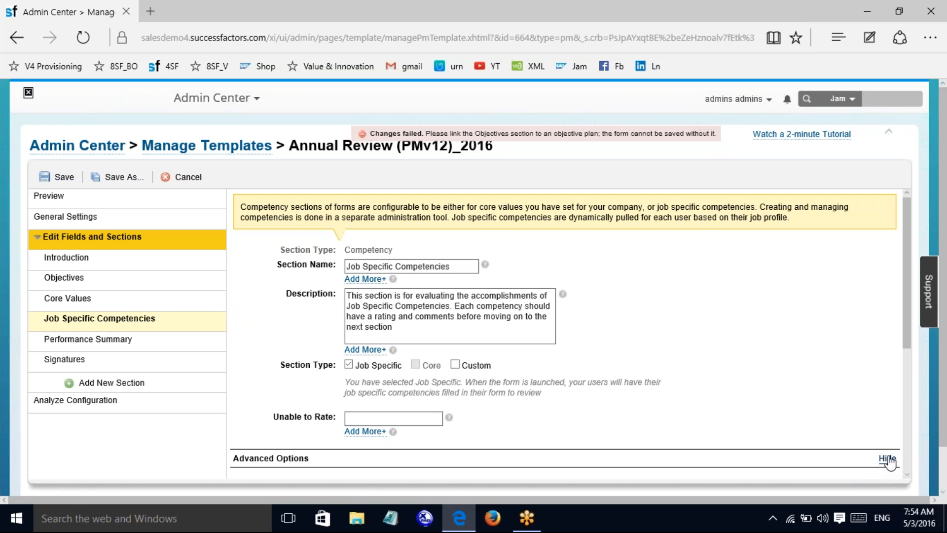
{"action": "scroll", "coordinate": [910, 344], "scroll_direction": "down", "scroll_amount": 3}
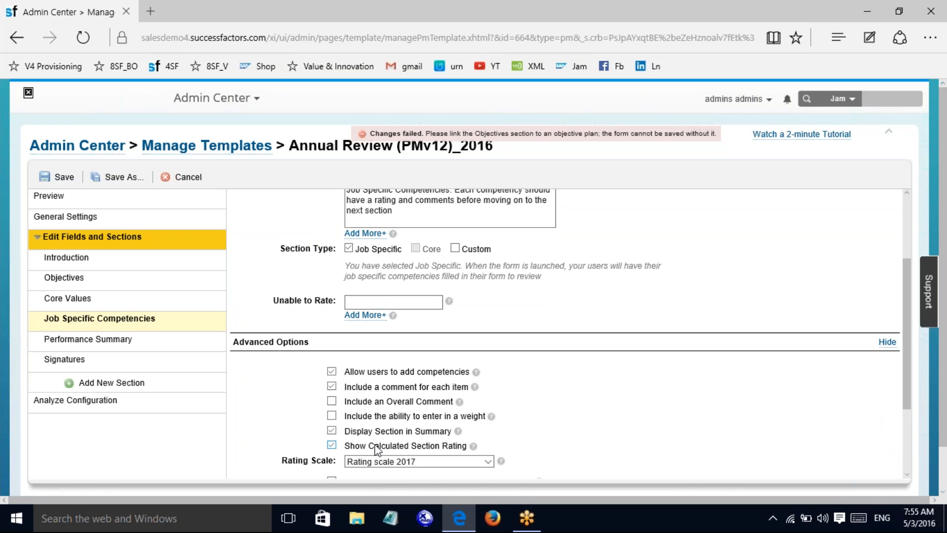
- Examine the Performance Summary section's weights, advanced options and permissions, and the language options for its default rating without adding a translation
{"action": "left_click", "coordinate": [105, 346]}
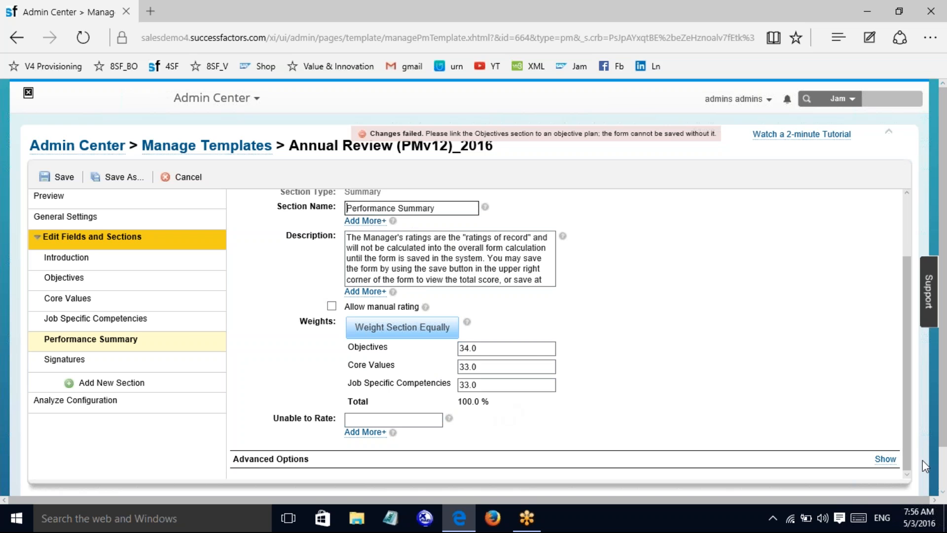
{"action": "left_click", "coordinate": [886, 459]}
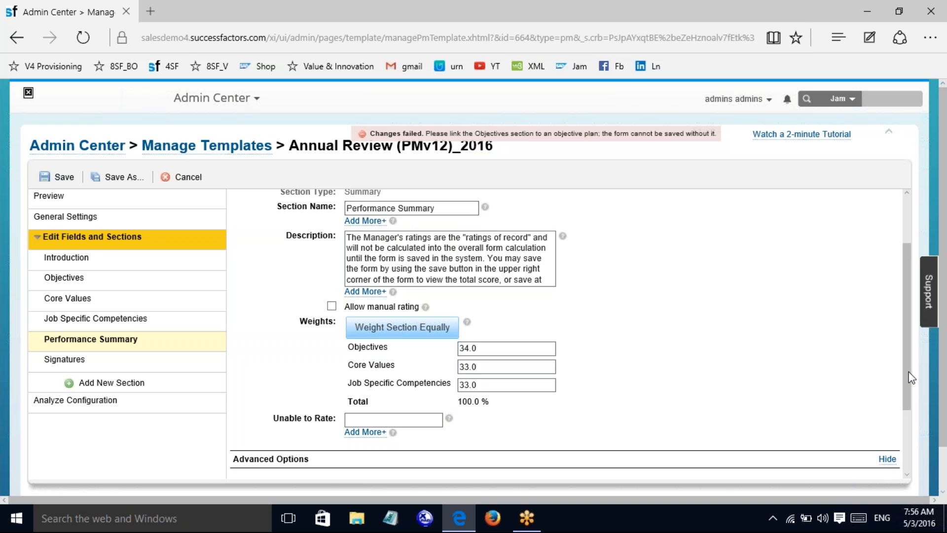
{"action": "left_click_drag", "start_coordinate": [908, 382], "coordinate": [918, 432]}
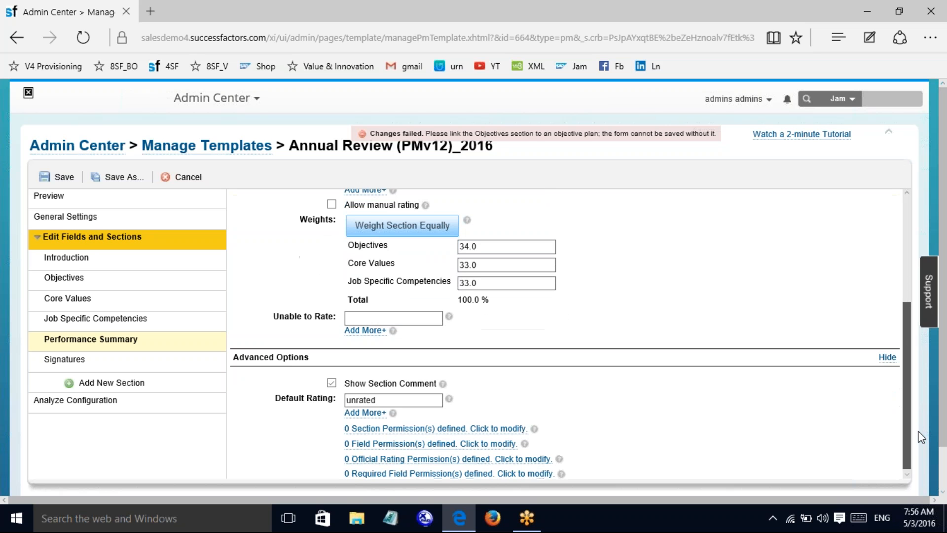
{"action": "left_click", "coordinate": [402, 400]}
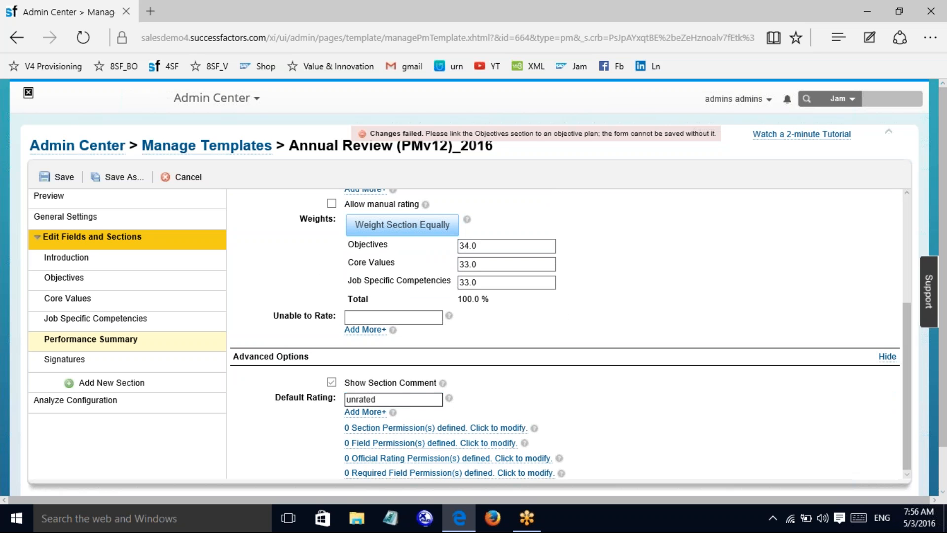
{"action": "left_click", "coordinate": [365, 413]}
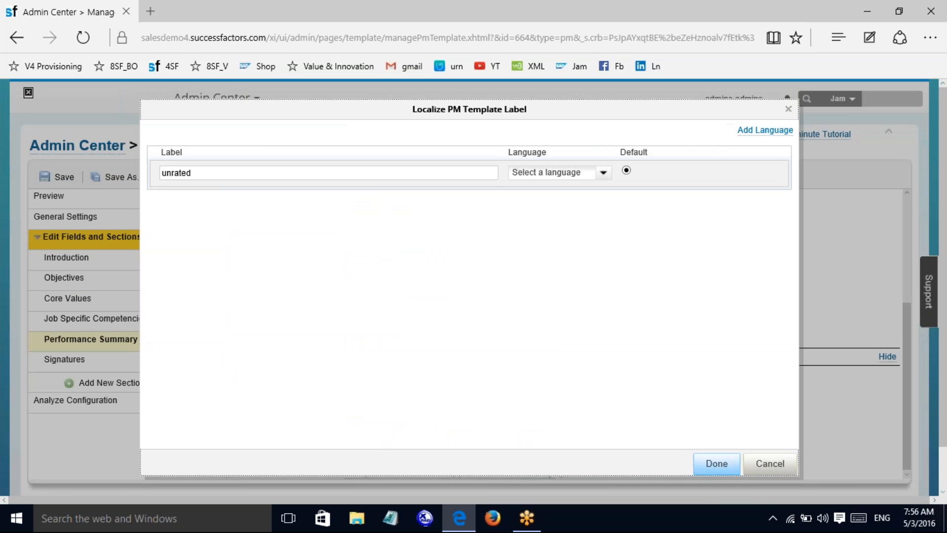
{"action": "left_click", "coordinate": [718, 464]}
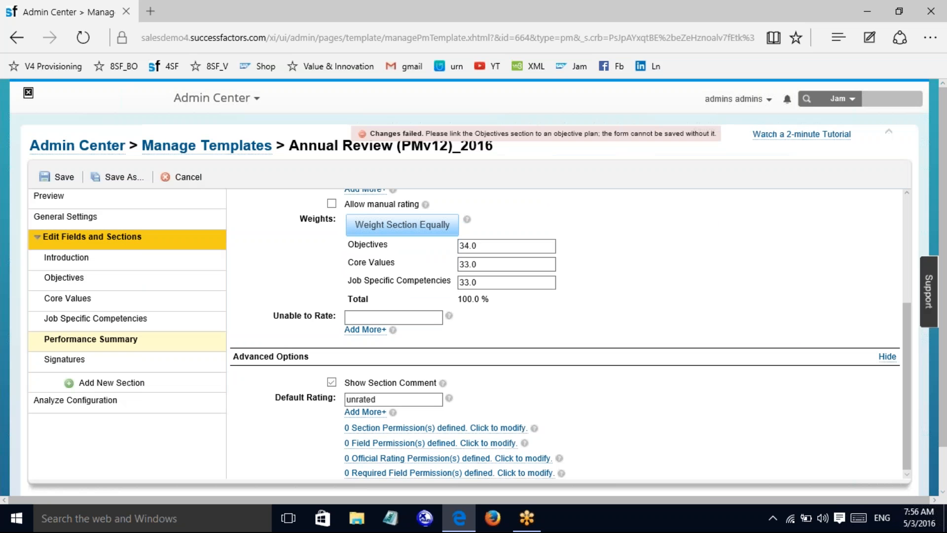
{"action": "left_click_drag", "start_coordinate": [906, 421], "coordinate": [899, 454]}
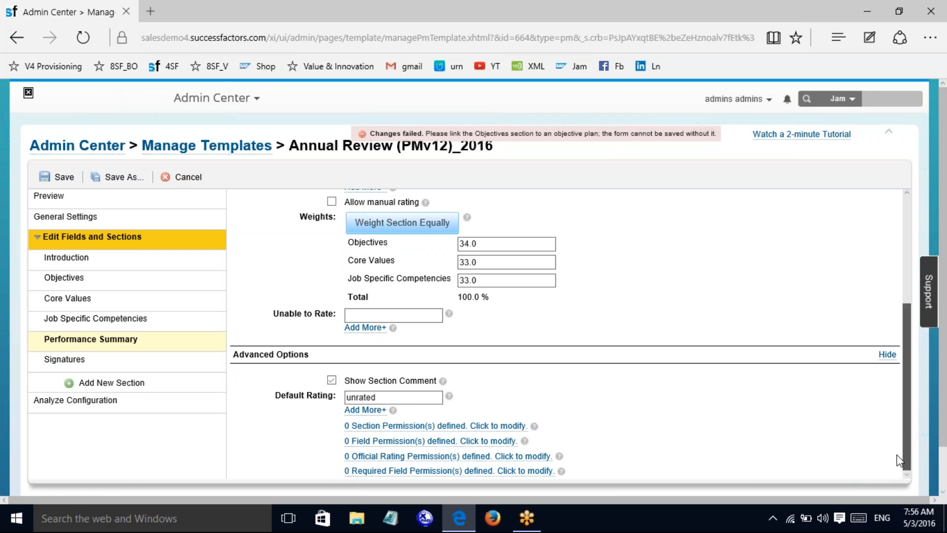
- Check the Signatures section and save the template
{"action": "left_click", "coordinate": [67, 361]}
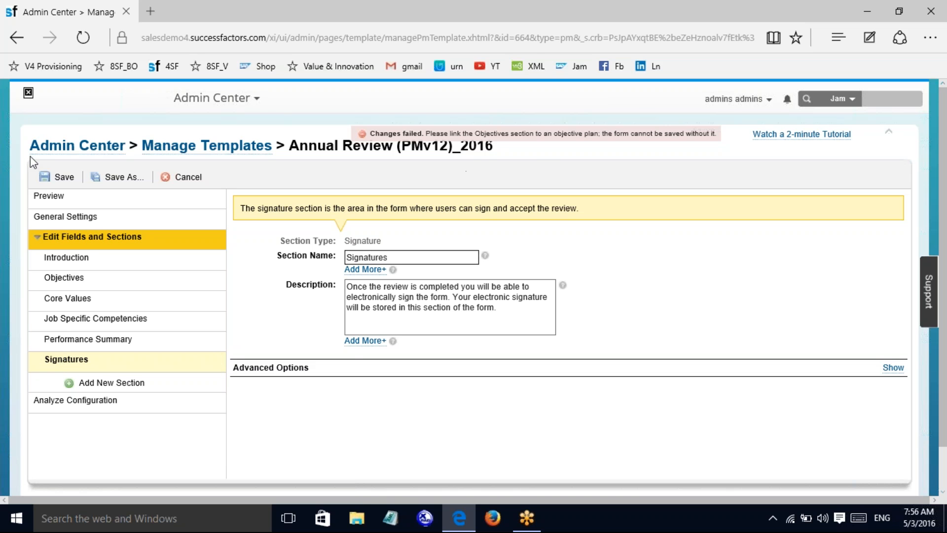
{"action": "left_click", "coordinate": [58, 177]}
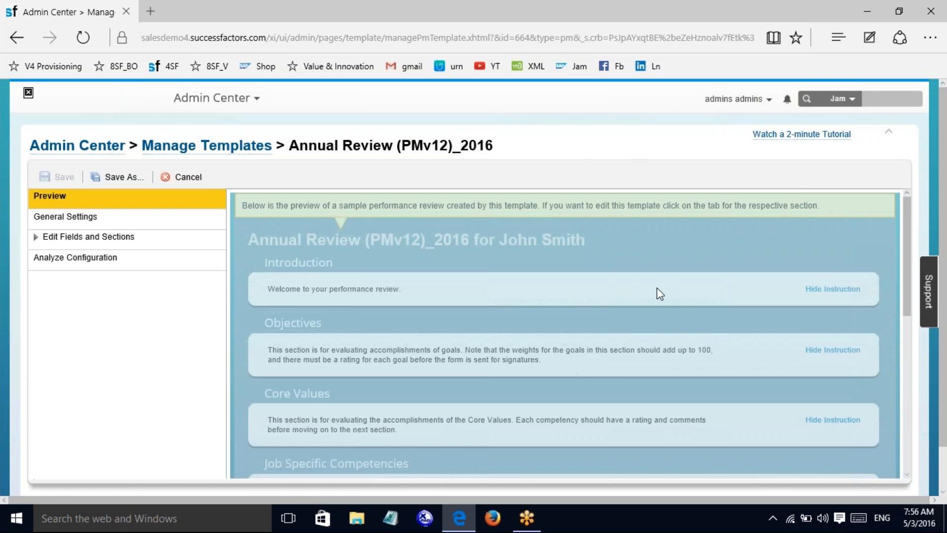
- Review the saved template's preview from the Introduction to the form buttons below the signatures, and return to the general settings
{"action": "left_click_drag", "start_coordinate": [906, 292], "coordinate": [906, 314]}
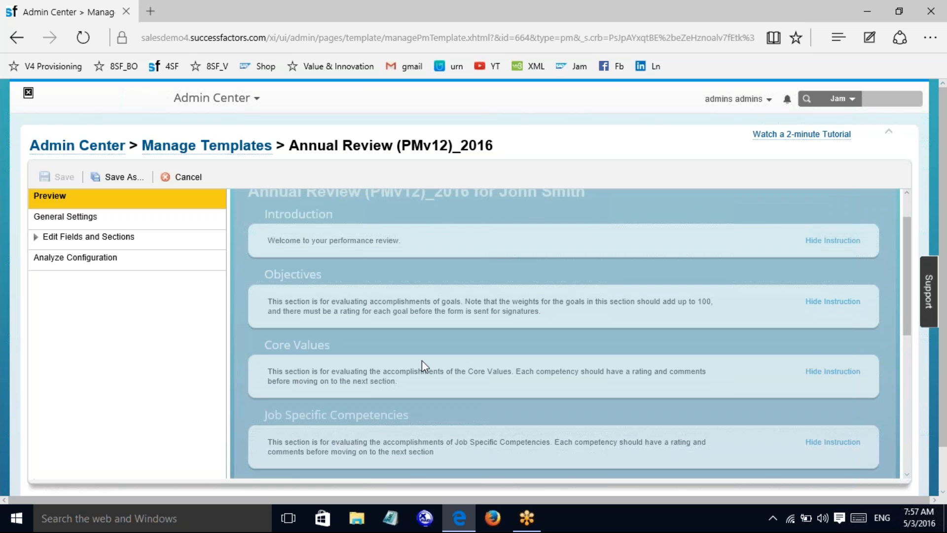
{"action": "left_click_drag", "start_coordinate": [908, 316], "coordinate": [907, 348]}
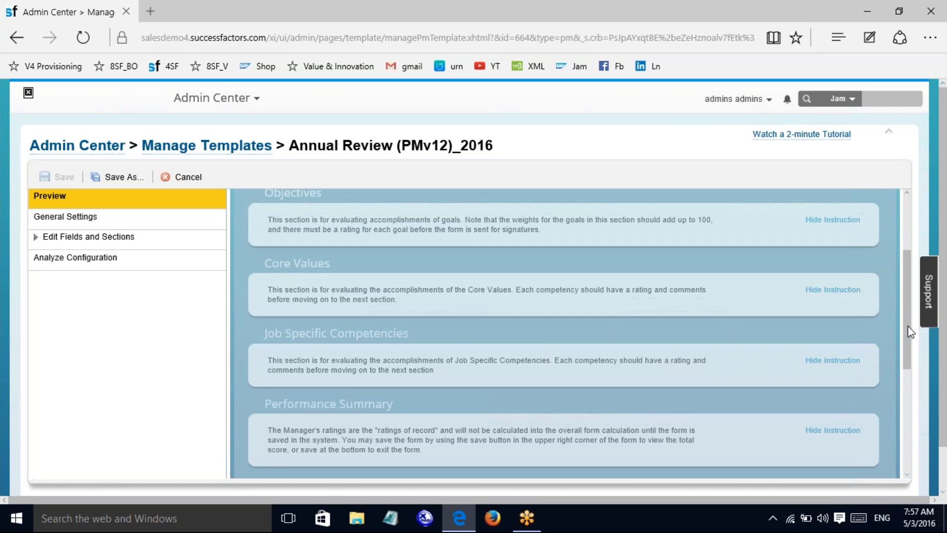
{"action": "left_click_drag", "start_coordinate": [908, 336], "coordinate": [905, 443]}
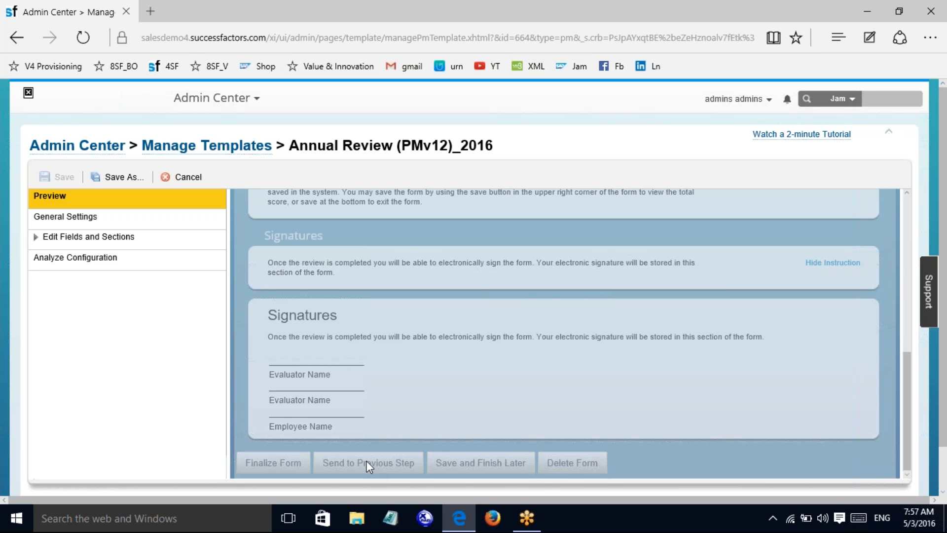
{"action": "left_click", "coordinate": [56, 216]}
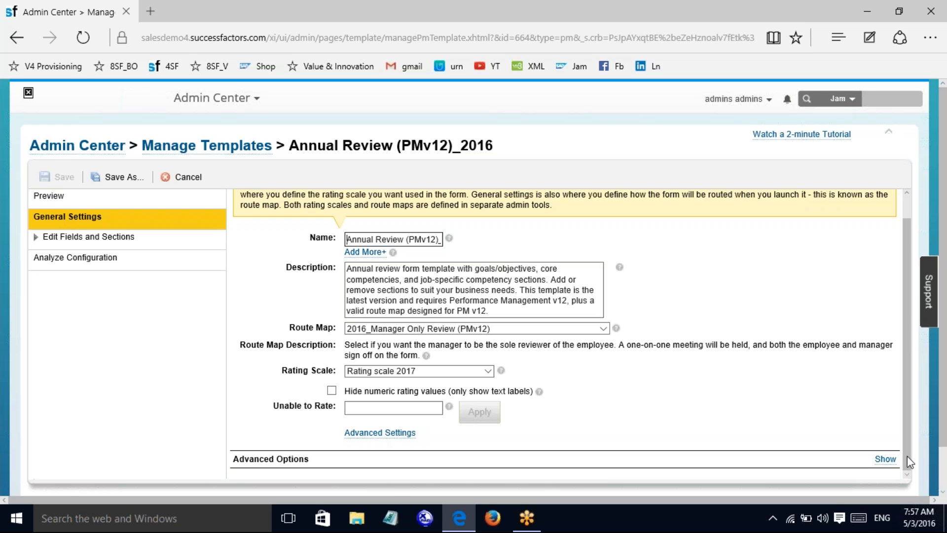
- Reveal the advanced options in the template's general settings and open its Advanced Settings
{"action": "left_click", "coordinate": [886, 459]}
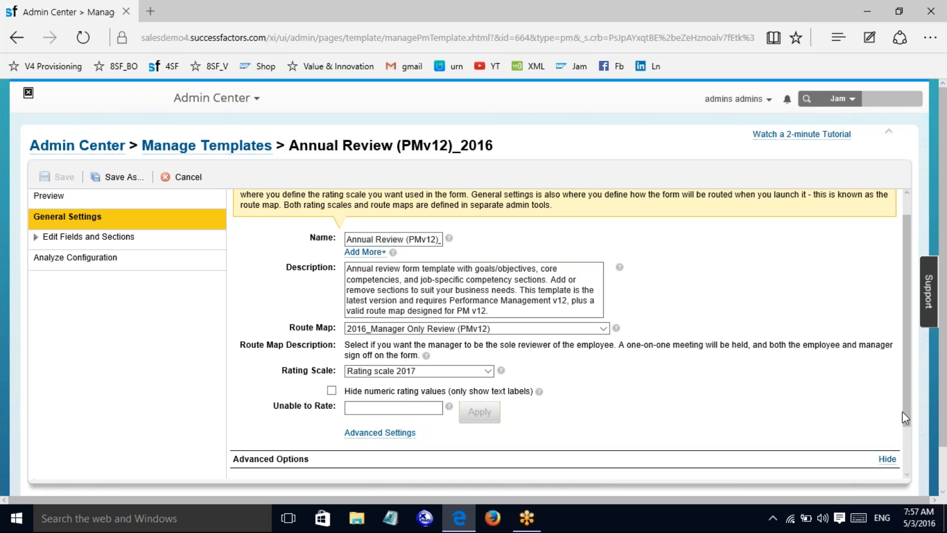
{"action": "left_click_drag", "start_coordinate": [901, 400], "coordinate": [901, 460]}
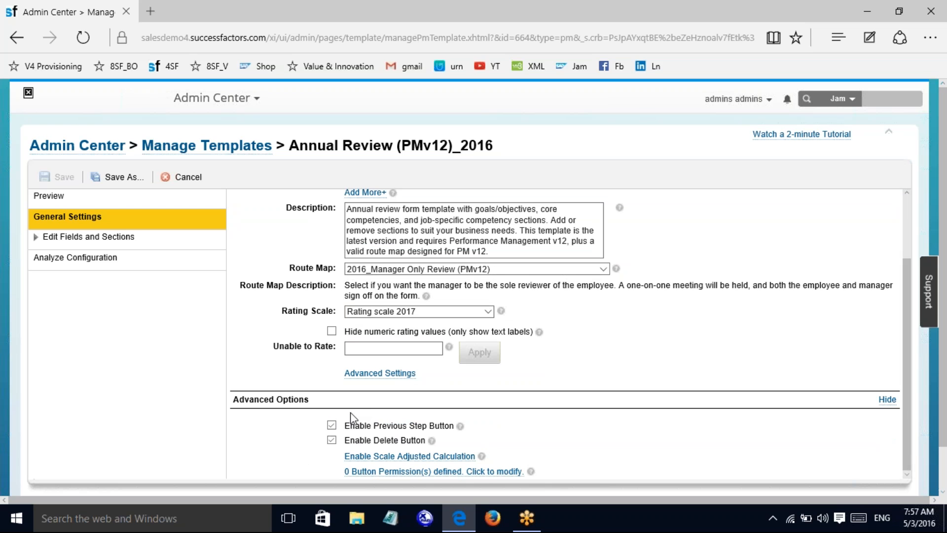
{"action": "left_click", "coordinate": [384, 378]}
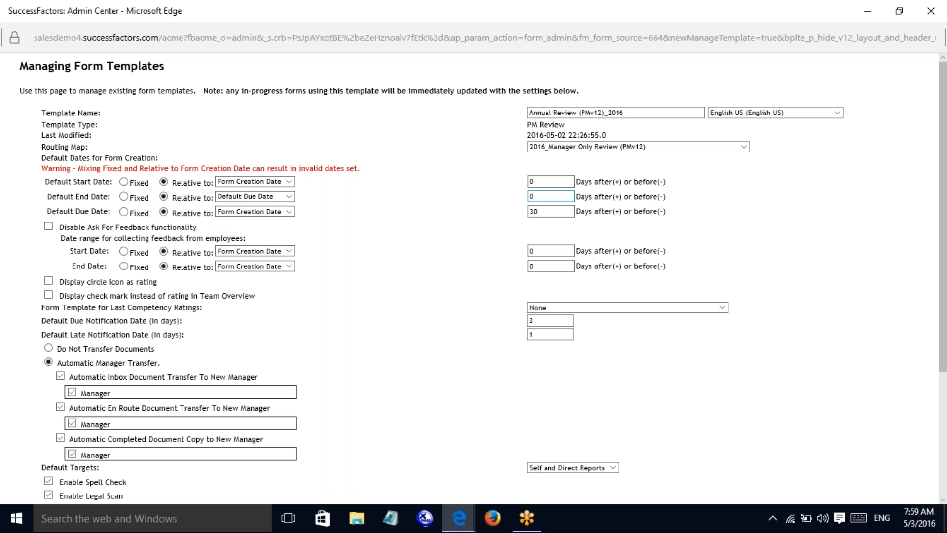
- Examine the form template's advanced settings, from the routing map and default dates through document transfer to the notification and date-change options
{"action": "left_click", "coordinate": [539, 182]}
{"action": "left_click", "coordinate": [538, 196]}
{"action": "left_click", "coordinate": [743, 147]}
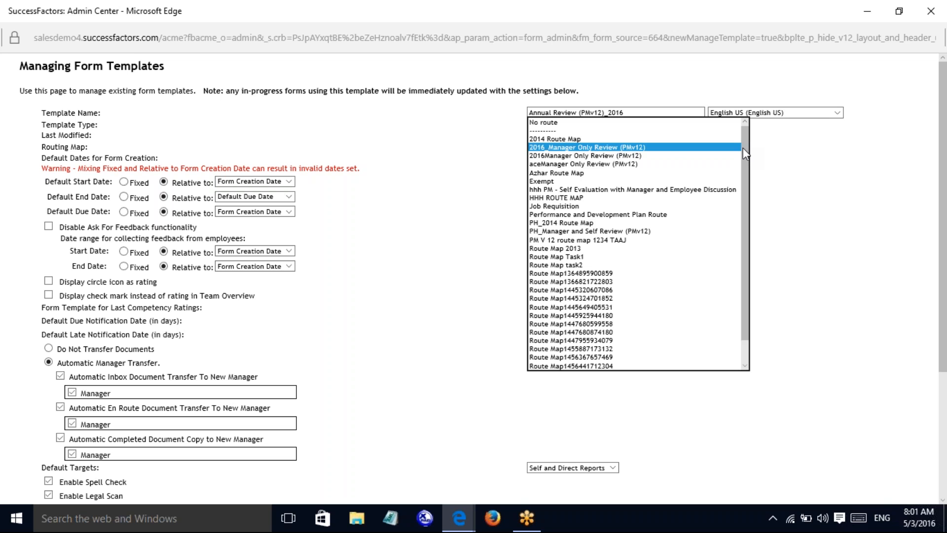
{"action": "left_click", "coordinate": [505, 121]}
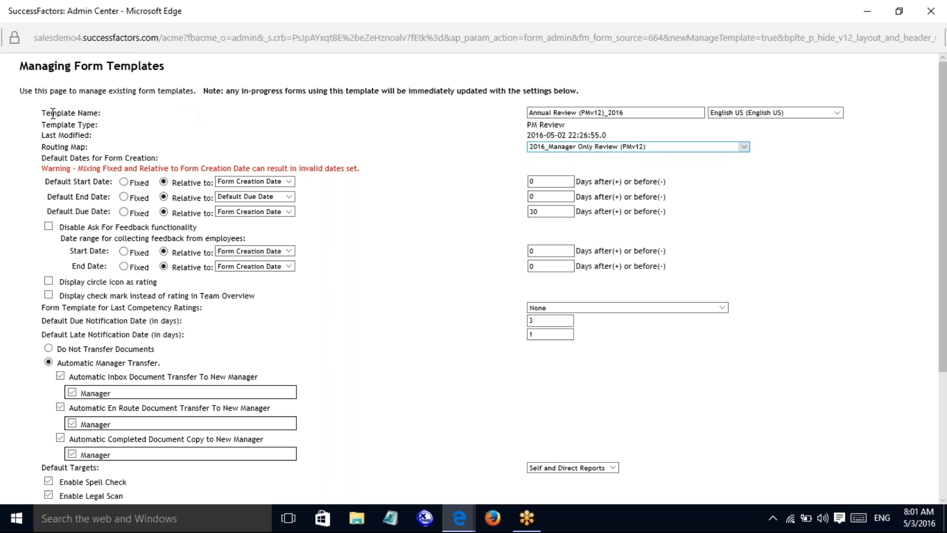
{"action": "left_click", "coordinate": [604, 113]}
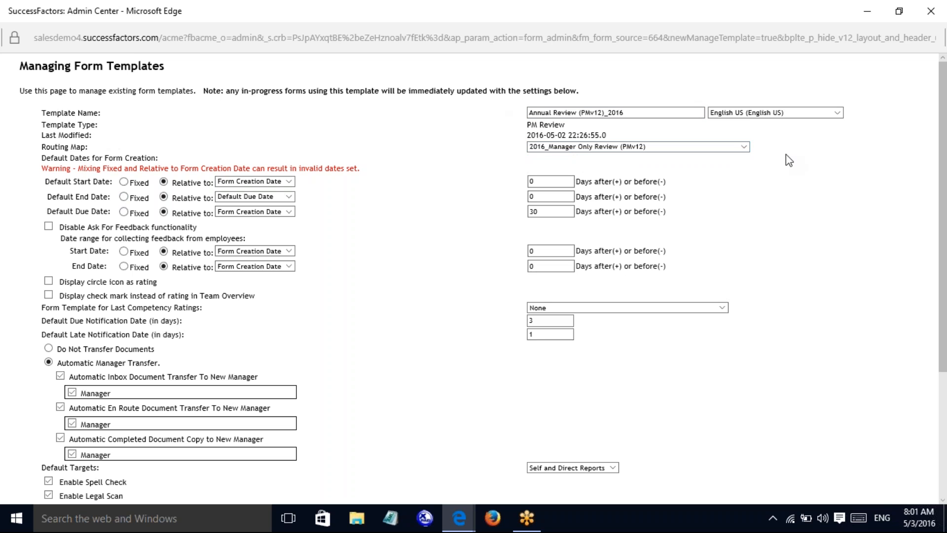
{"action": "left_click", "coordinate": [651, 113]}
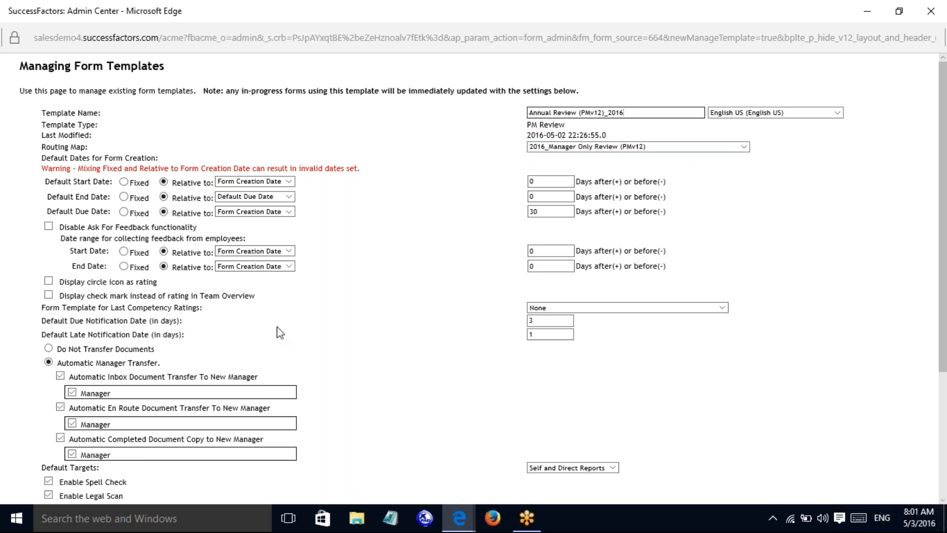
{"action": "scroll", "coordinate": [946, 237], "scroll_direction": "down", "scroll_amount": 3}
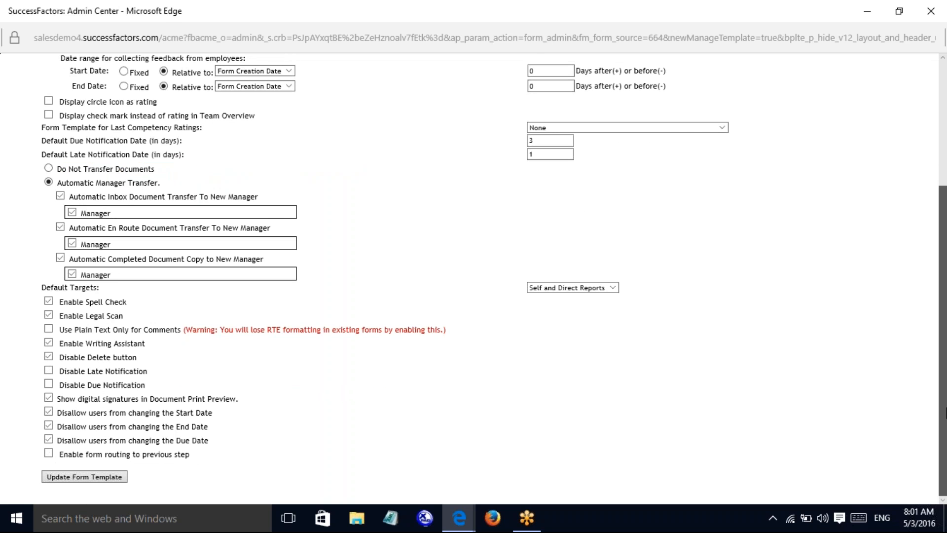
{"action": "scroll", "coordinate": [946, 412], "scroll_direction": "up", "scroll_amount": 3}
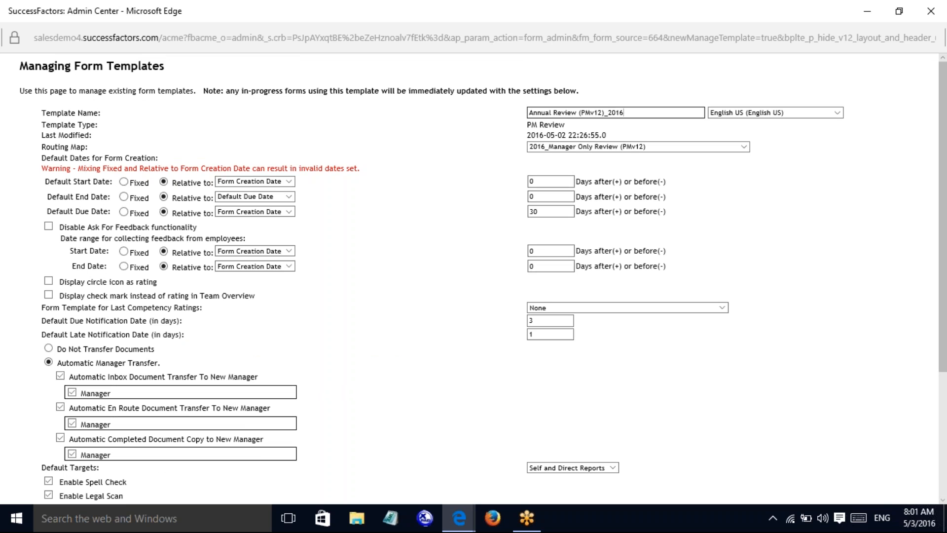
{"action": "scroll", "coordinate": [945, 259], "scroll_direction": "down", "scroll_amount": 3}
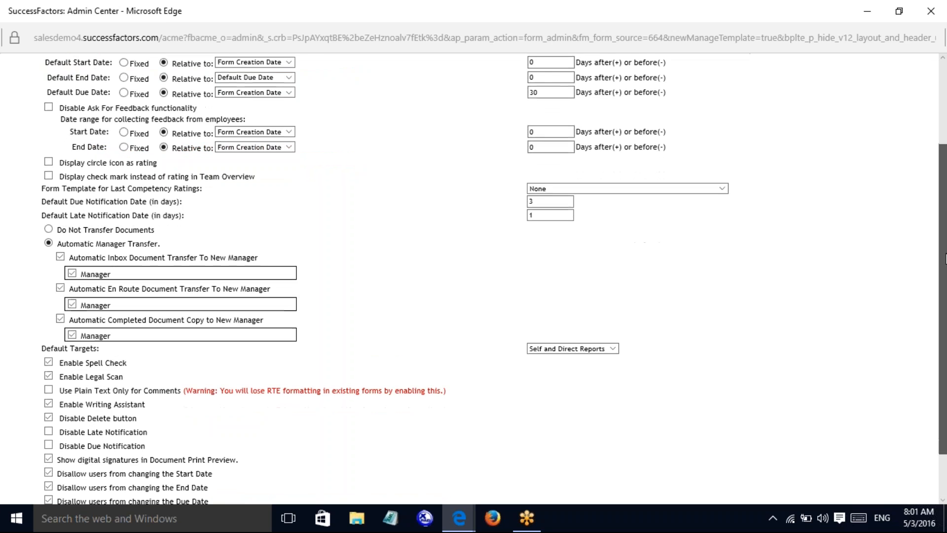
{"action": "left_click_drag", "start_coordinate": [945, 259], "coordinate": [945, 284]}
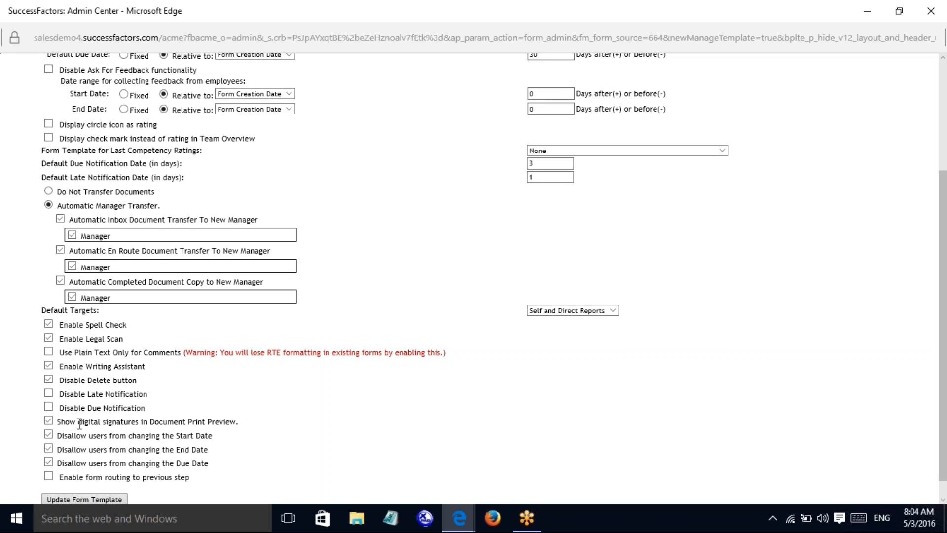
- Turn off digital signatures in print preview, allow users to change the start date, enable routing to the previous step, and update the form template
{"action": "left_click", "coordinate": [49, 423]}
{"action": "scroll", "coordinate": [945, 297], "scroll_direction": "down", "scroll_amount": 1}
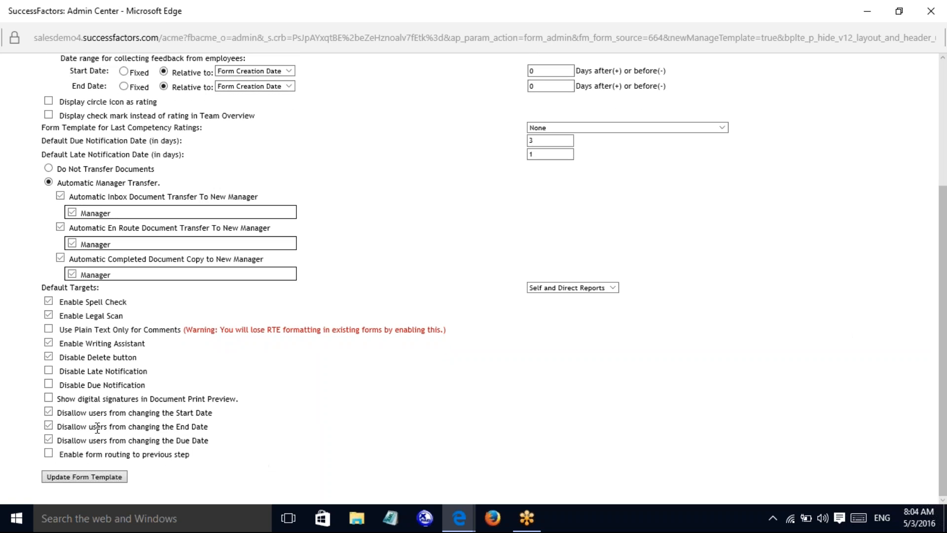
{"action": "left_click", "coordinate": [49, 411]}
{"action": "left_click", "coordinate": [49, 453]}
{"action": "left_click", "coordinate": [85, 477]}
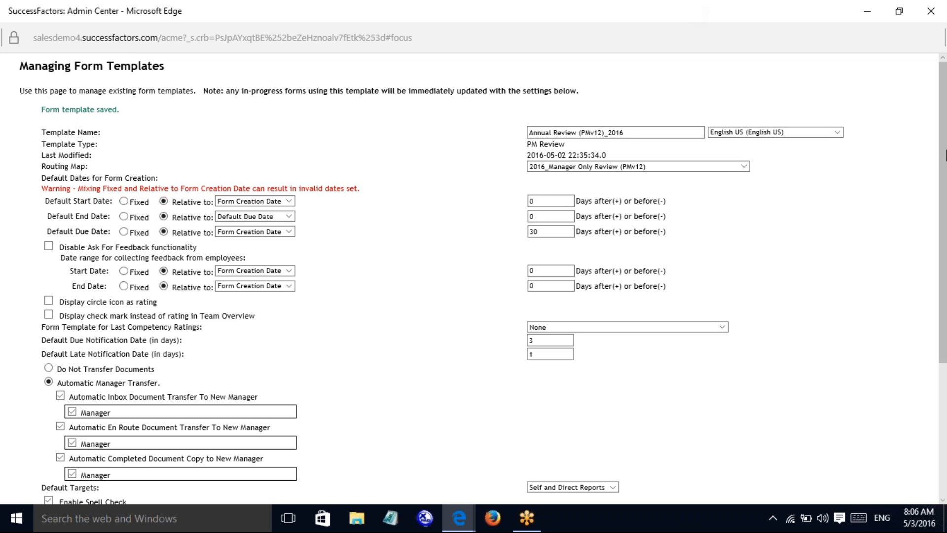
- Look over the updated form template settings and close their window
{"action": "scroll", "coordinate": [76, 132], "scroll_direction": "down", "scroll_amount": 4}
{"action": "left_click_drag", "start_coordinate": [946, 344], "coordinate": [946, 192]}
{"action": "left_click", "coordinate": [930, 8]}
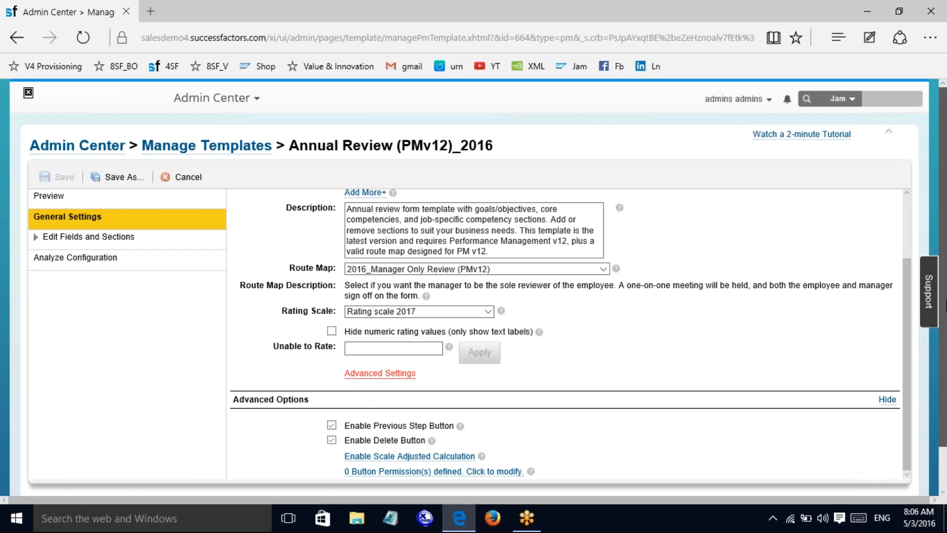
- Leave the template for the Admin Center and open Launch Forms for Performance Management
{"action": "scroll", "coordinate": [217, 329], "scroll_direction": "down", "scroll_amount": 1}
{"action": "left_click", "coordinate": [47, 189]}
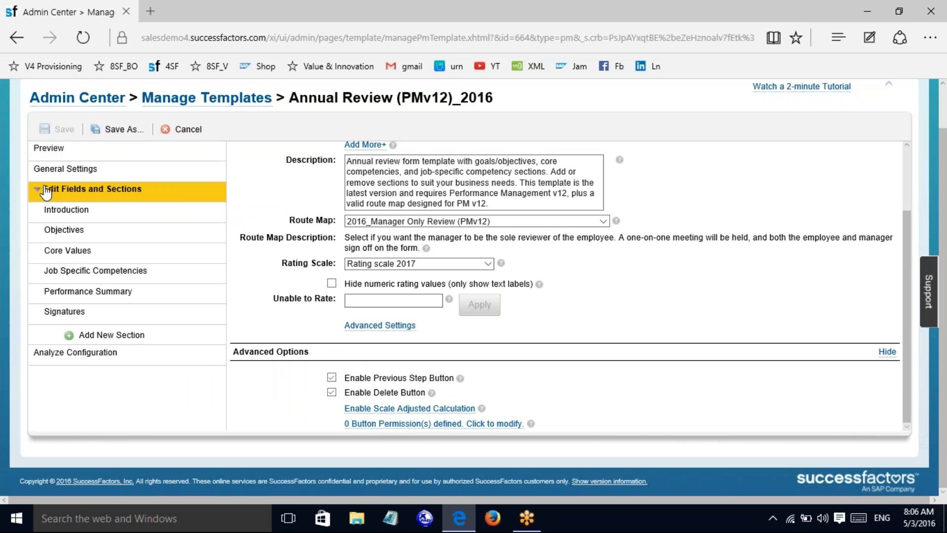
{"action": "left_click", "coordinate": [219, 100]}
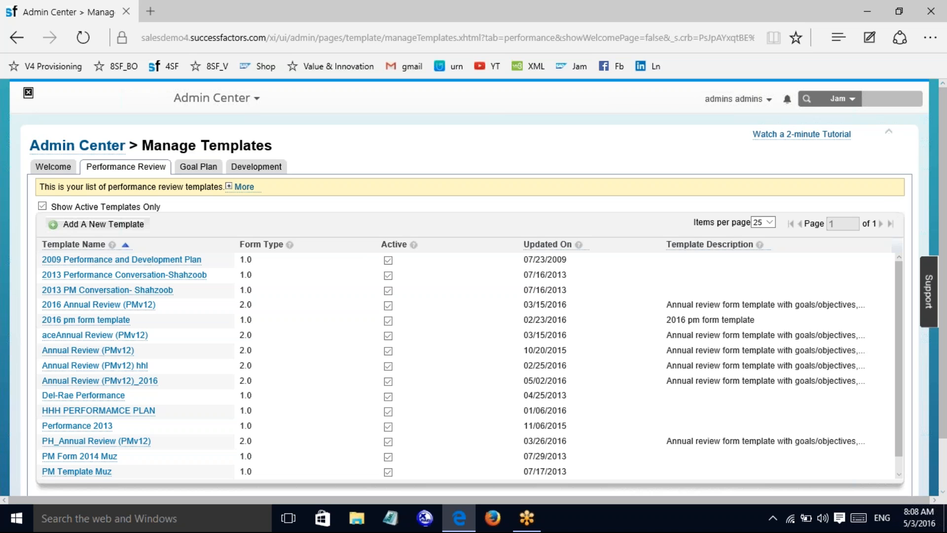
{"action": "left_click", "coordinate": [102, 148]}
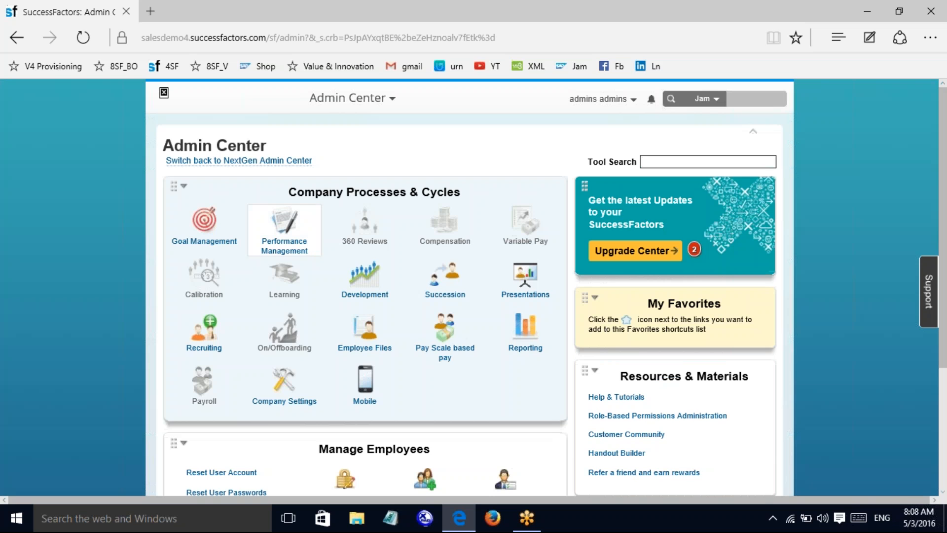
{"action": "left_click", "coordinate": [284, 242]}
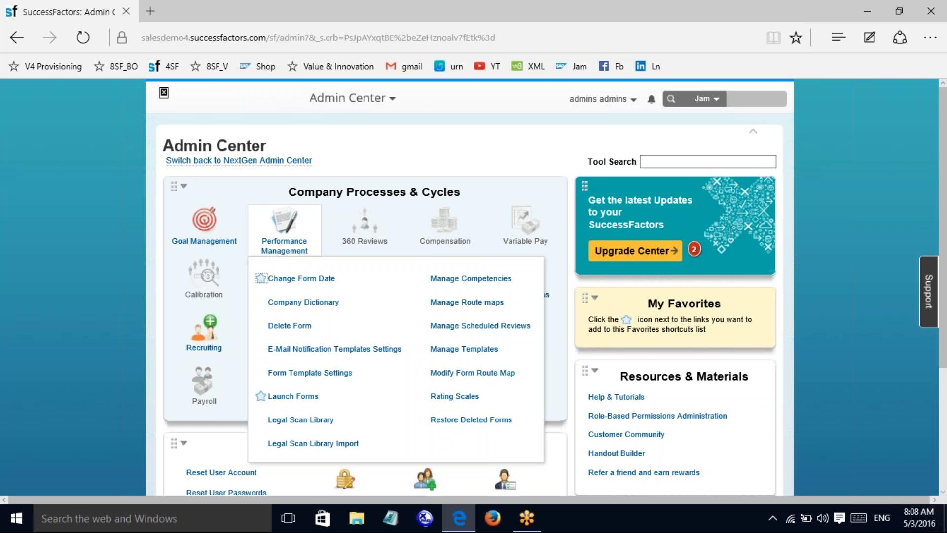
{"action": "left_click", "coordinate": [293, 397]}
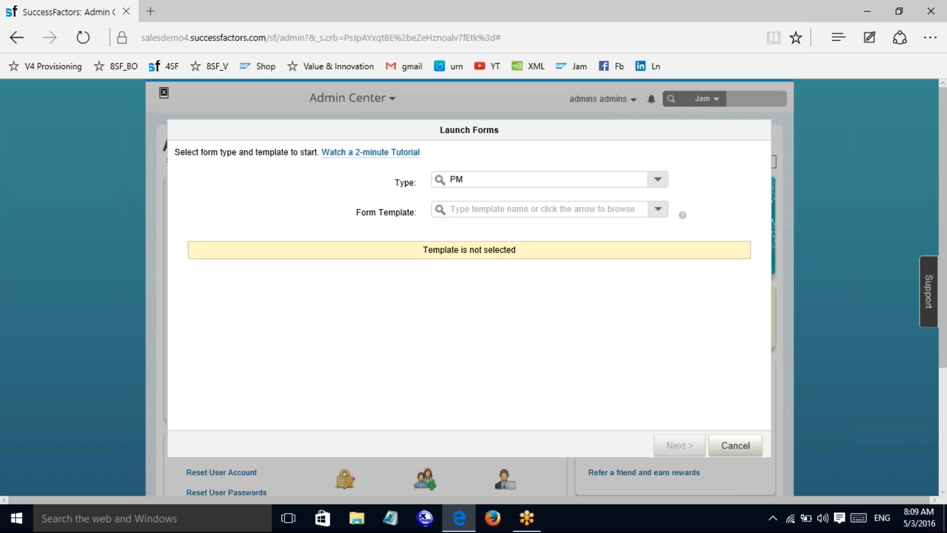
- Choose the PM form type and the Annual Review (PMv12)_2016 form template for the launch
{"action": "left_click", "coordinate": [658, 184]}
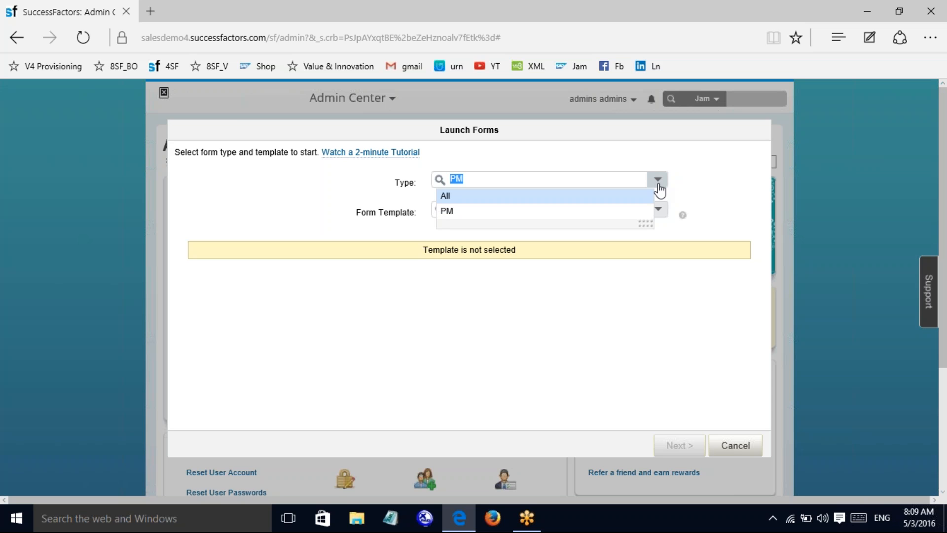
{"action": "left_click", "coordinate": [472, 213]}
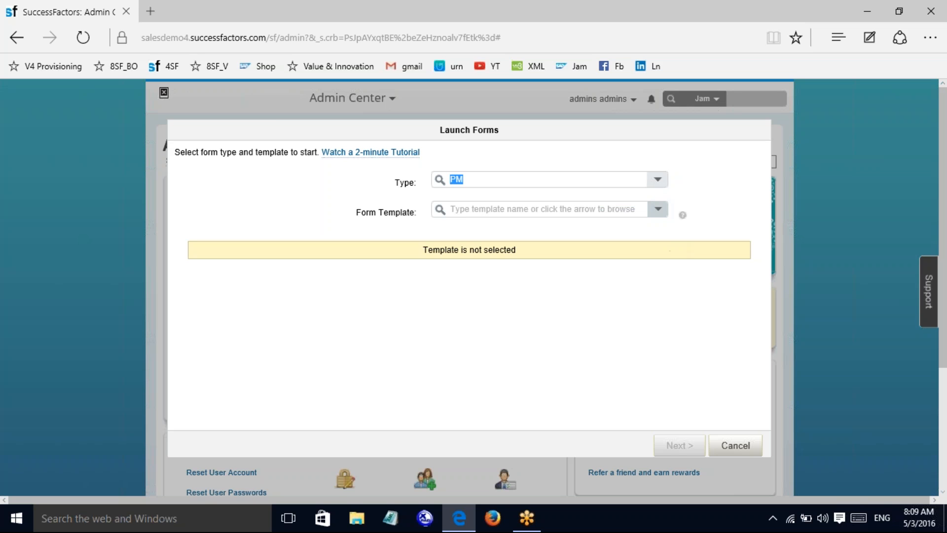
{"action": "left_click", "coordinate": [657, 208]}
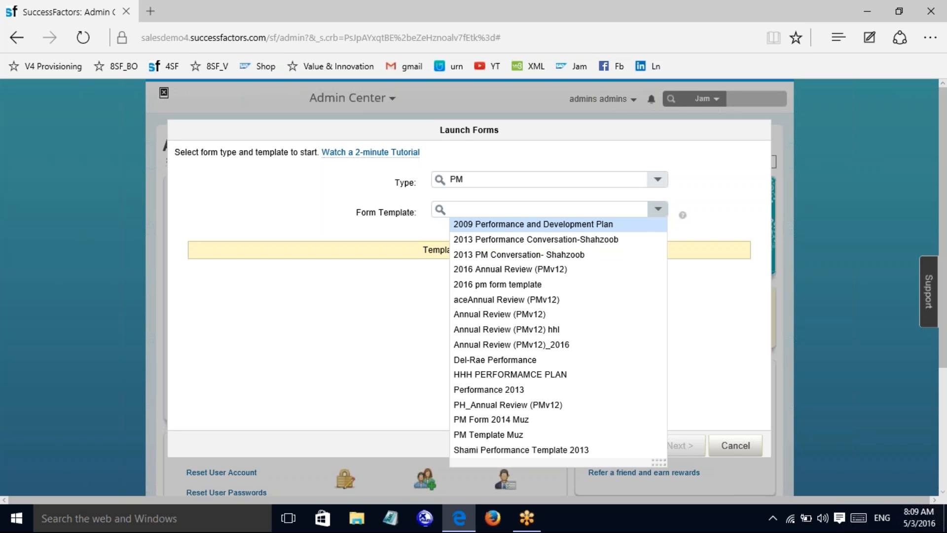
{"action": "left_click", "coordinate": [576, 345]}
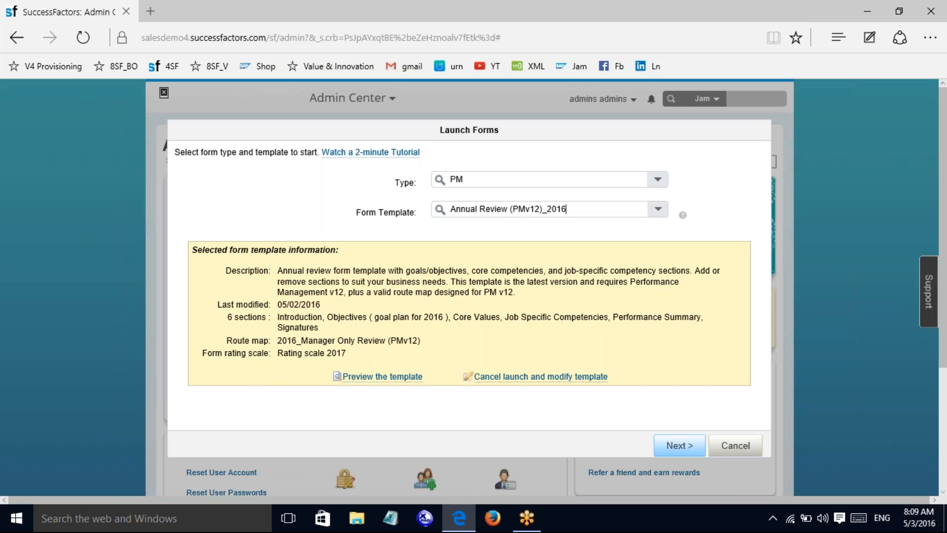
- Preview the selected template, close the preview, and continue to the launch date options
{"action": "scroll", "coordinate": [945, 269], "scroll_direction": "down", "scroll_amount": 3}
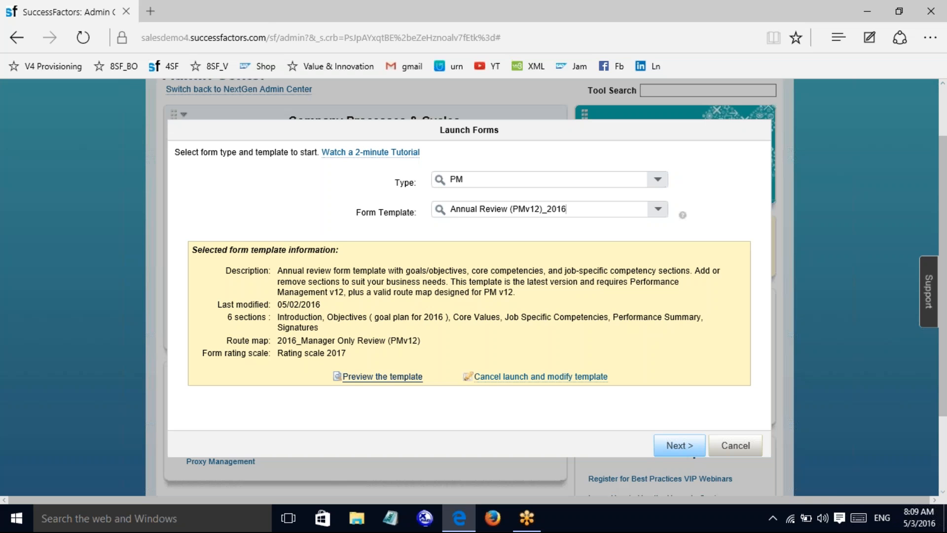
{"action": "left_click", "coordinate": [387, 378]}
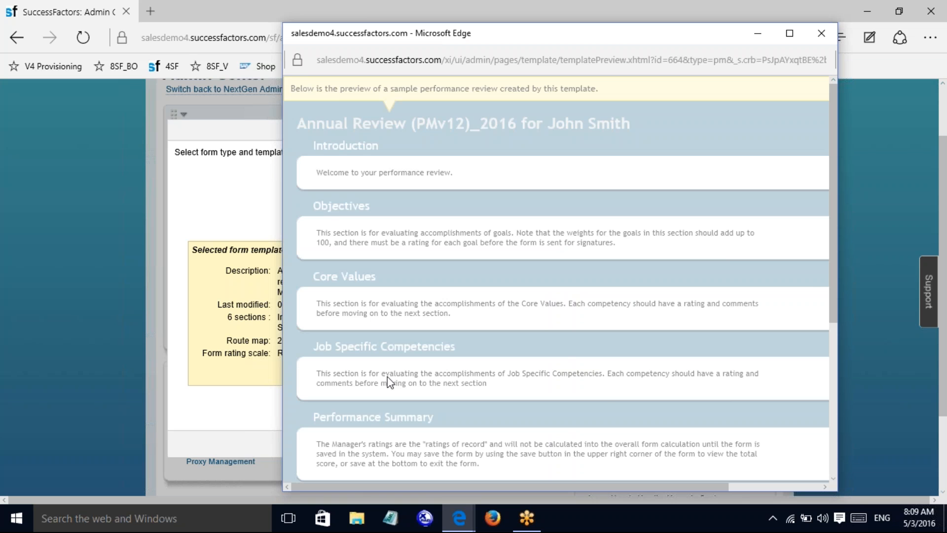
{"action": "left_click_drag", "start_coordinate": [832, 281], "coordinate": [843, 217]}
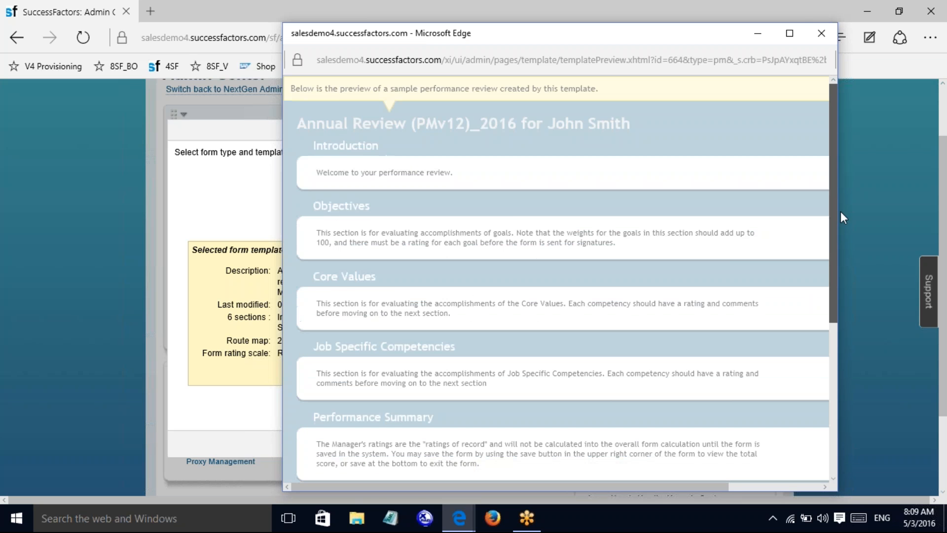
{"action": "left_click", "coordinate": [822, 33]}
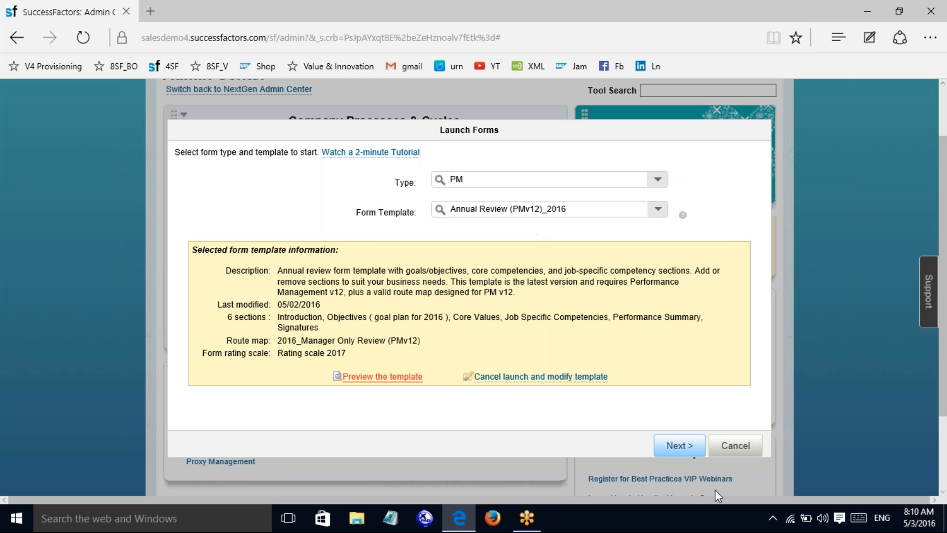
{"action": "left_click", "coordinate": [679, 446]}
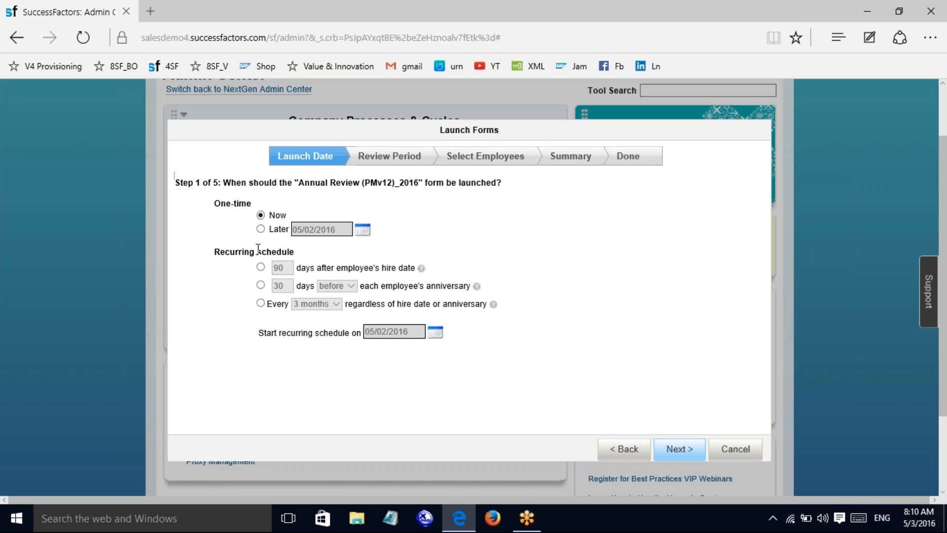
{"action": "left_click", "coordinate": [261, 268]}
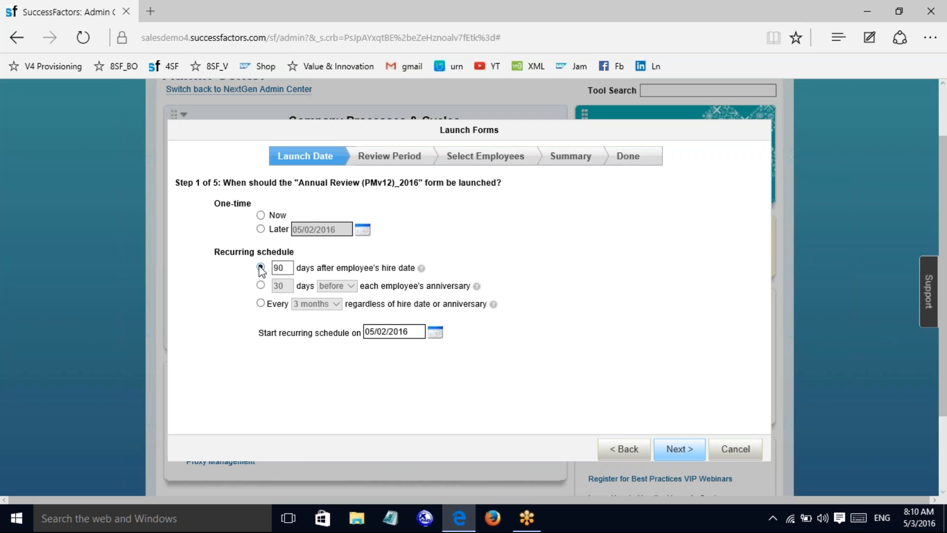
{"action": "left_click", "coordinate": [261, 285]}
{"action": "left_click", "coordinate": [261, 304]}
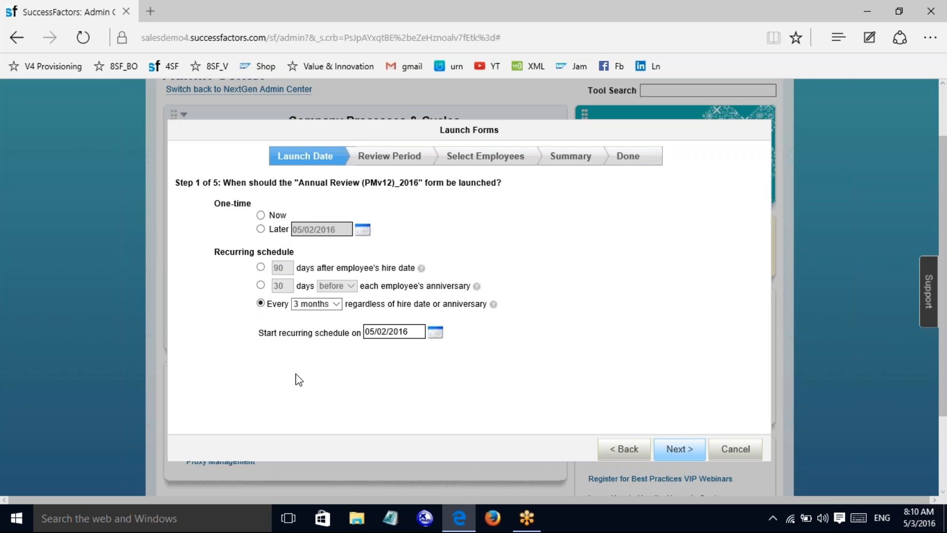
- Set the form to launch one-time now, use this calendar year (2016) as the review period, and continue to employee selection
{"action": "left_click", "coordinate": [261, 216]}
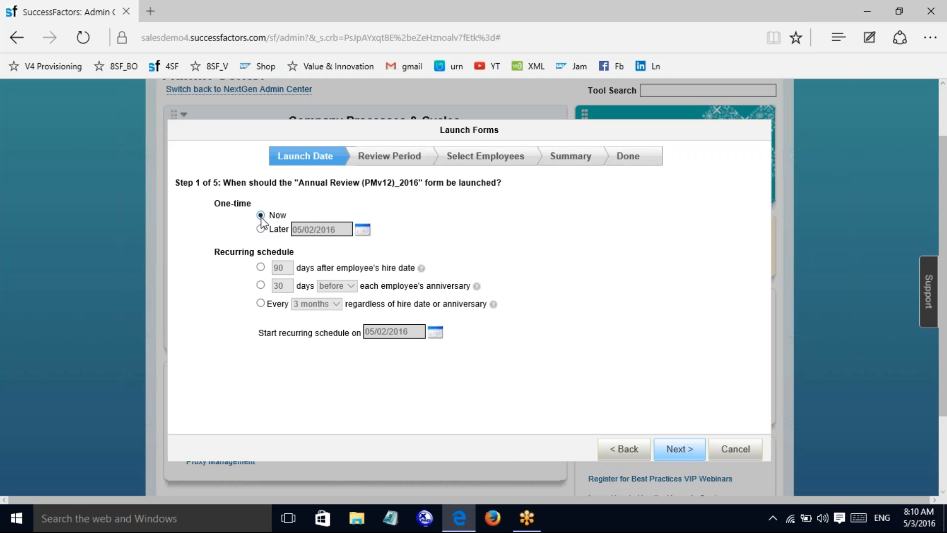
{"action": "left_click", "coordinate": [682, 455]}
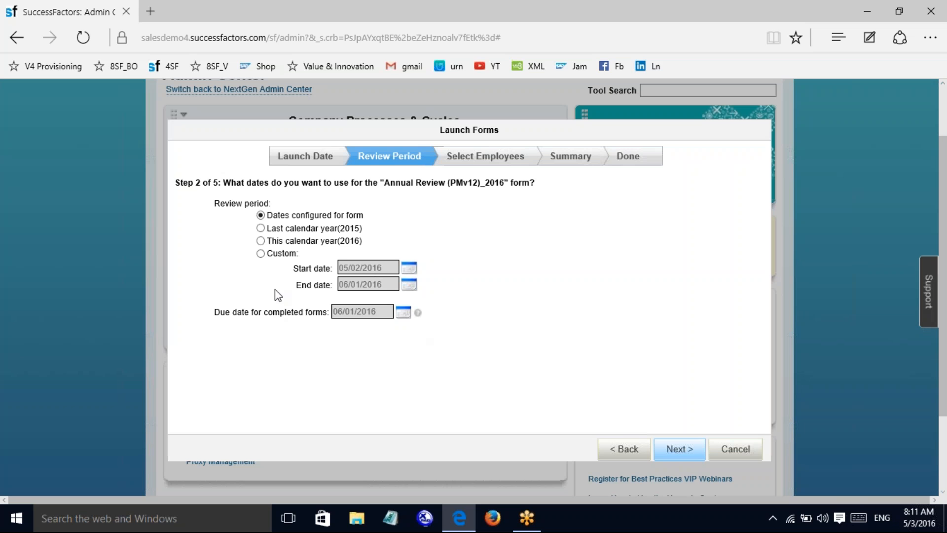
{"action": "left_click", "coordinate": [261, 254]}
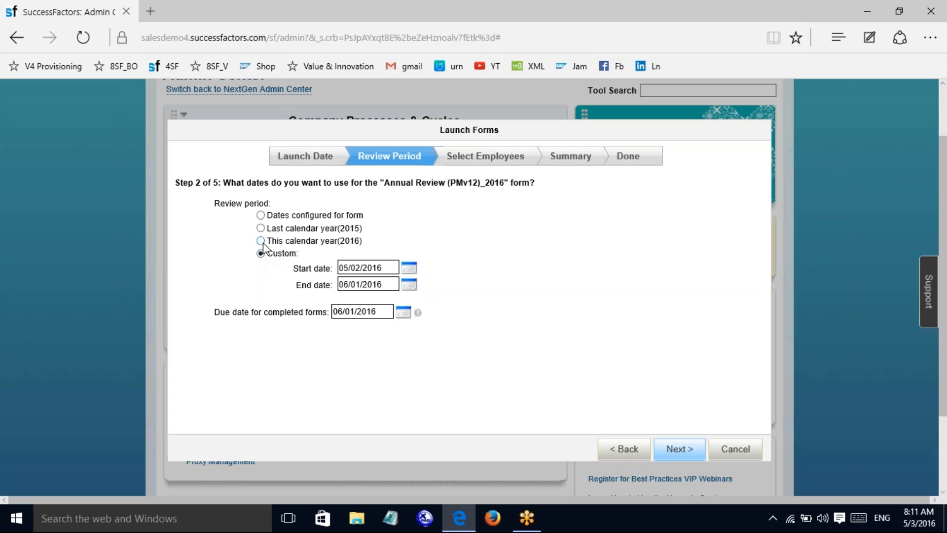
{"action": "left_click", "coordinate": [261, 240]}
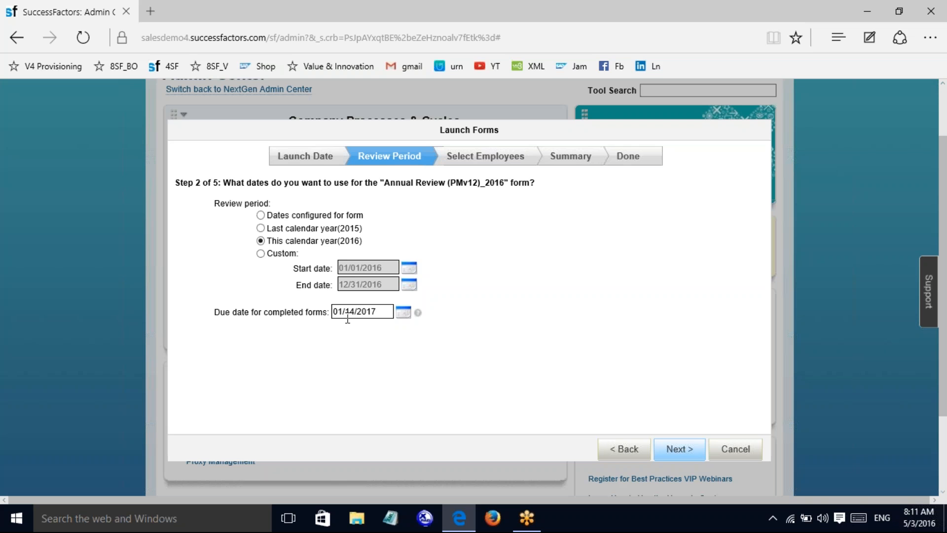
{"action": "left_click", "coordinate": [680, 449]}
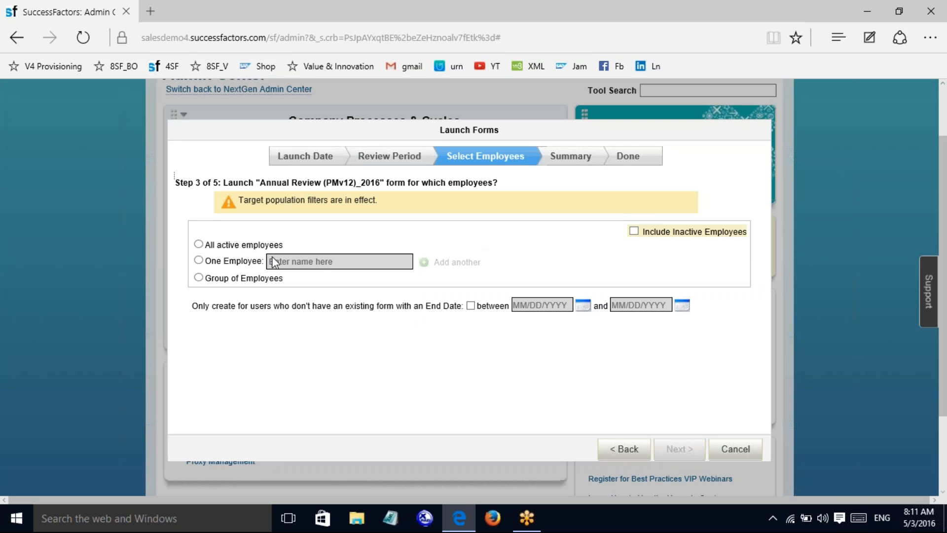
- Limit the launch to individually named employees, adding the admins user and a second employee from the US_MOBILES_HR department
{"action": "left_click", "coordinate": [199, 244]}
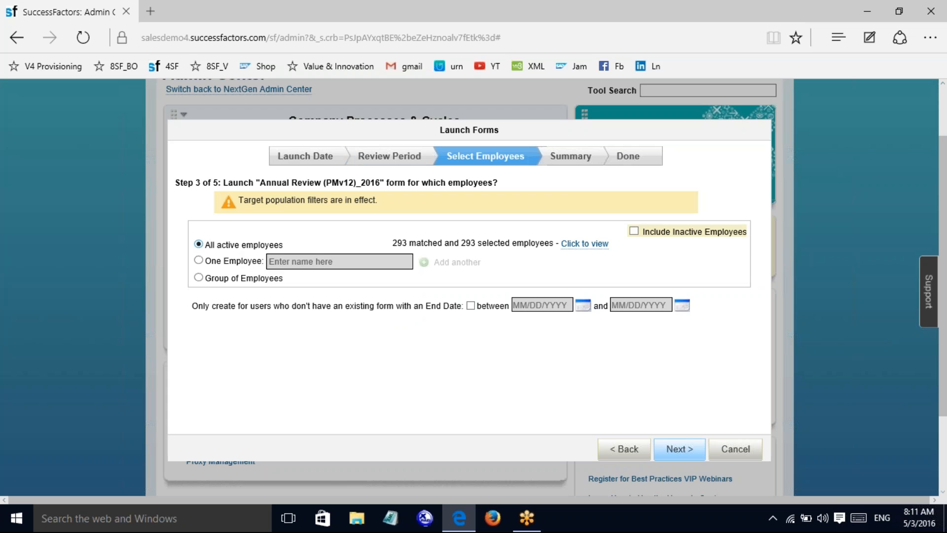
{"action": "left_click", "coordinate": [198, 260]}
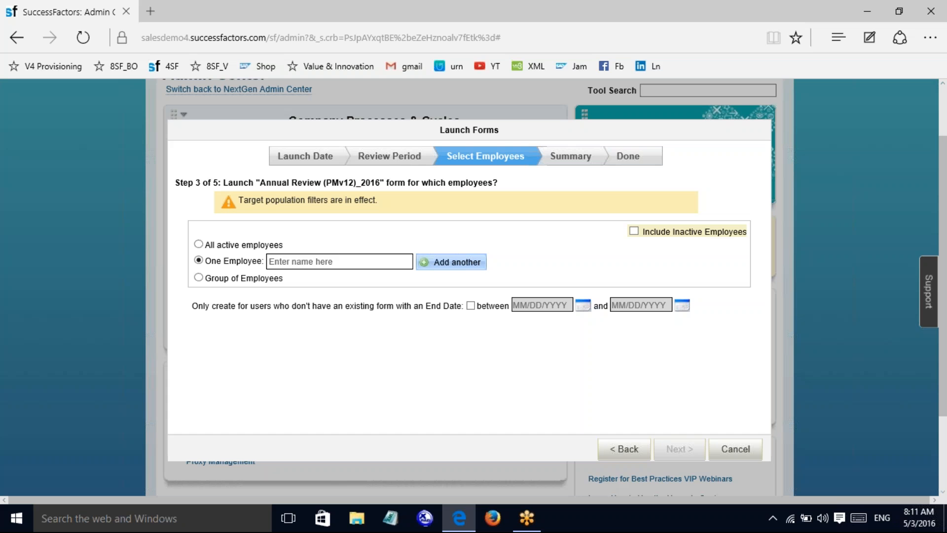
{"action": "left_click", "coordinate": [340, 262]}
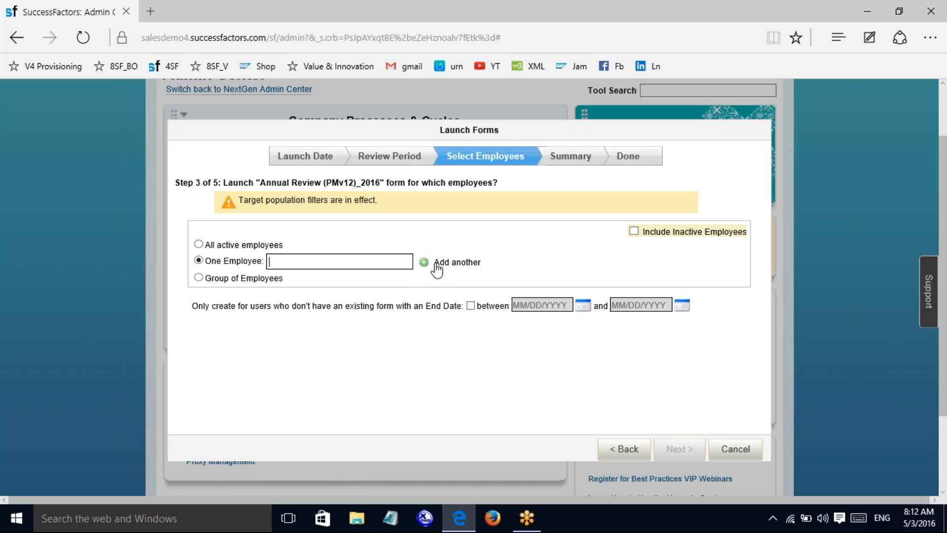
{"action": "type", "text": "admins"}
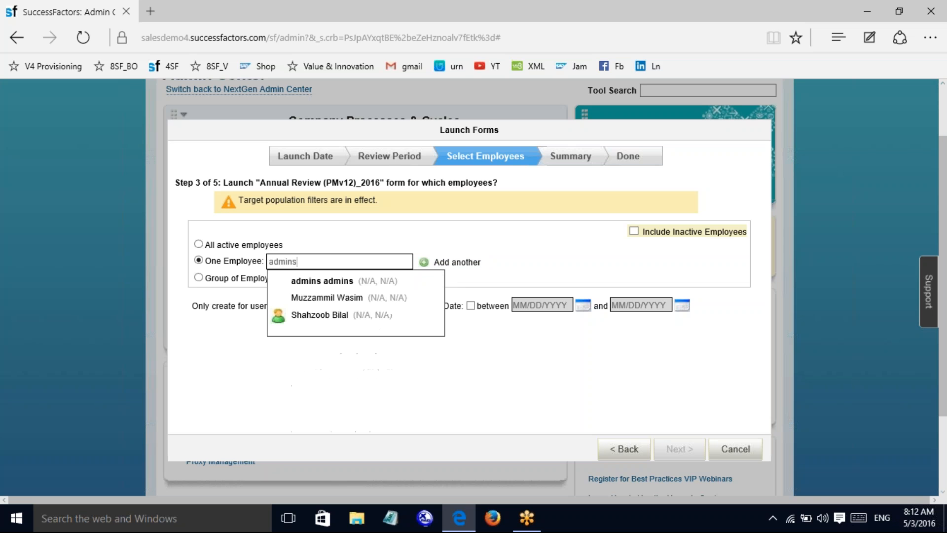
{"action": "left_click", "coordinate": [322, 281]}
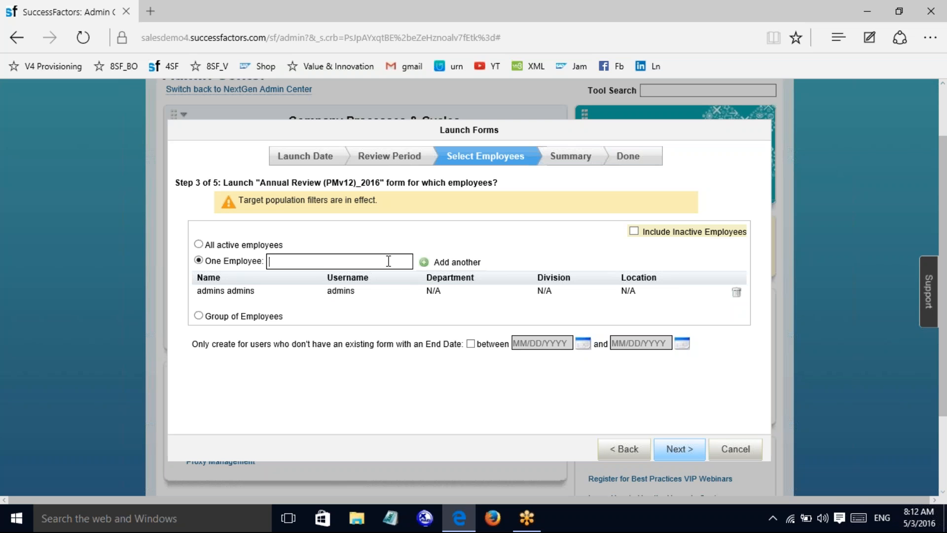
{"action": "type", "text": "anipe"}
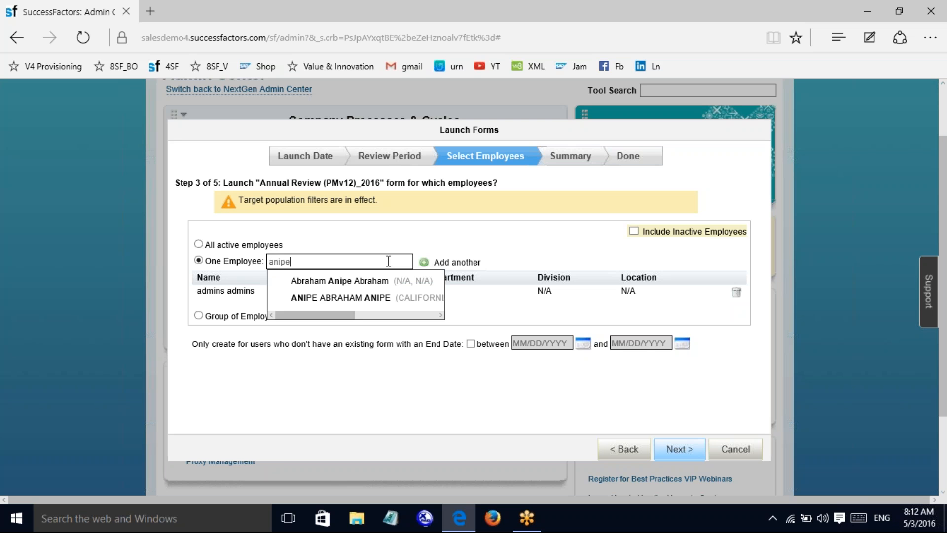
{"action": "left_click", "coordinate": [321, 297]}
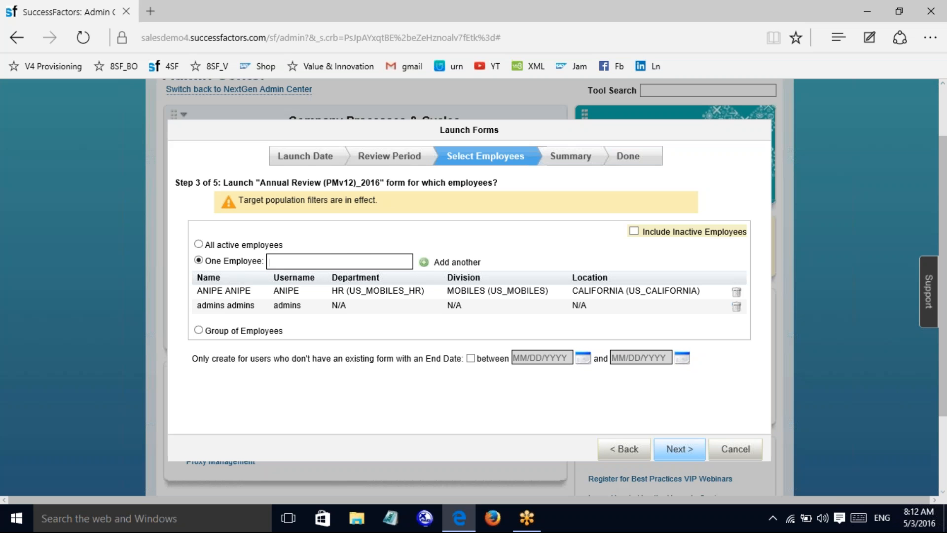
{"action": "left_click", "coordinate": [198, 330]}
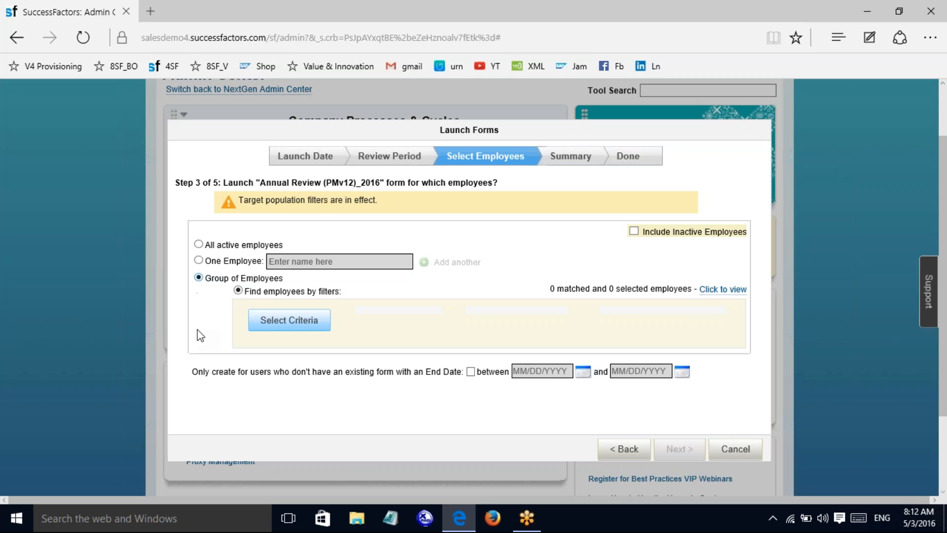
{"action": "left_click", "coordinate": [297, 327]}
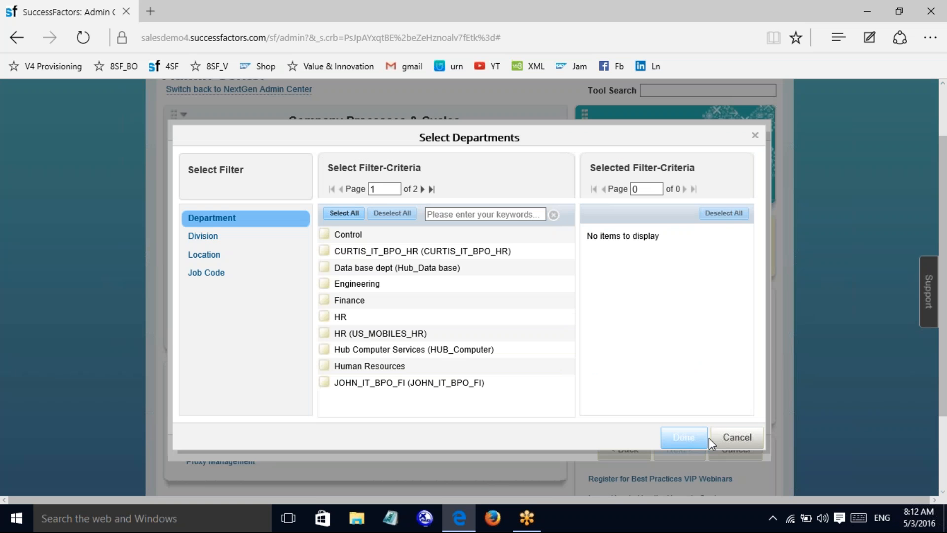
{"action": "left_click", "coordinate": [735, 438]}
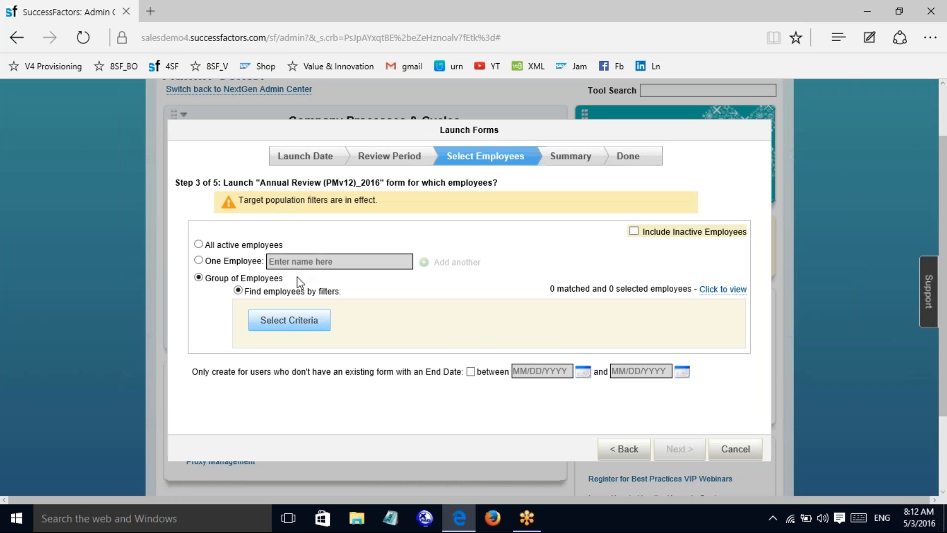
- Use the One Employee selection with the two added employees and continue to the launch summary
{"action": "left_click", "coordinate": [199, 261]}
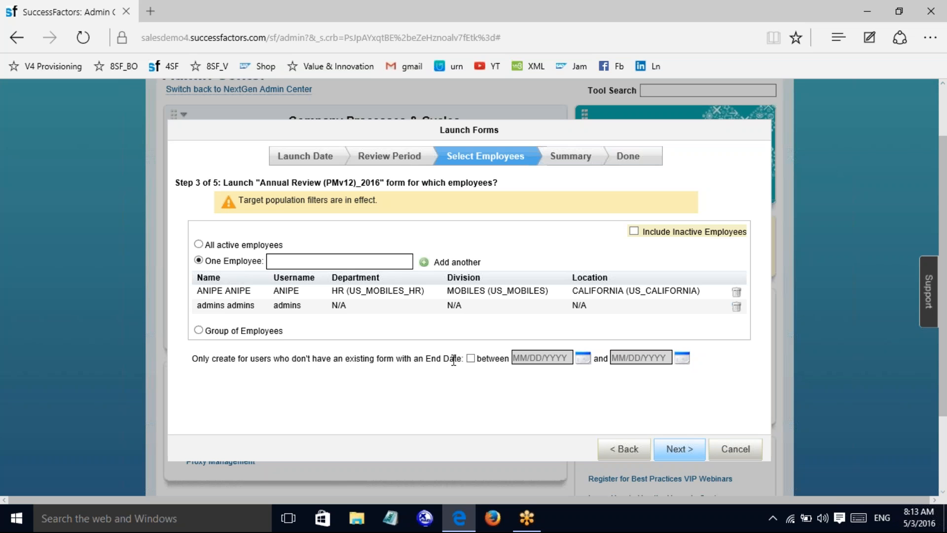
{"action": "left_click", "coordinate": [679, 448]}
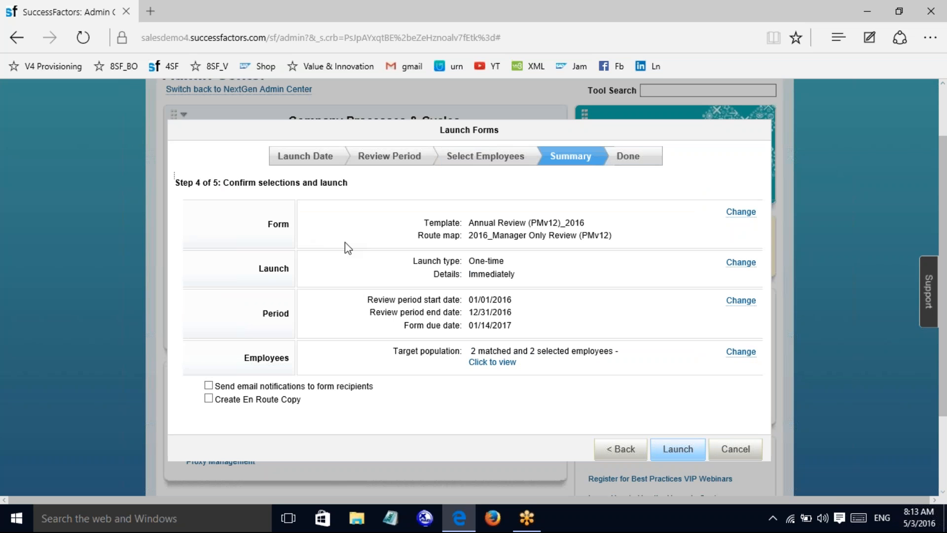
- Review the form template, launch date, review period and employee settings again from the summary, and return to the summary
{"action": "left_click", "coordinate": [741, 212]}
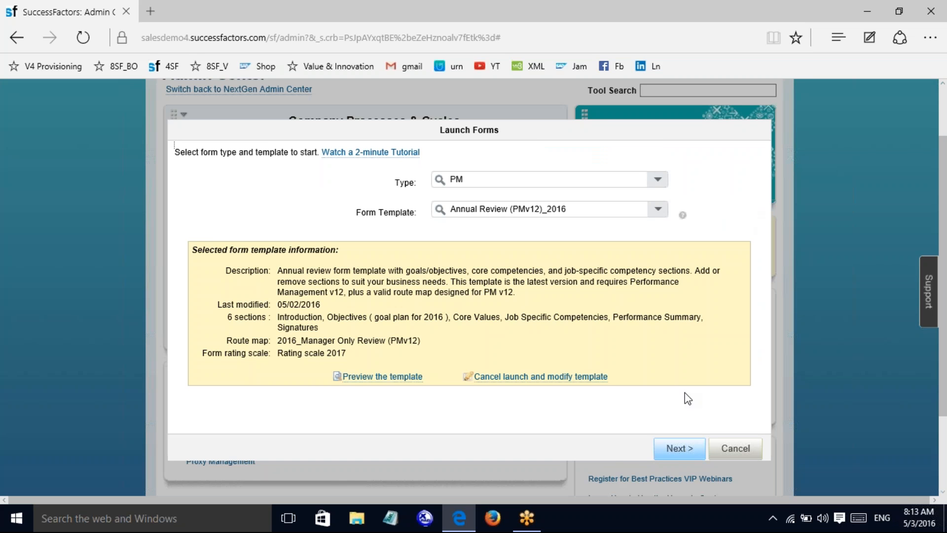
{"action": "left_click", "coordinate": [675, 449]}
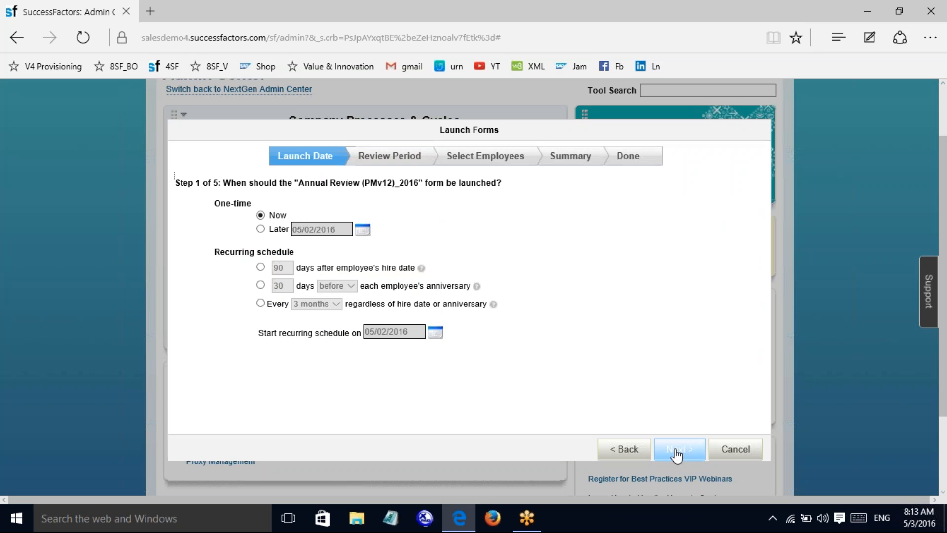
{"action": "left_click", "coordinate": [677, 450]}
{"action": "left_click", "coordinate": [677, 450]}
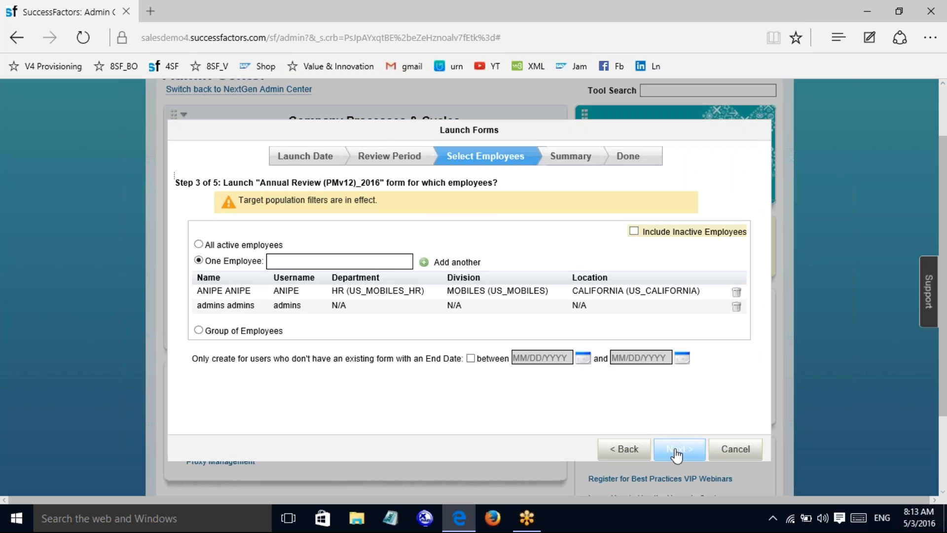
{"action": "left_click", "coordinate": [676, 450]}
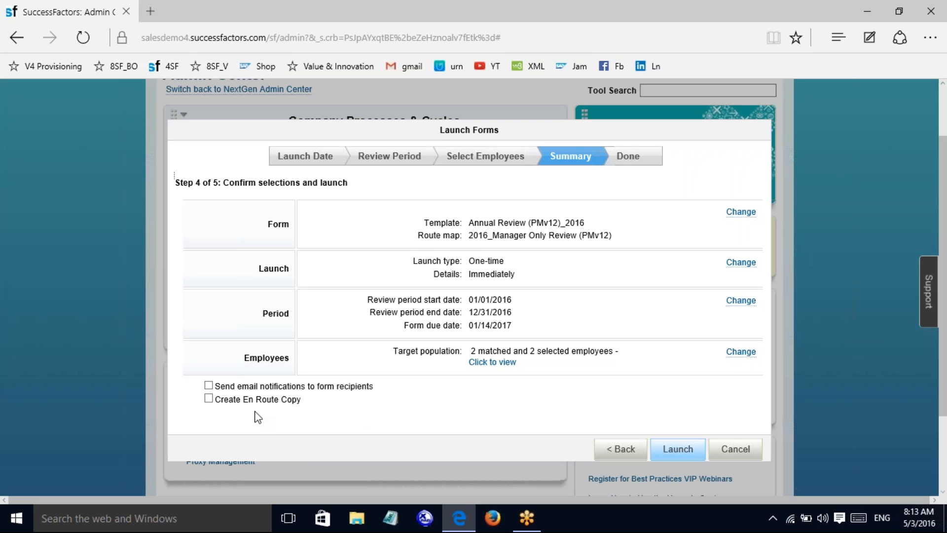
- Enable email notifications to form recipients, launch the forms and confirm the launch
{"action": "left_click", "coordinate": [209, 386]}
{"action": "left_click", "coordinate": [677, 451]}
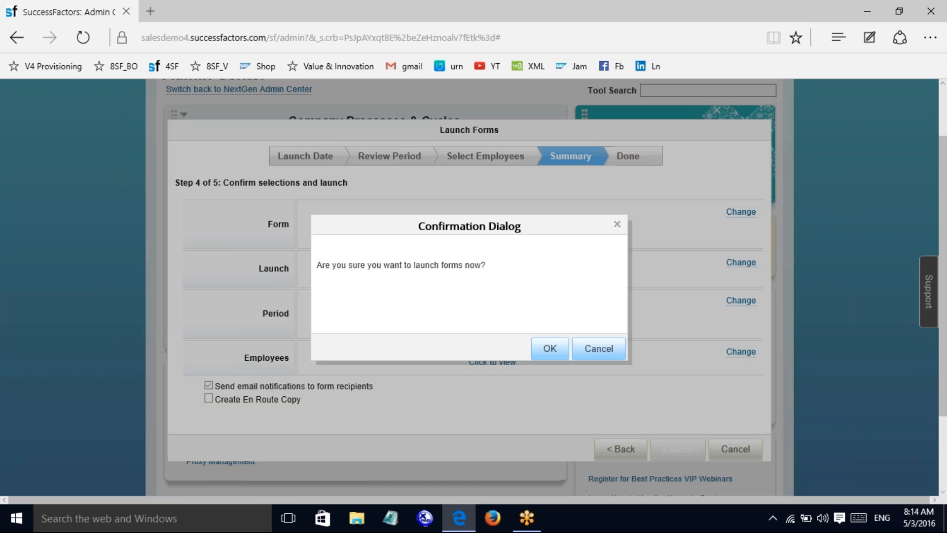
{"action": "left_click", "coordinate": [543, 355]}
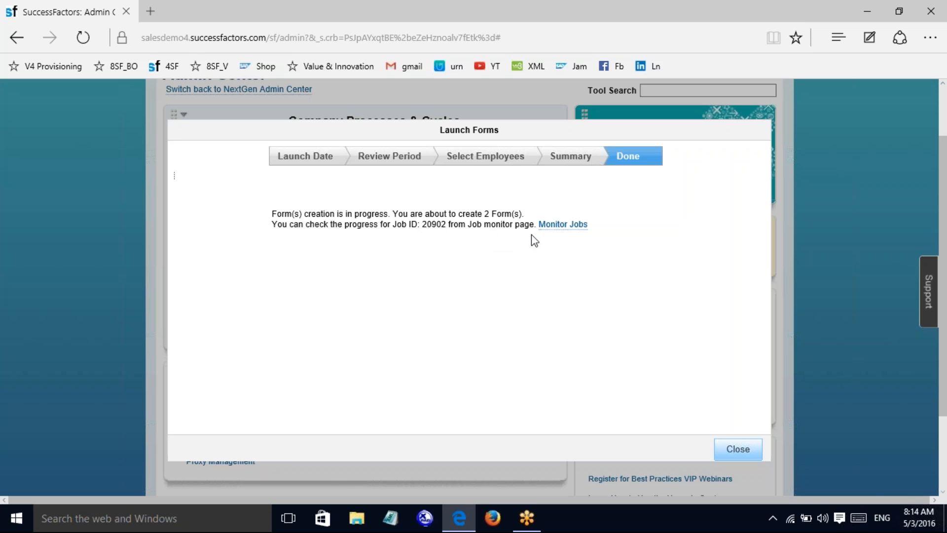
- Check the Mass Create Form Jobs Monitor for the launched job, including its filter options, and close the monitor window
{"action": "left_click", "coordinate": [561, 227]}
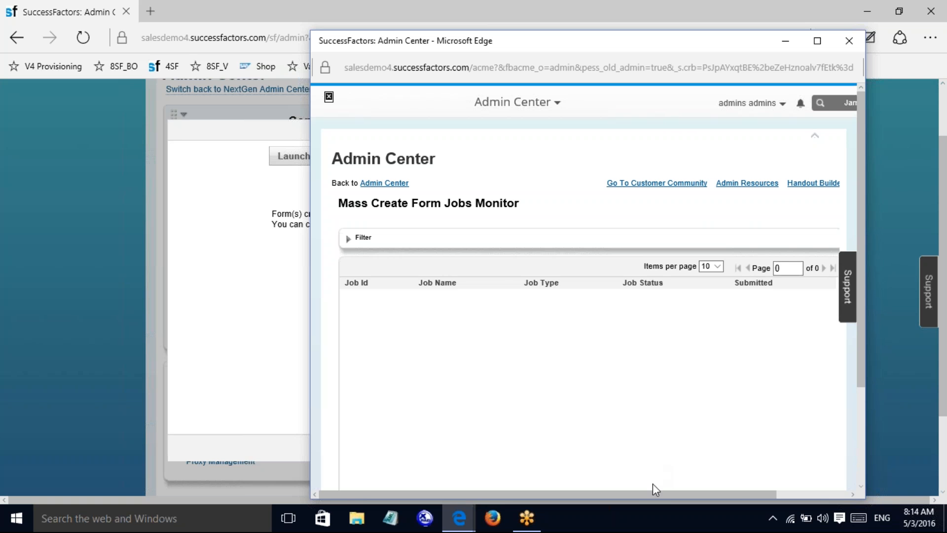
{"action": "left_click_drag", "start_coordinate": [650, 494], "coordinate": [598, 469]}
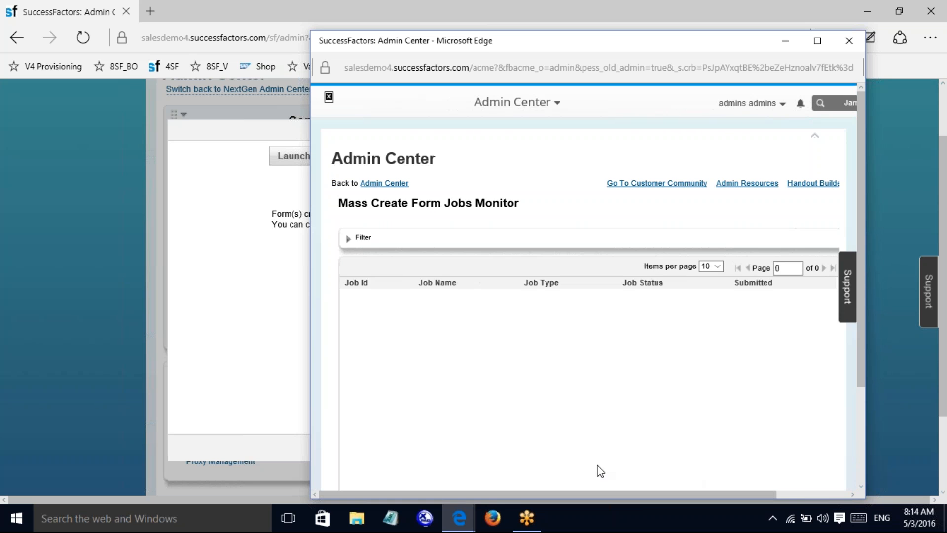
{"action": "left_click", "coordinate": [350, 241]}
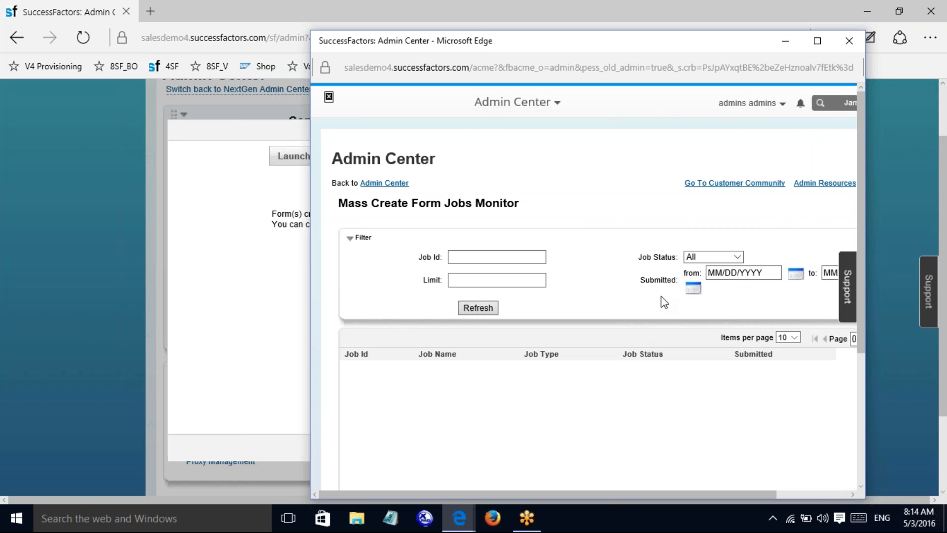
{"action": "left_click_drag", "start_coordinate": [772, 490], "coordinate": [730, 486]}
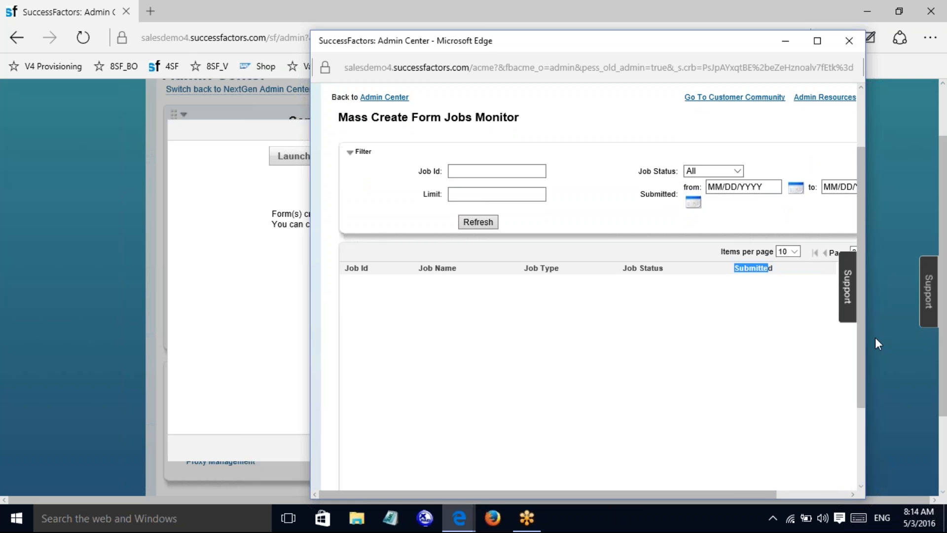
{"action": "left_click_drag", "start_coordinate": [864, 354], "coordinate": [862, 459]}
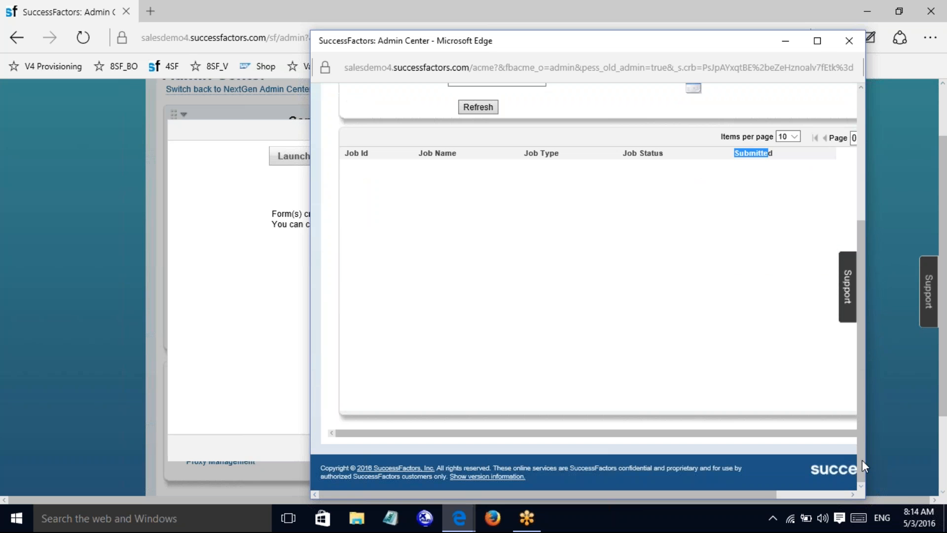
{"action": "left_click", "coordinate": [849, 41]}
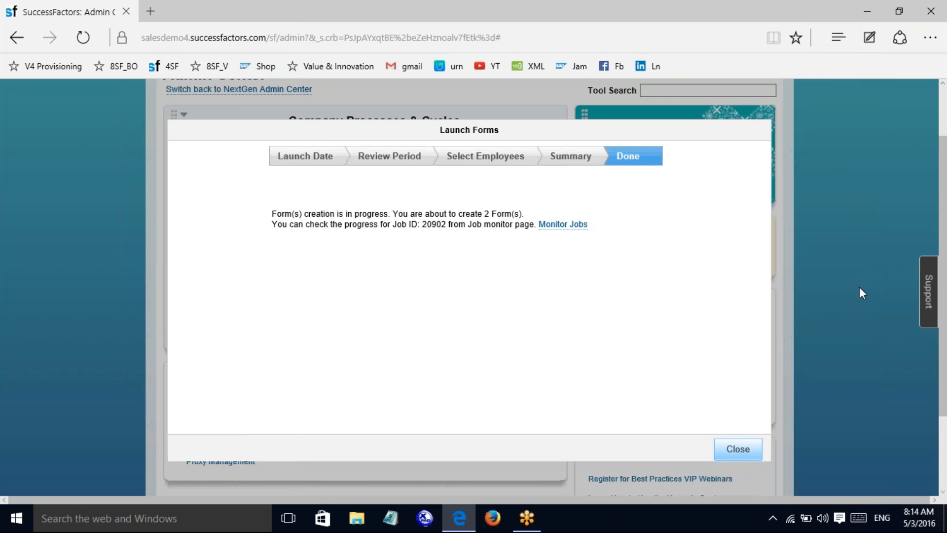
- Close the Launch Forms wizard and go from the Admin Center to the Performance module
{"action": "left_click", "coordinate": [738, 450]}
{"action": "left_click_drag", "start_coordinate": [942, 345], "coordinate": [943, 284]}
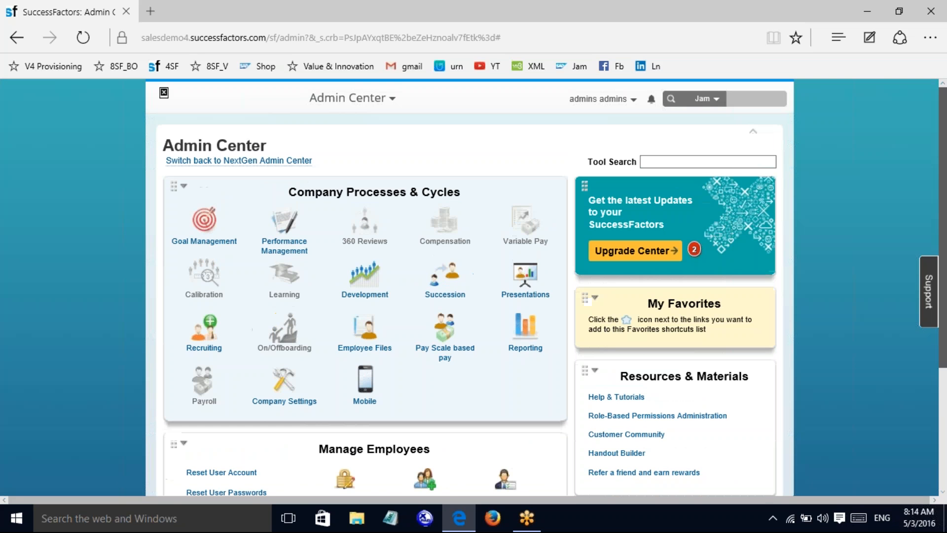
{"action": "left_click", "coordinate": [384, 99]}
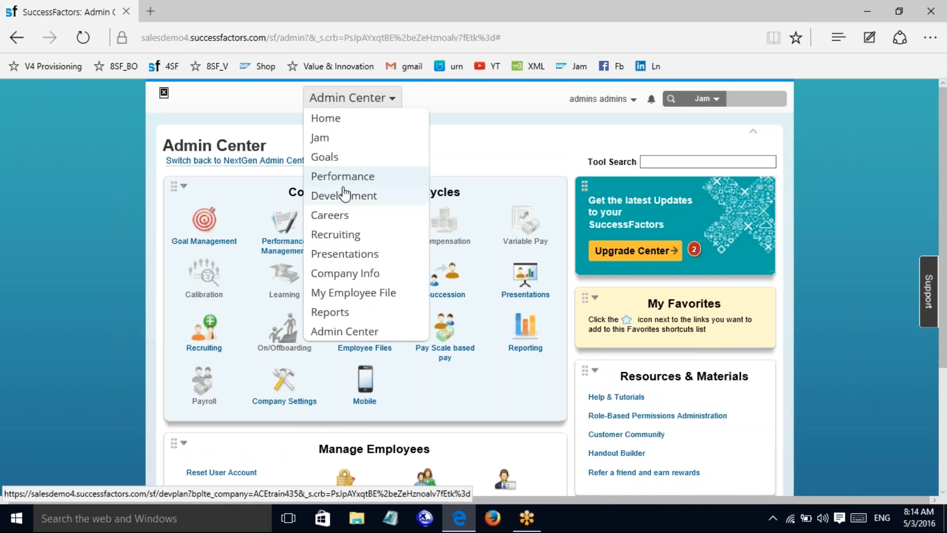
{"action": "left_click", "coordinate": [364, 176]}
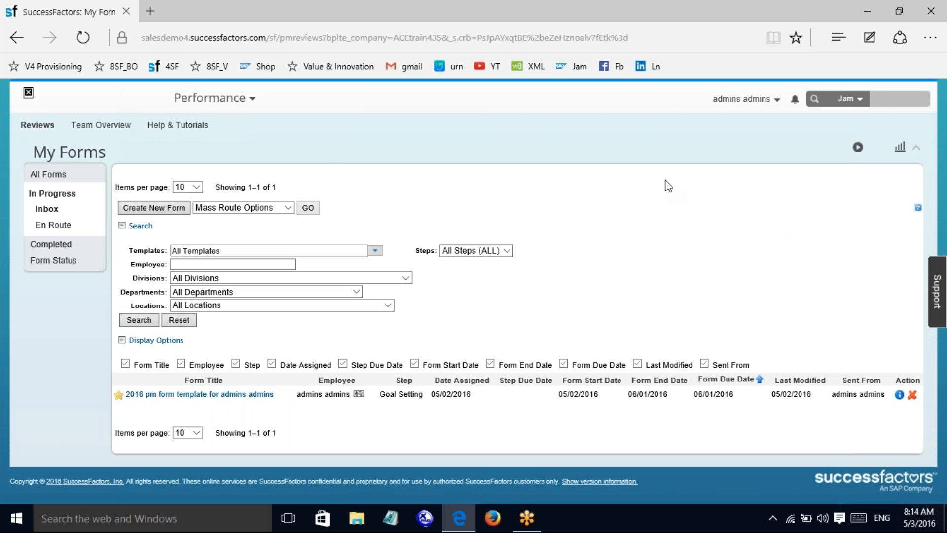
- Look at the account options and the mass route options available for the forms in the inbox
{"action": "left_click", "coordinate": [763, 100]}
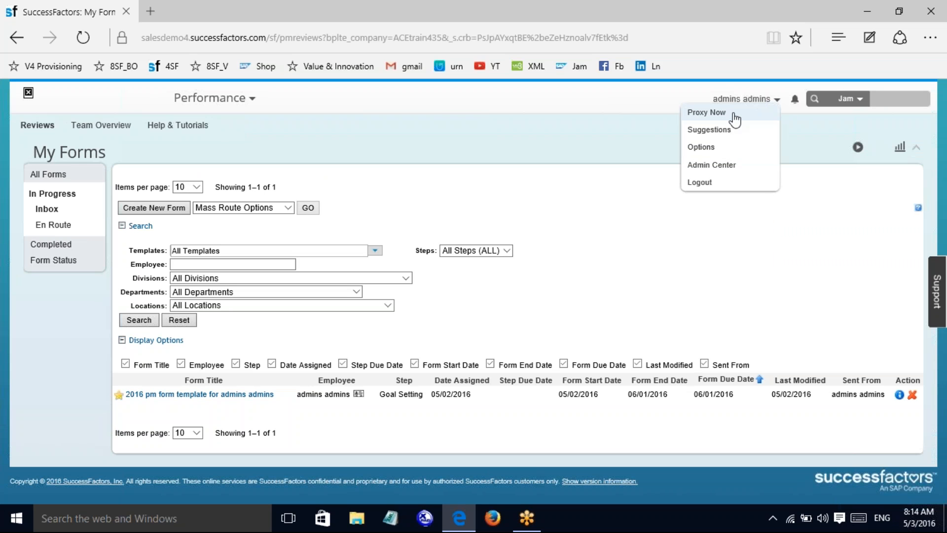
{"action": "left_click", "coordinate": [610, 227]}
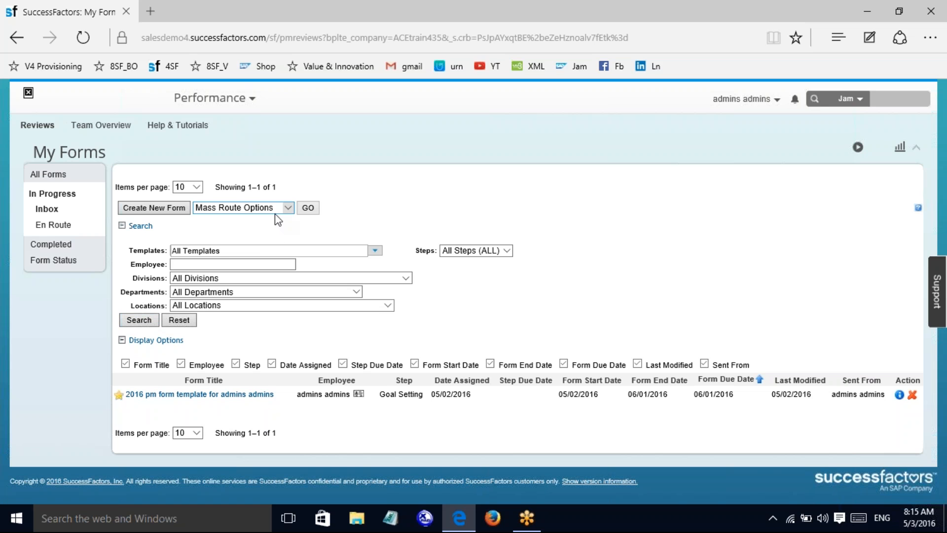
{"action": "left_click", "coordinate": [289, 209]}
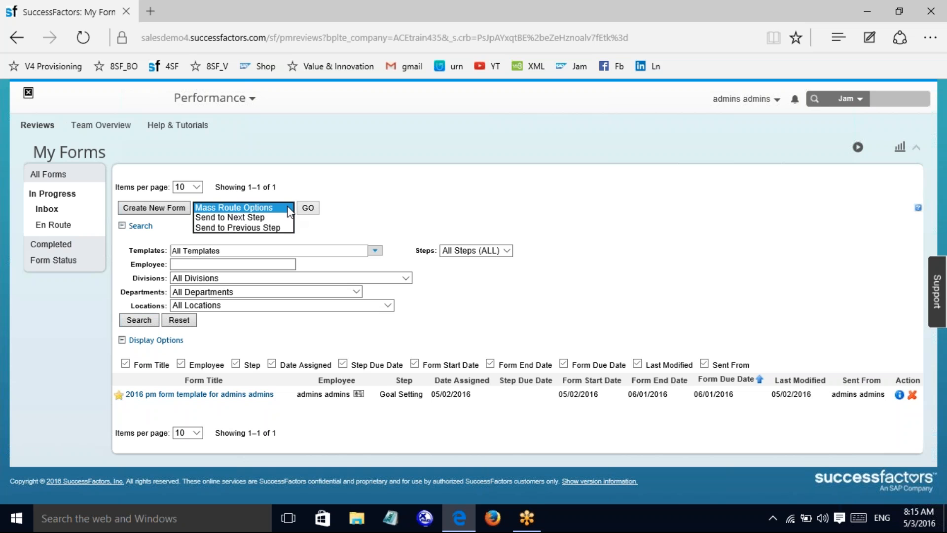
{"action": "left_click", "coordinate": [312, 220]}
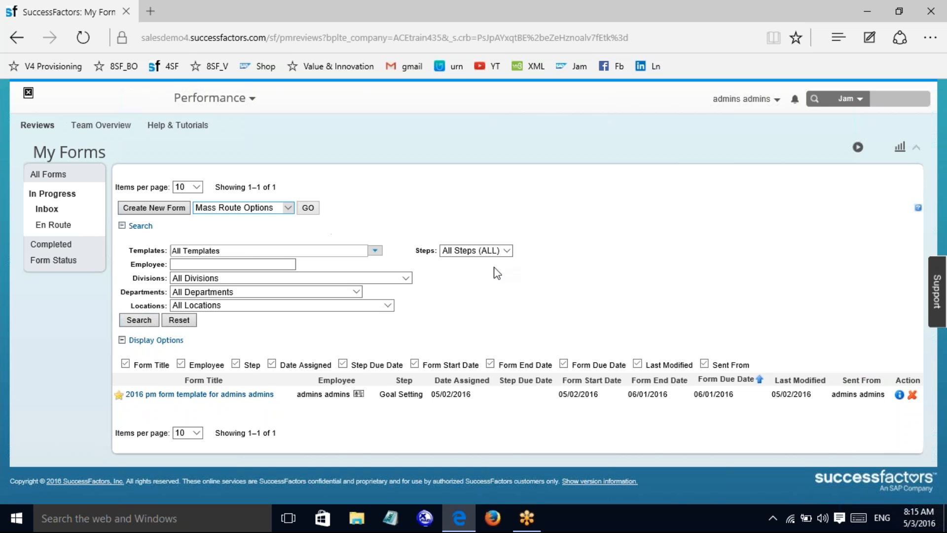
- Search the inbox forms across all templates and steps, review the mass route options, and open the completed forms
{"action": "left_click", "coordinate": [140, 318]}
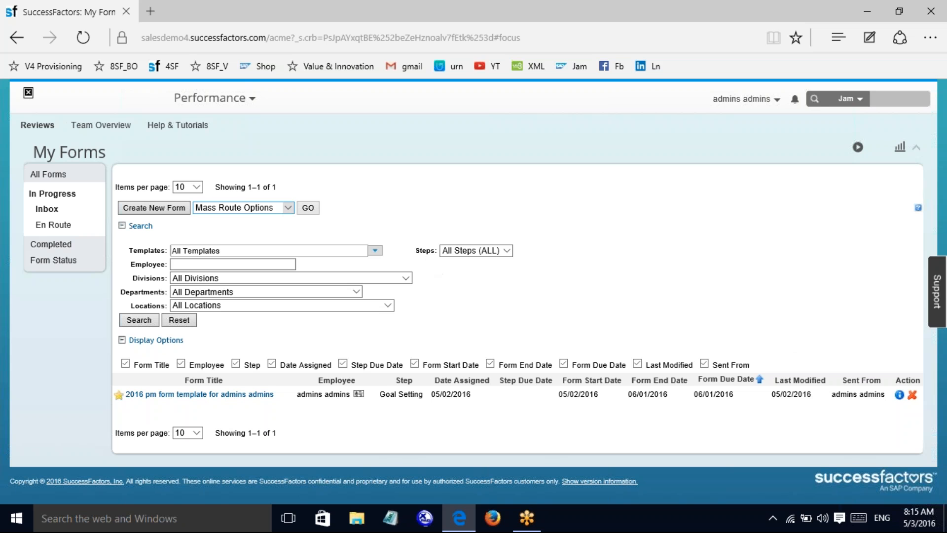
{"action": "left_click", "coordinate": [288, 208]}
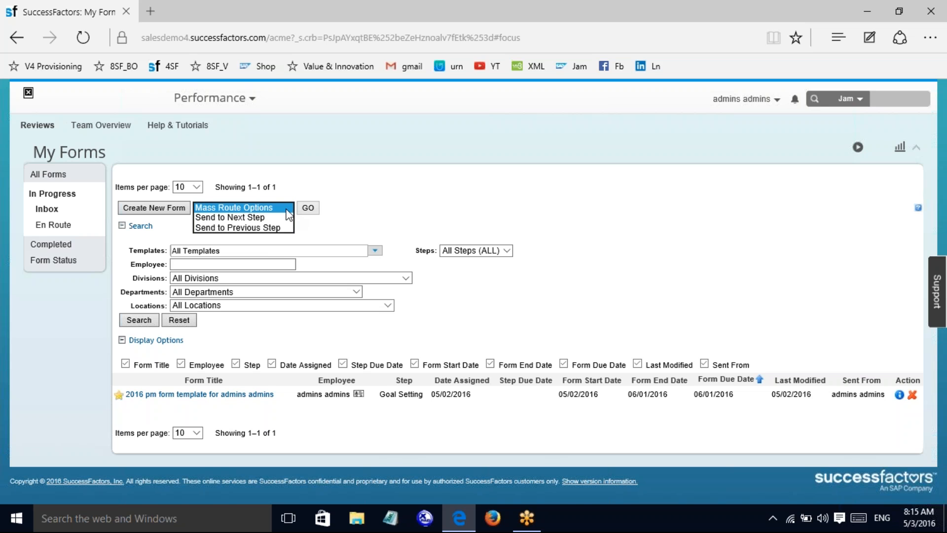
{"action": "left_click", "coordinate": [316, 231]}
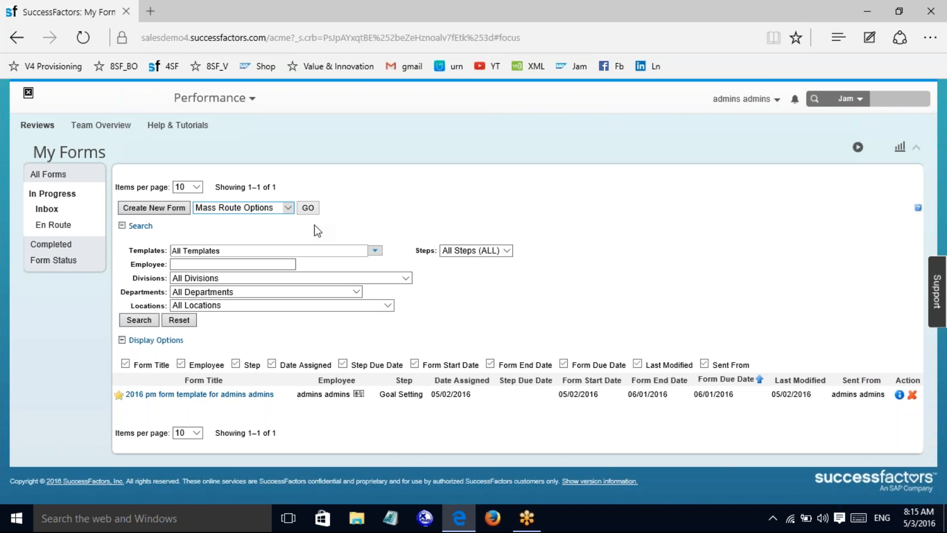
{"action": "left_click", "coordinate": [59, 246]}
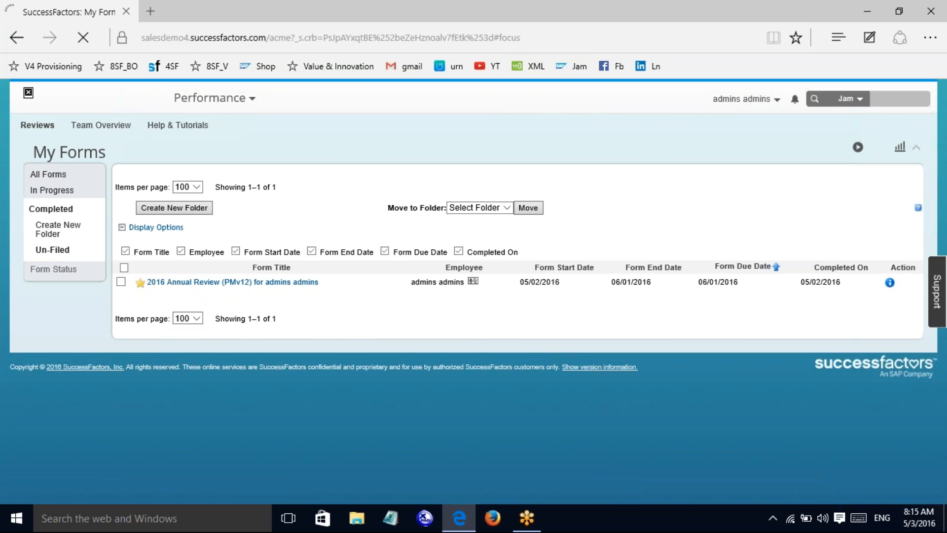
- Search the team's form status for all process types in the current period and return to the in-progress forms
{"action": "left_click", "coordinate": [53, 269]}
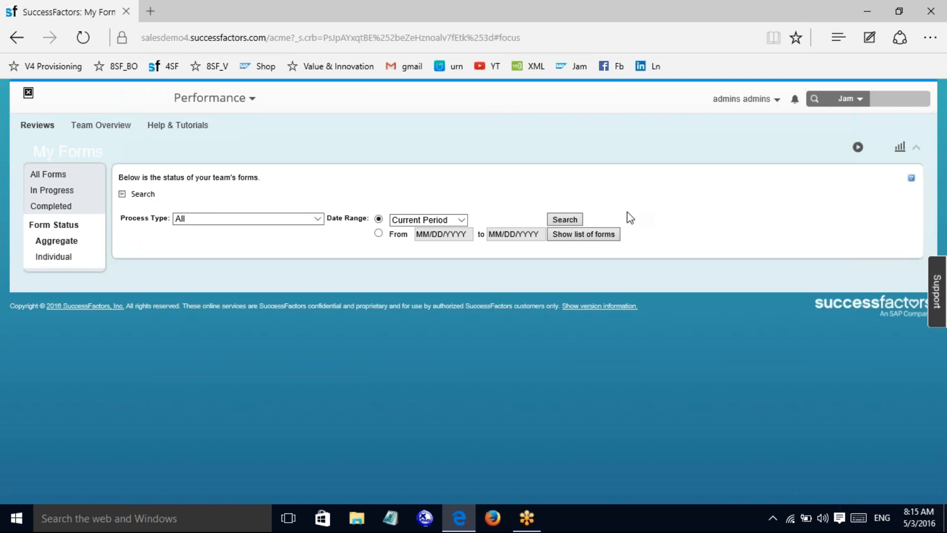
{"action": "left_click", "coordinate": [576, 220]}
{"action": "left_click", "coordinate": [53, 191]}
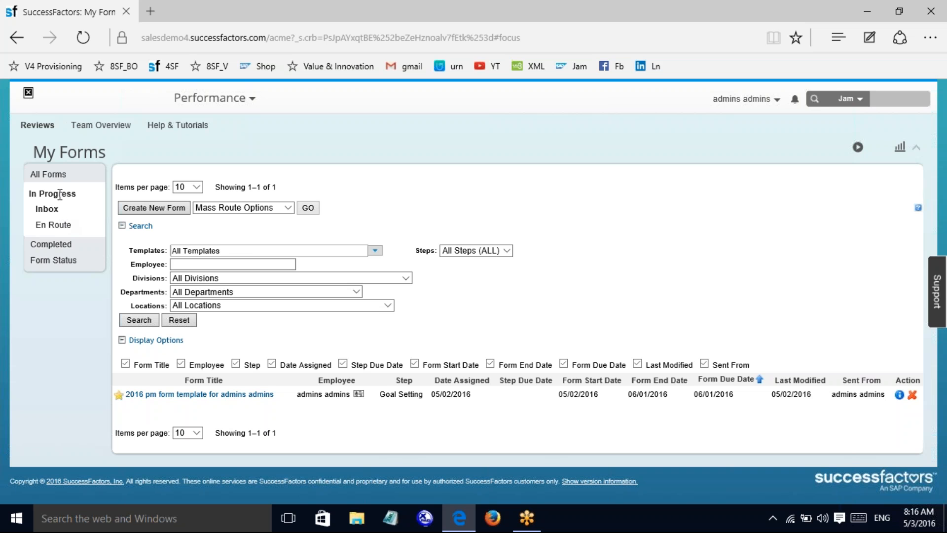
- List all forms and open the completed 2016 Annual Review (PMv12) form to review its route map and sections
{"action": "left_click", "coordinate": [48, 174]}
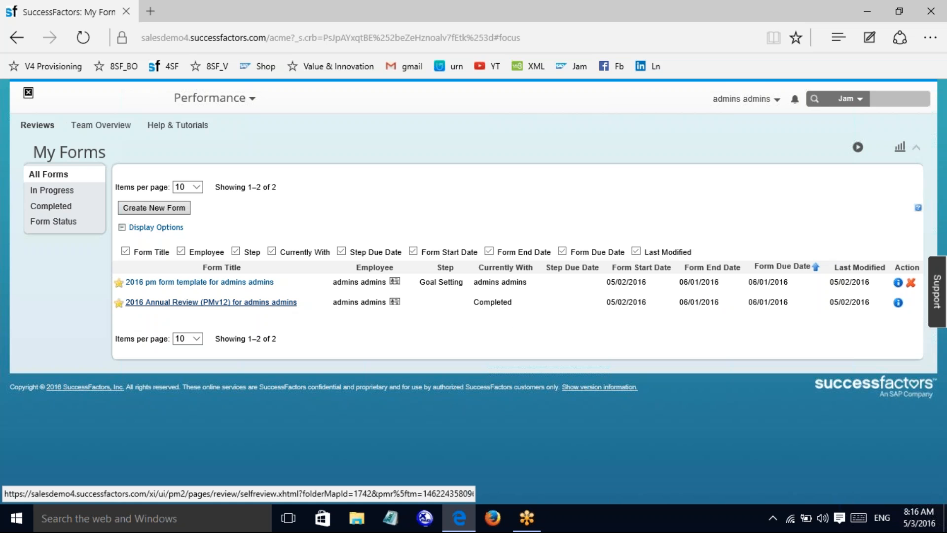
{"action": "left_click", "coordinate": [211, 302]}
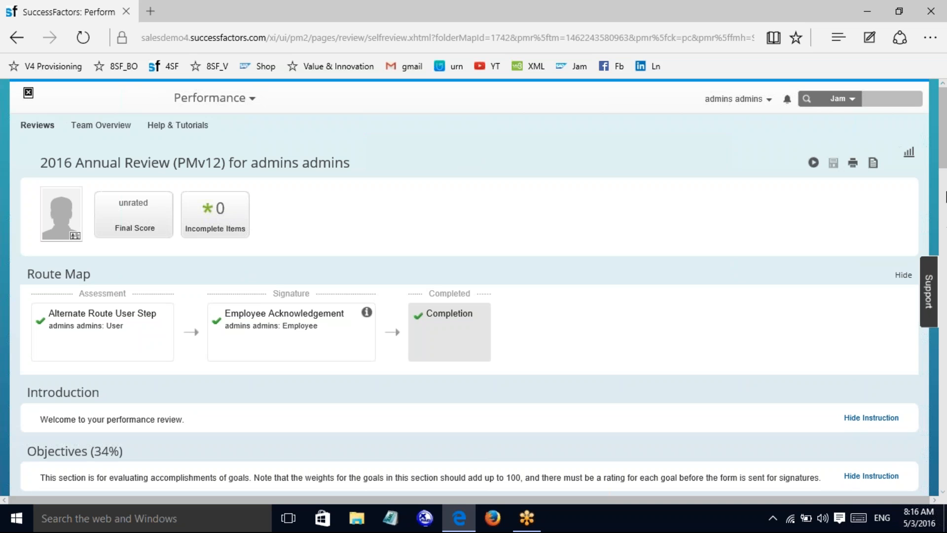
{"action": "mouse_move", "coordinate": [945, 143]}
{"action": "left_mouse_down"}
{"action": "mouse_move", "coordinate": [945, 291]}
{"action": "mouse_move", "coordinate": [945, 143]}
{"action": "left_mouse_up"}
- Check the Team Overview for forms needing attention and return to the Performance module's inbox
{"action": "left_click", "coordinate": [233, 104]}
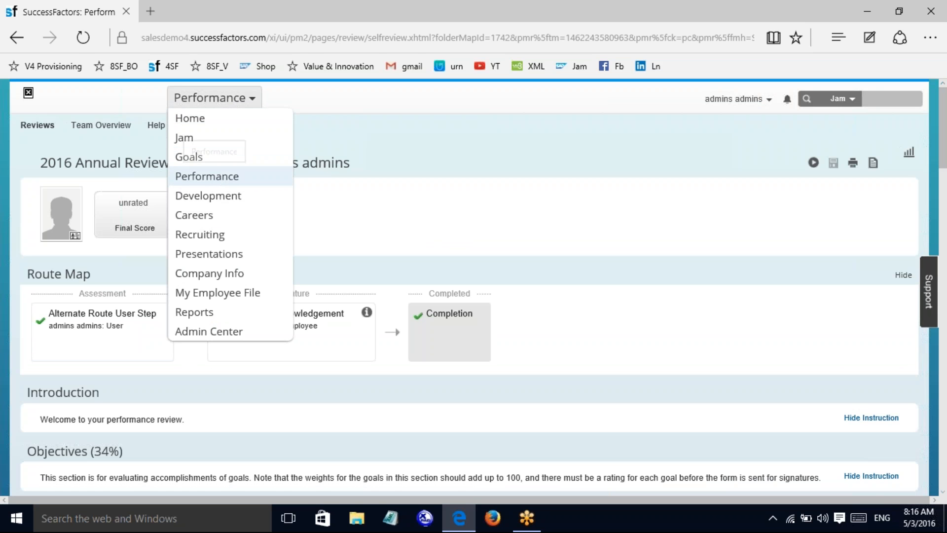
{"action": "left_click", "coordinate": [101, 127]}
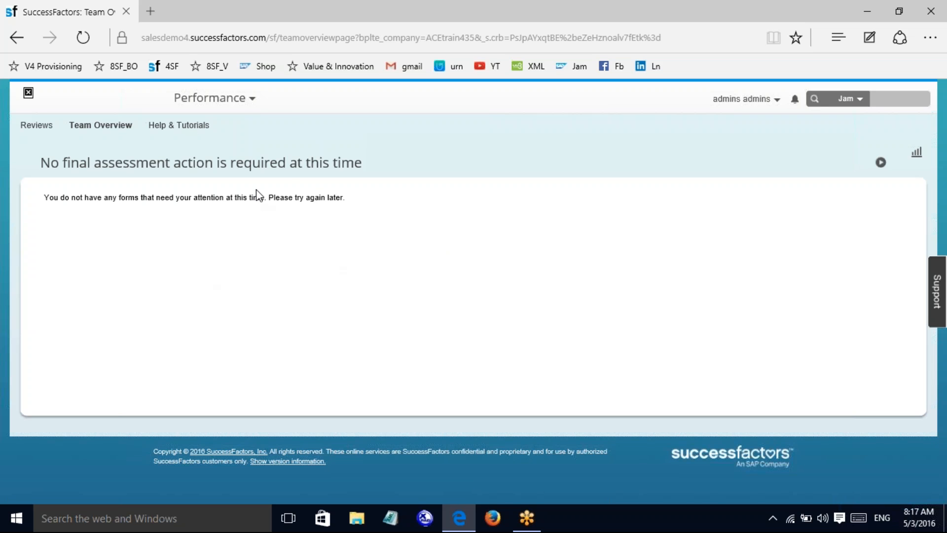
{"action": "left_click", "coordinate": [250, 100]}
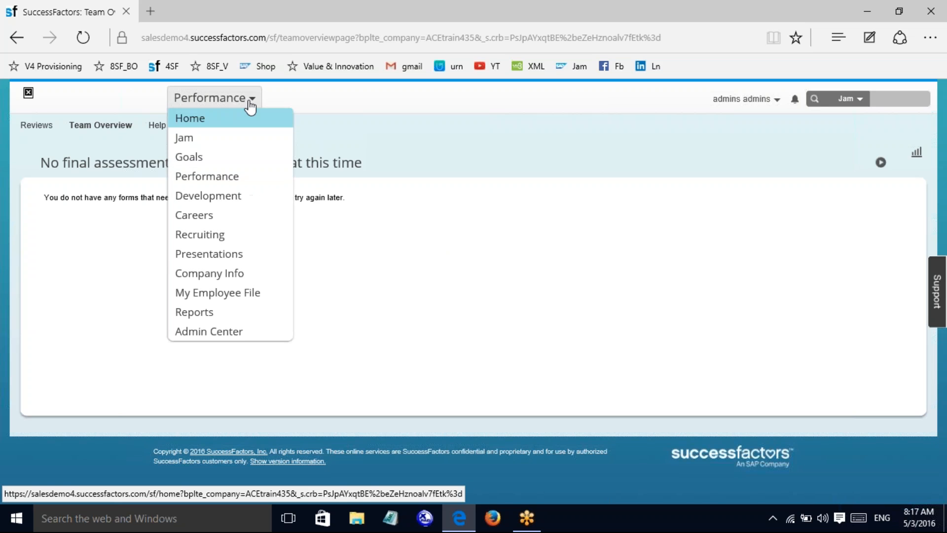
{"action": "left_click", "coordinate": [229, 177]}
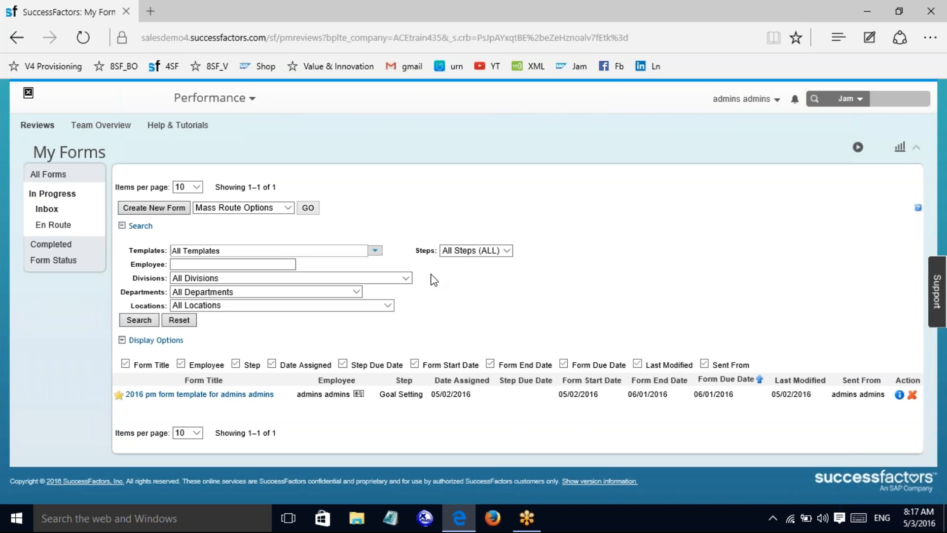
- Hide the inbox display options, and look at the completed forms and their Create New Folder form before returning to the inbox
{"action": "left_click", "coordinate": [148, 340]}
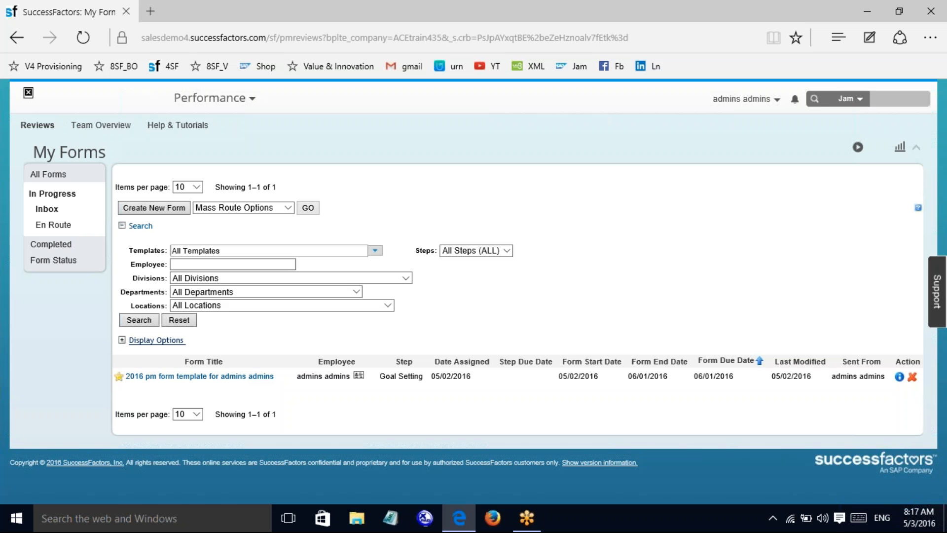
{"action": "left_click", "coordinate": [54, 249]}
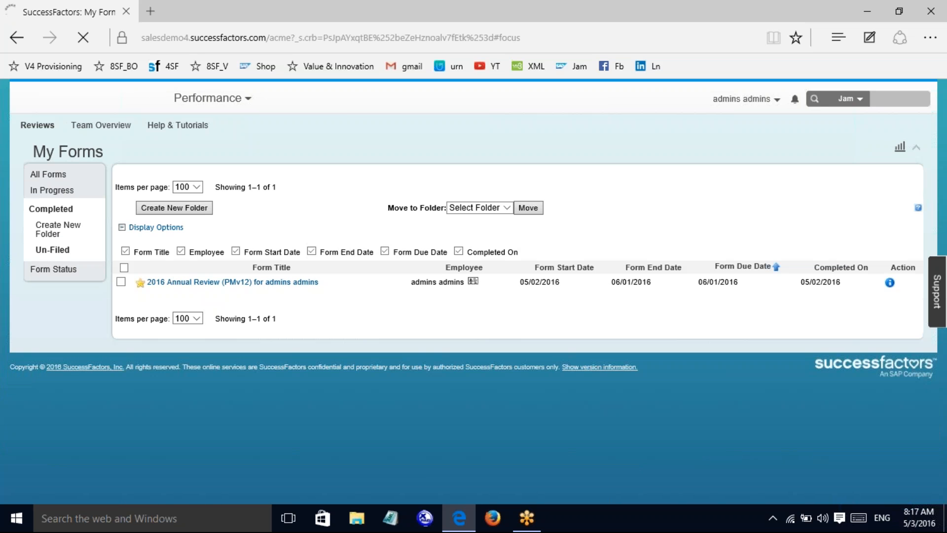
{"action": "left_click", "coordinate": [55, 241]}
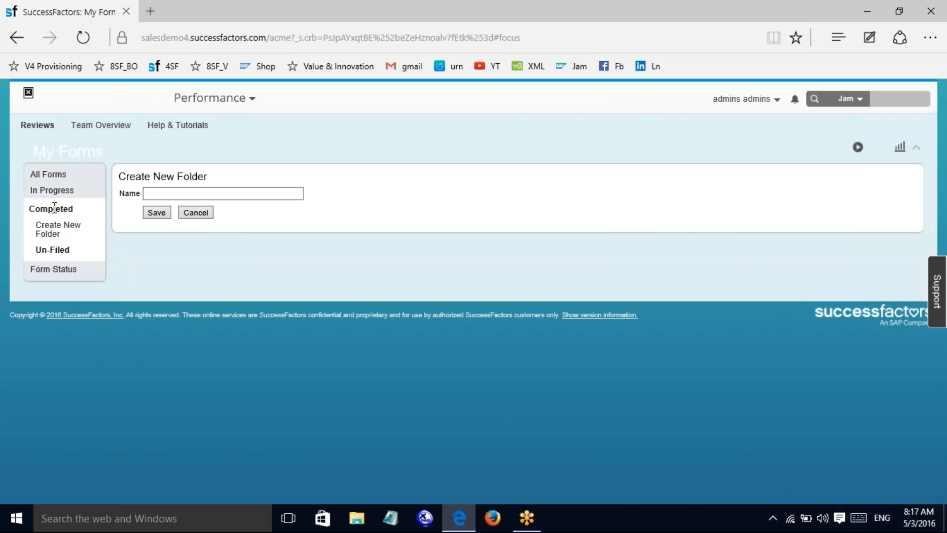
{"action": "left_click", "coordinate": [54, 191]}
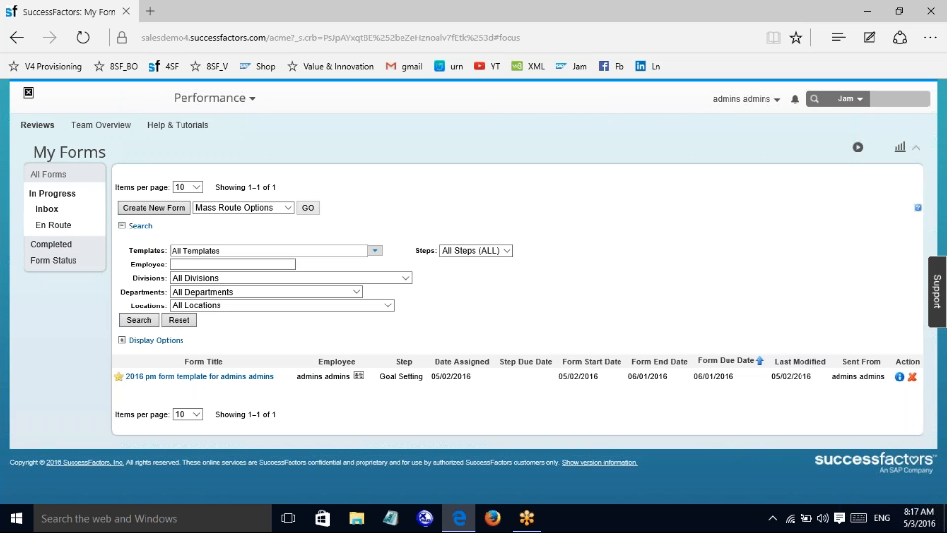
- Look through the list of all forms, including the employee card of the 2016 pm form template and the items-per-page choices
{"action": "left_click", "coordinate": [48, 174]}
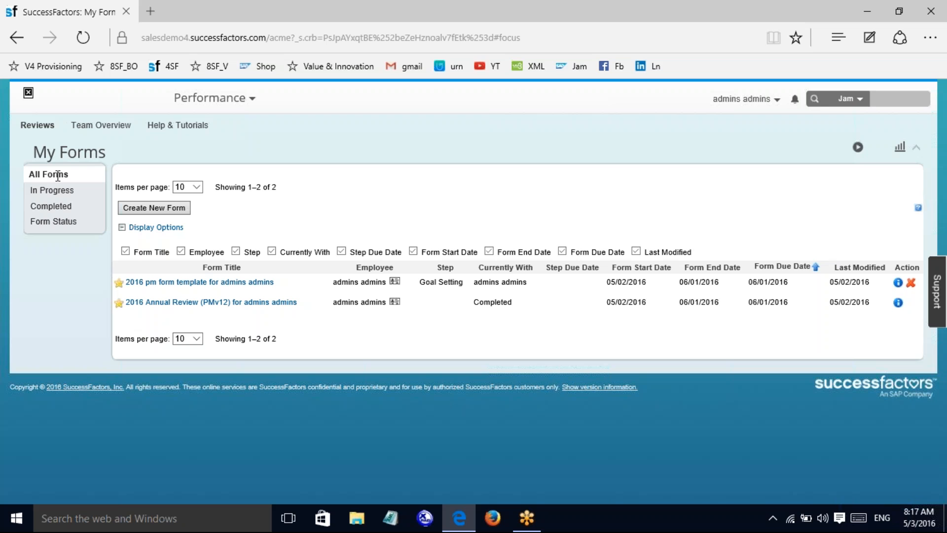
{"action": "left_click", "coordinate": [395, 283]}
{"action": "left_click", "coordinate": [197, 341]}
{"action": "left_click", "coordinate": [196, 341]}
- Try to create an Annual Review (PMv12)_2016 form for the signed-in account itself with the default review dates
{"action": "left_click", "coordinate": [162, 212]}
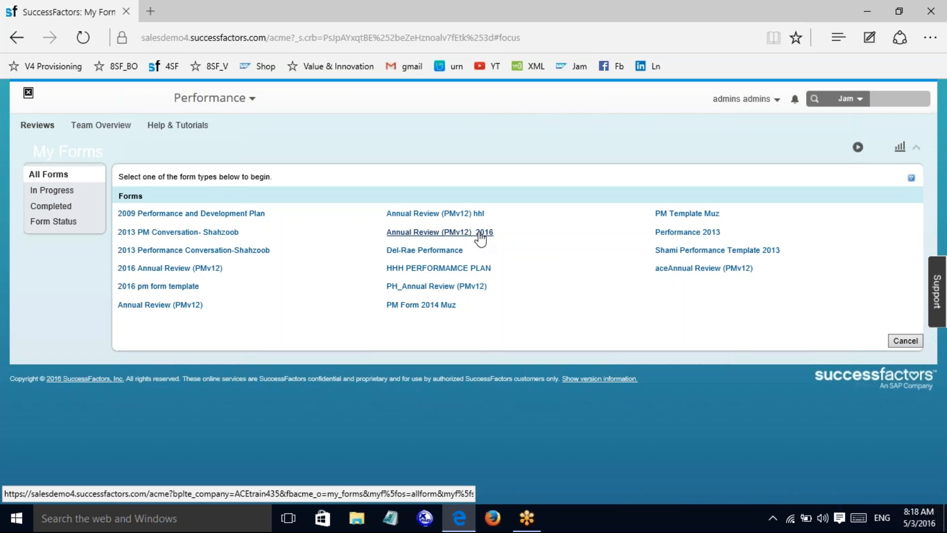
{"action": "left_click", "coordinate": [463, 239]}
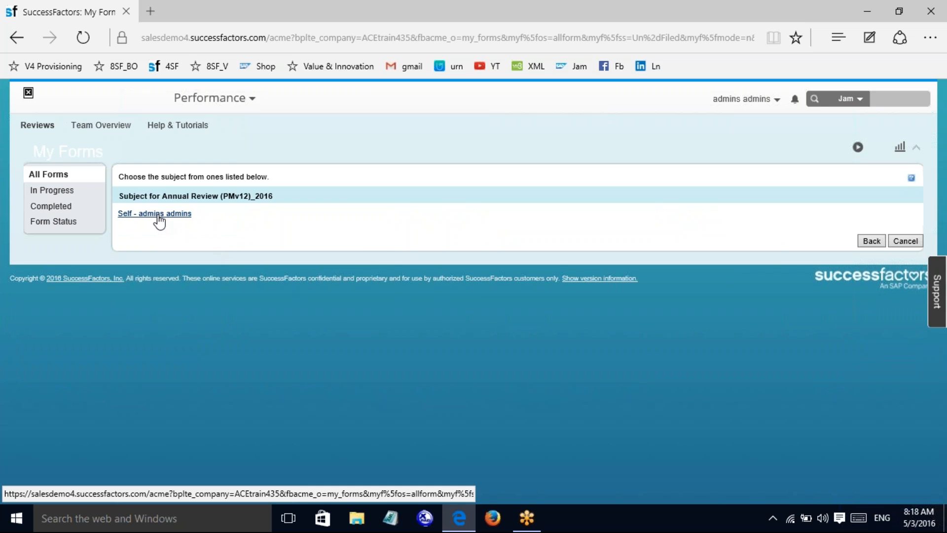
{"action": "left_click", "coordinate": [158, 217]}
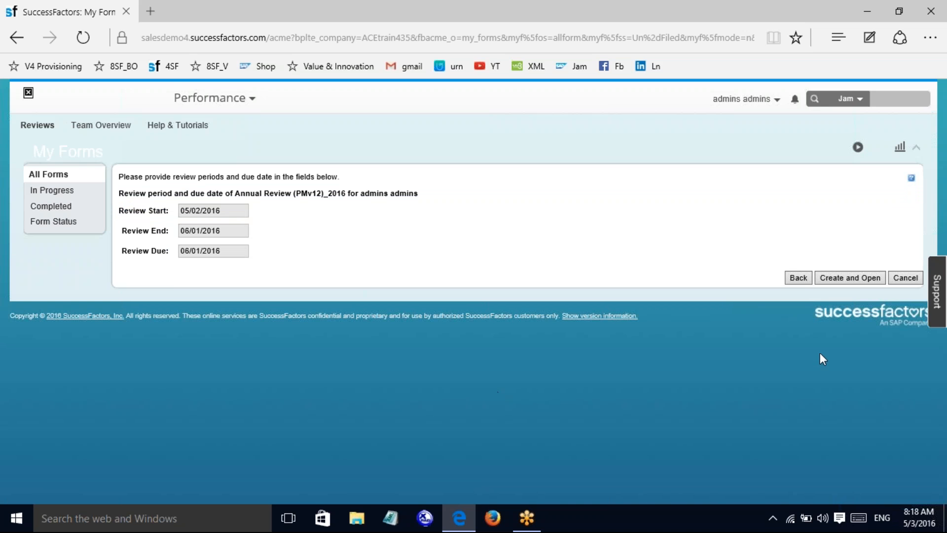
{"action": "left_click", "coordinate": [852, 277]}
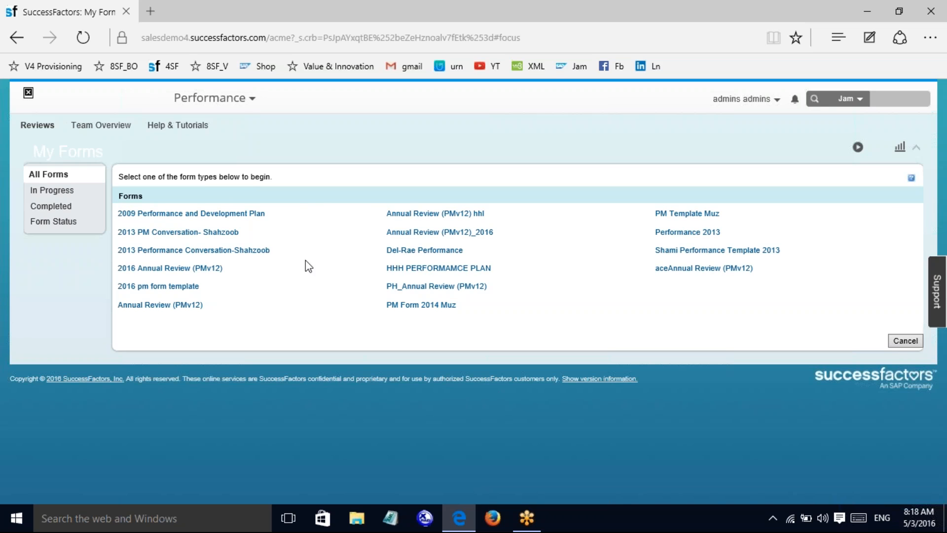
- Try again to create and open the Annual Review (PMv12)_2016 form with Self as the subject, keeping the default dates
{"action": "left_click", "coordinate": [439, 232]}
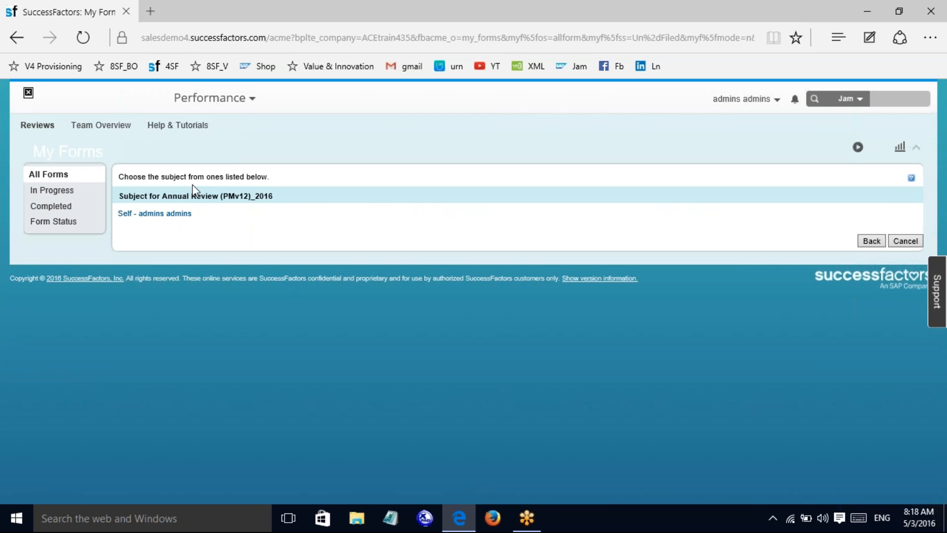
{"action": "left_click", "coordinate": [151, 214]}
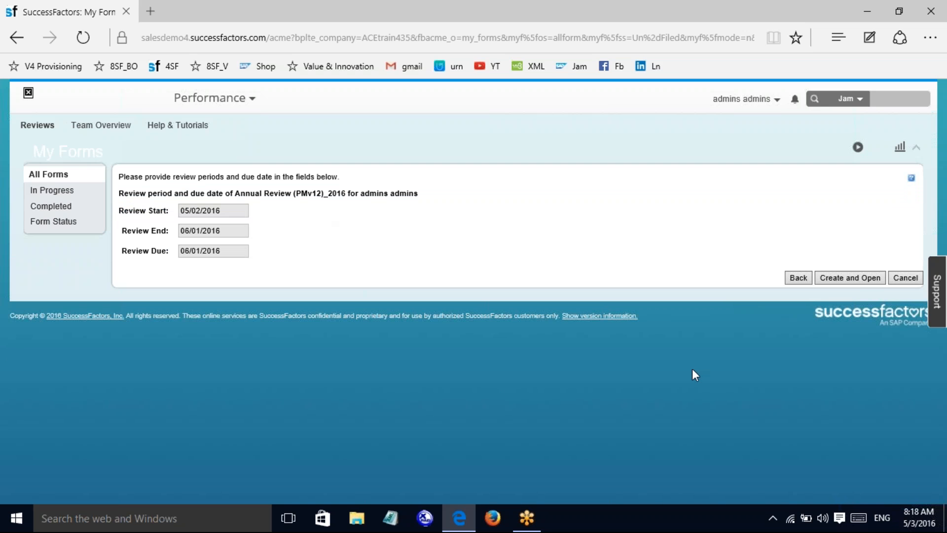
{"action": "left_click", "coordinate": [855, 279]}
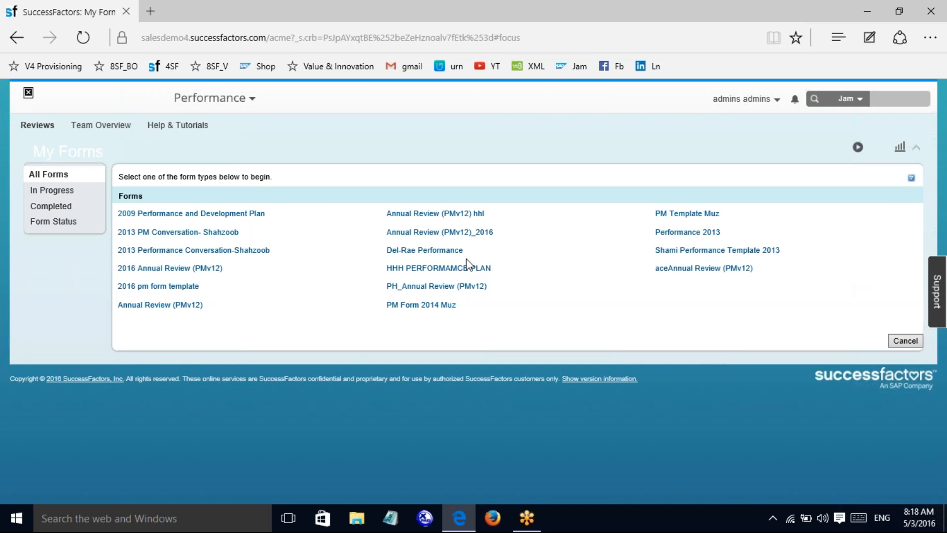
- Check the inbox, En Route and completed forms, and search the form status for all process types in the current period
{"action": "left_click", "coordinate": [51, 190]}
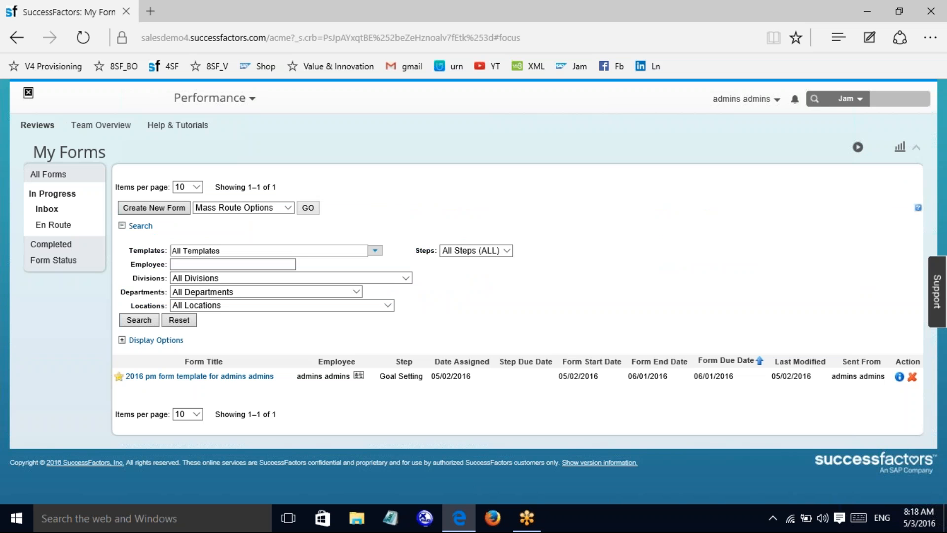
{"action": "left_click", "coordinate": [54, 227]}
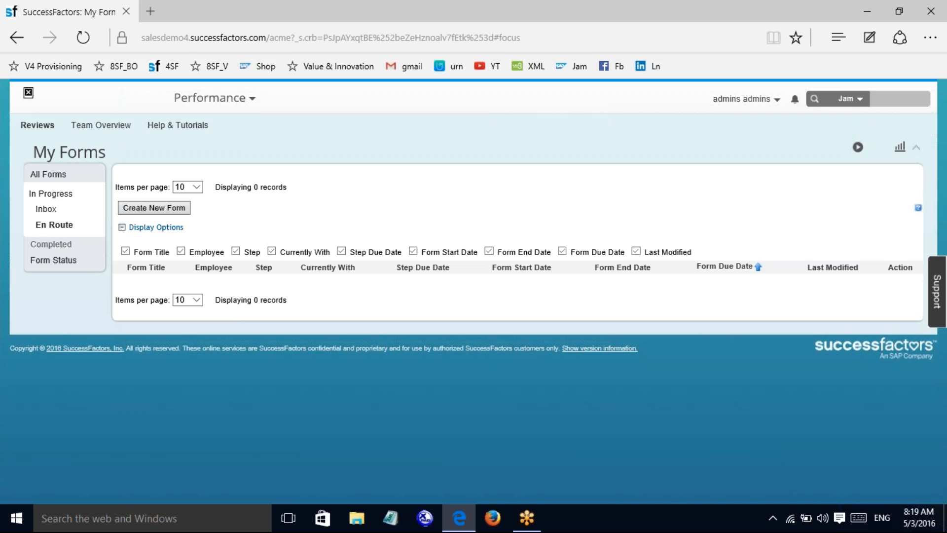
{"action": "left_click", "coordinate": [52, 246]}
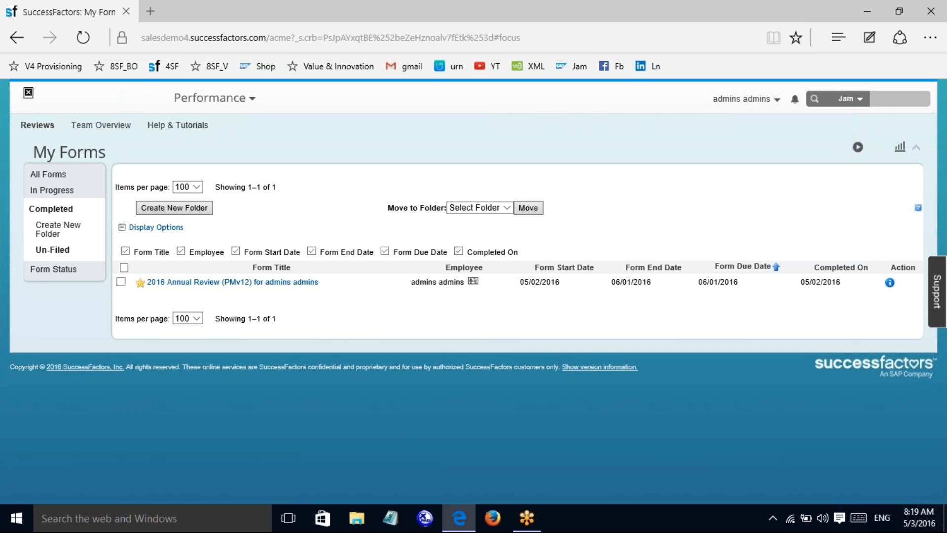
{"action": "left_click", "coordinate": [50, 269]}
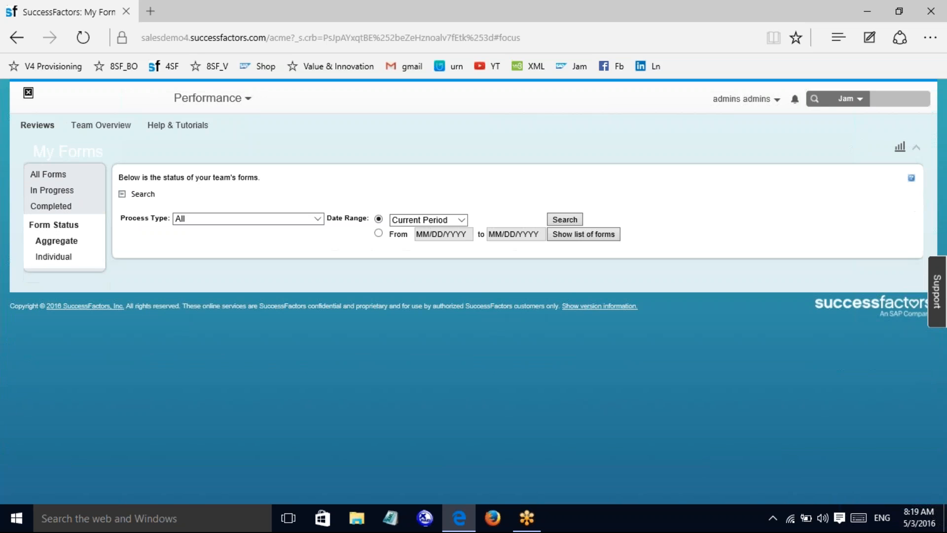
{"action": "left_click", "coordinate": [579, 218]}
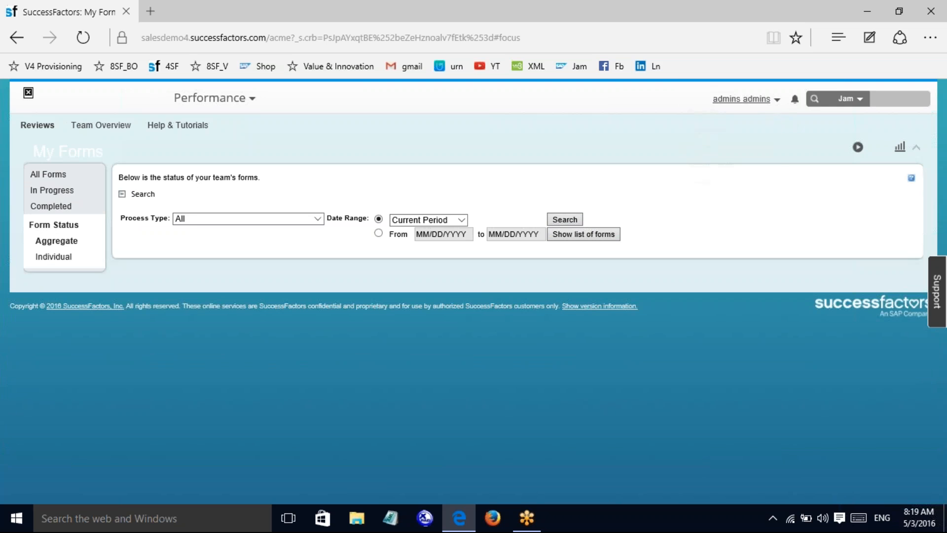
- Log out of the current admin account
{"action": "left_click", "coordinate": [742, 98]}
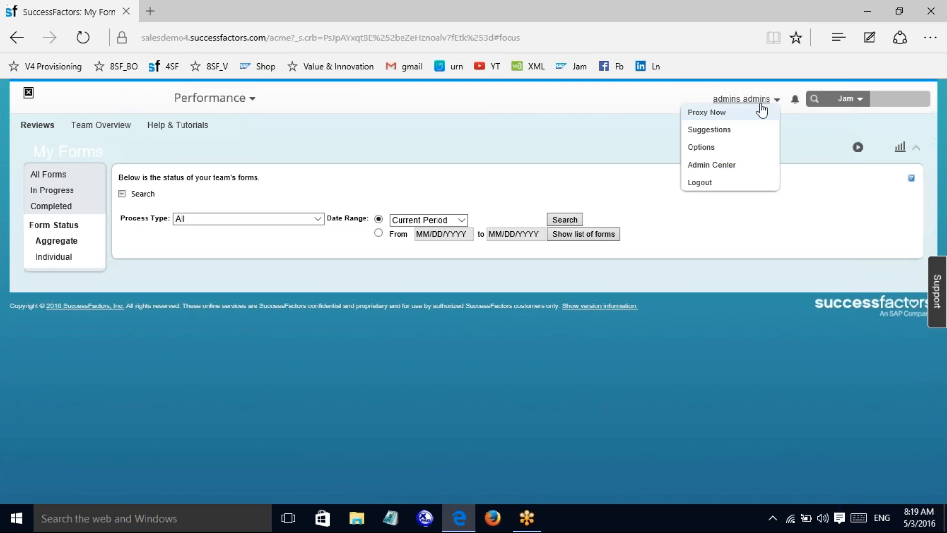
{"action": "left_click", "coordinate": [700, 182]}
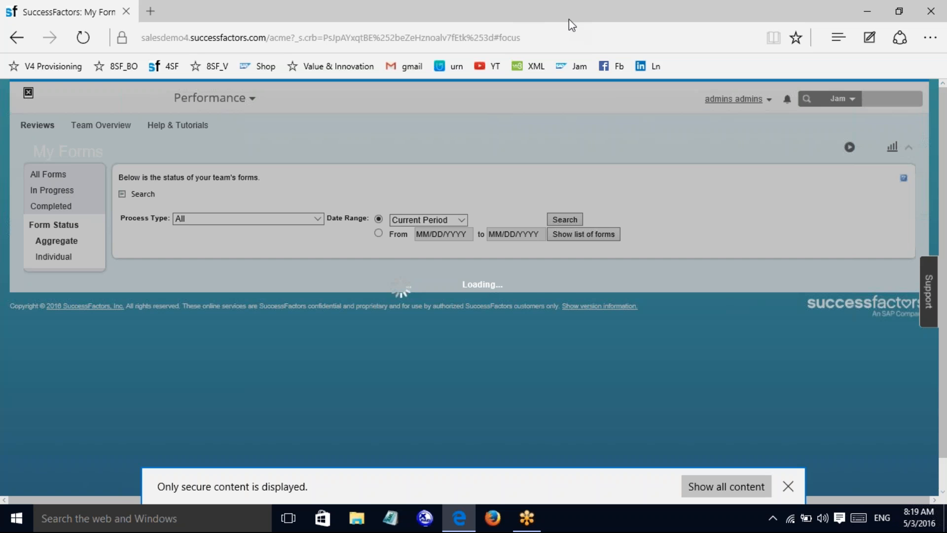